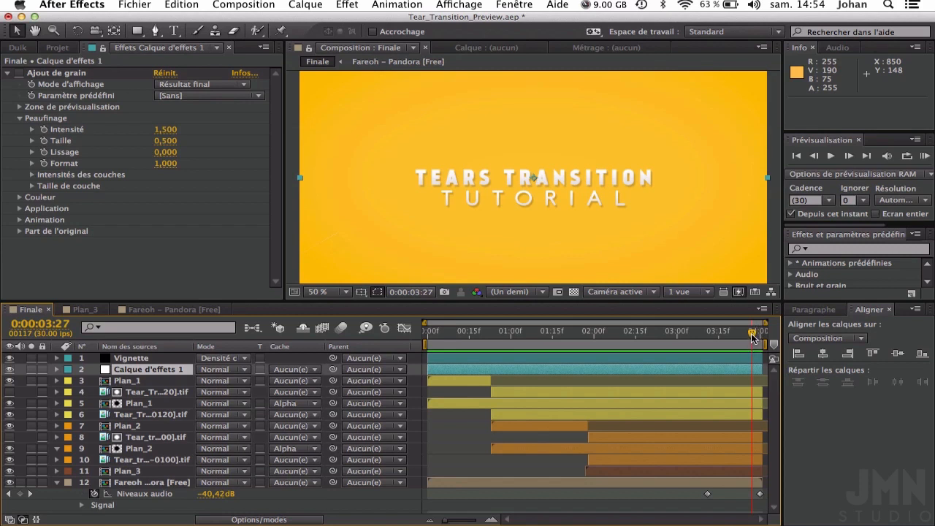
# Step: Preview the Finale composition and scrub through the tear transition around 0:00:02:11 to examine how the title is revealed
pyautogui.moveTo(753, 337); pyautogui.dragTo(760, 335)
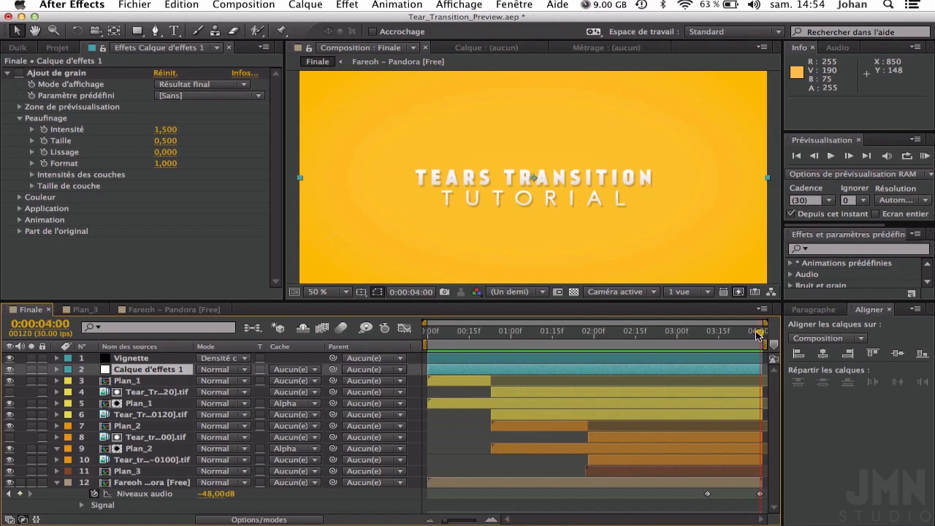
pyautogui.click(428, 333)
pyautogui.click(924, 156)
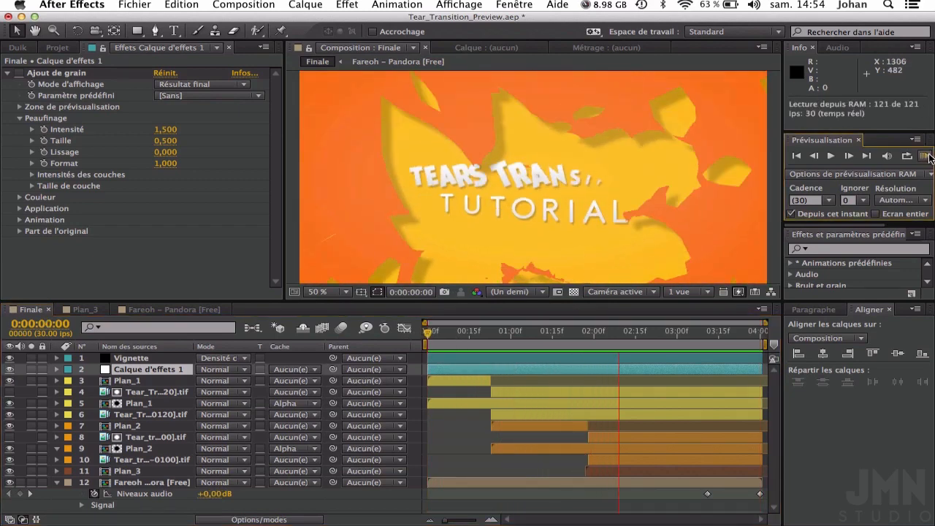
pyautogui.click(924, 155)
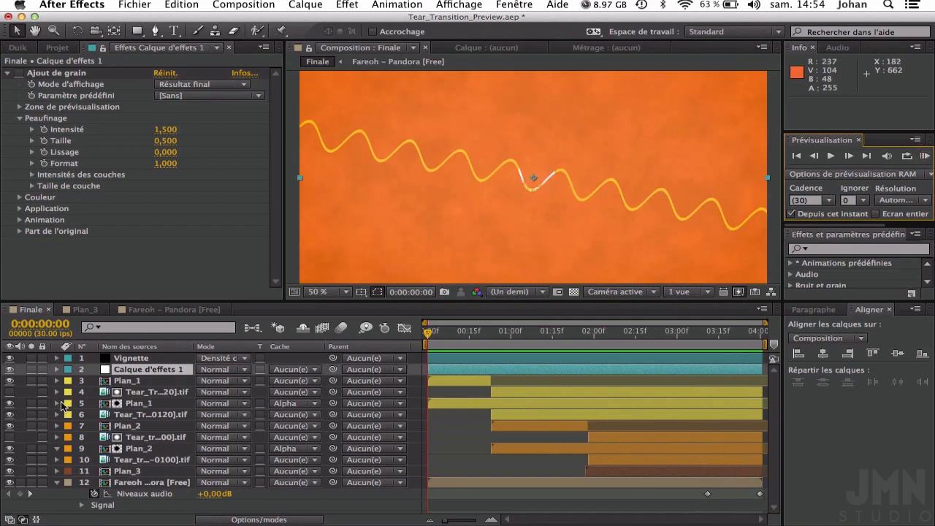
pyautogui.moveTo(441, 334); pyautogui.dragTo(629, 360)
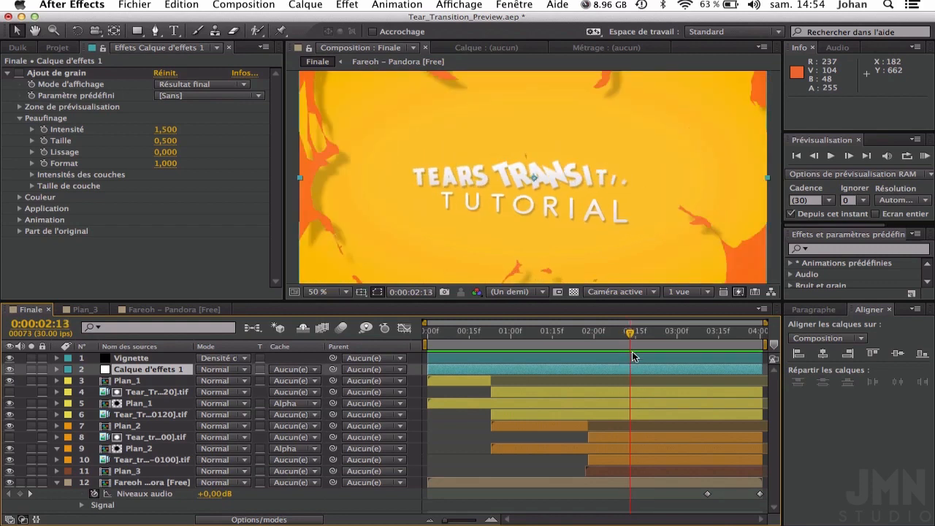
pyautogui.moveTo(628, 338)
pyautogui.mouseDown()
pyautogui.moveTo(647, 343)
pyautogui.moveTo(629, 340)
pyautogui.moveTo(631, 352)
pyautogui.mouseUp()
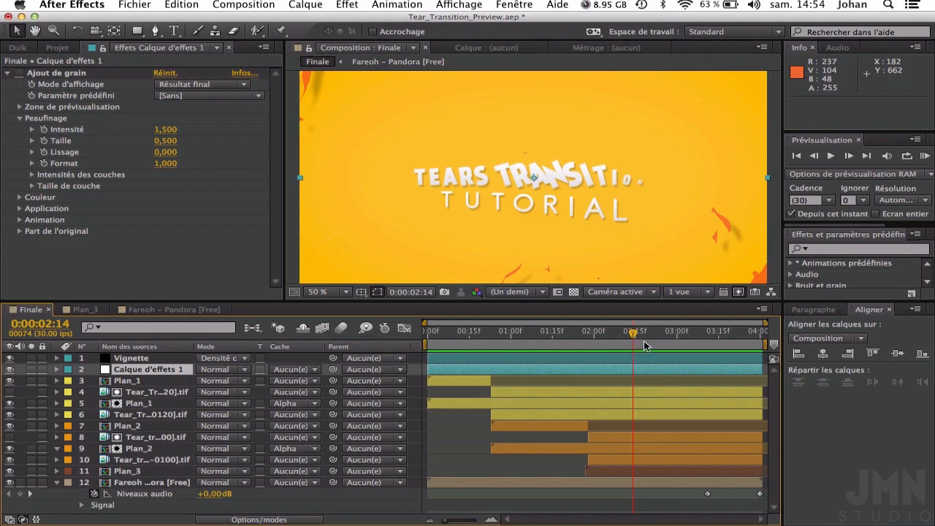
pyautogui.moveTo(639, 334); pyautogui.dragTo(623, 356)
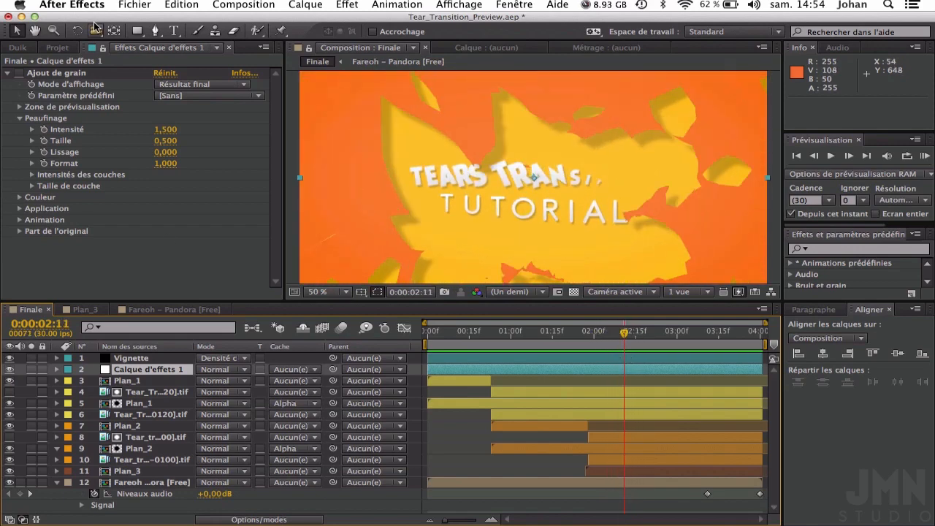
# Step: Create a composition from the Tear_Transition[0000-0120].tif sequence in the project and play it back
pyautogui.click(57, 47)
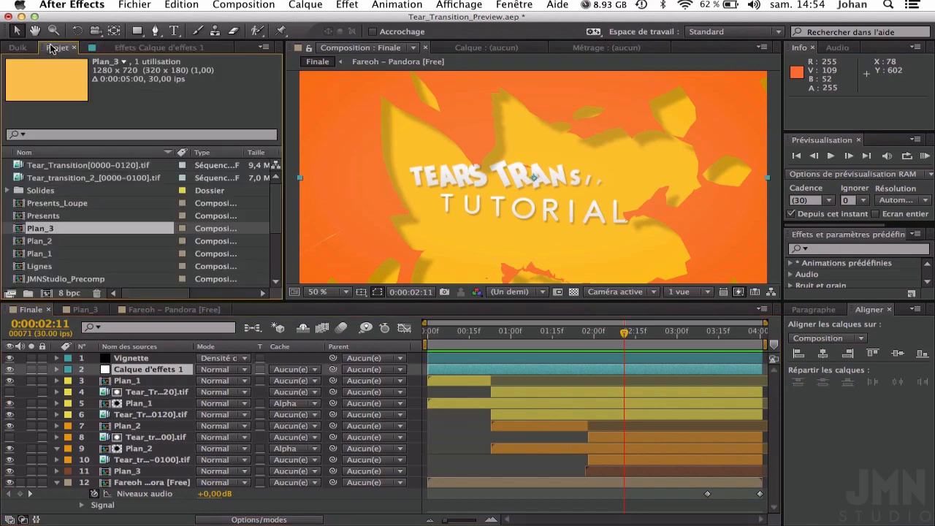
pyautogui.moveTo(26, 172); pyautogui.dragTo(47, 293)
pyautogui.moveTo(430, 337); pyautogui.dragTo(344, 324)
pyautogui.press('space')
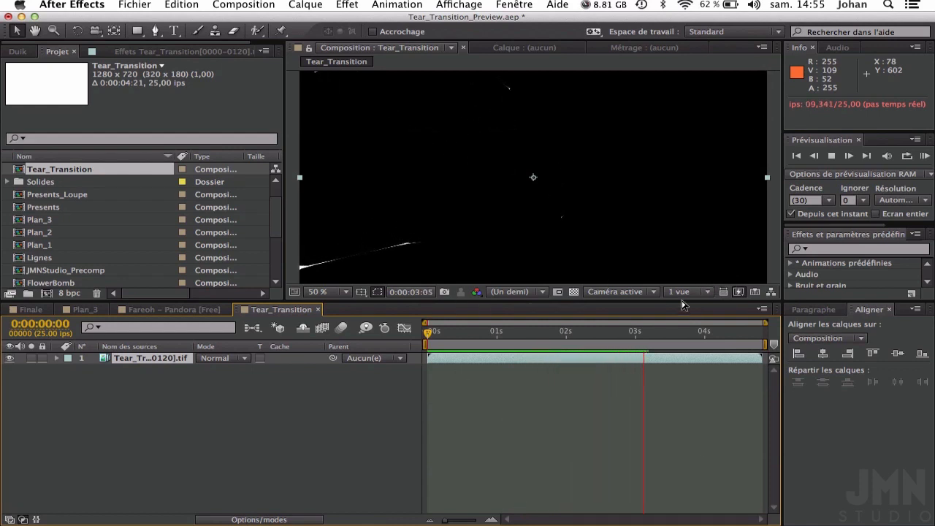
pyautogui.press('space')
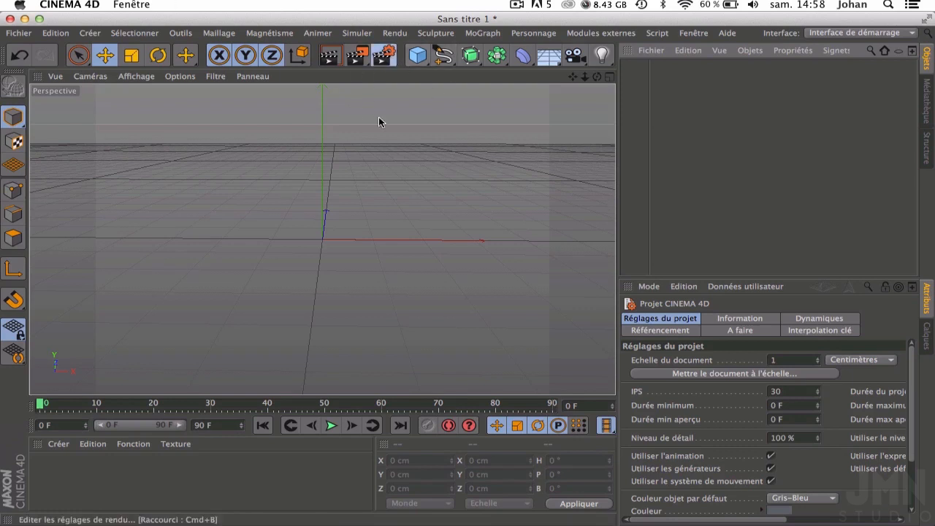
# Step: In Cinema 4D, set the render output size to 1280 pixels wide by 720 pixels high
pyautogui.click(378, 58)
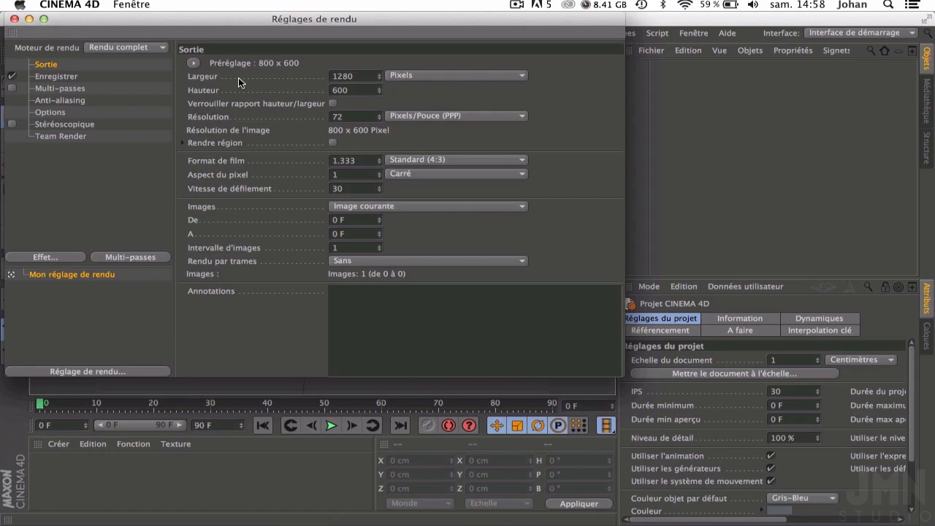
pyautogui.press('Return')
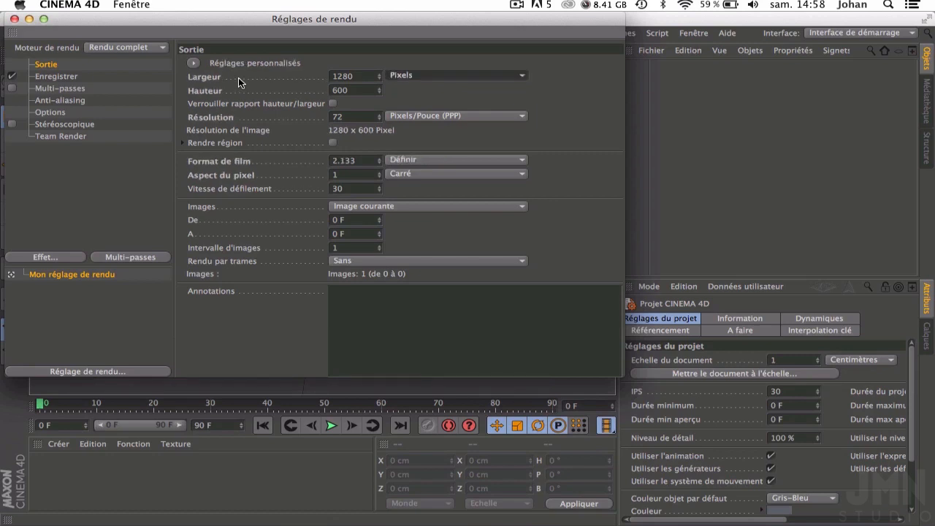
pyautogui.doubleClick(359, 90)
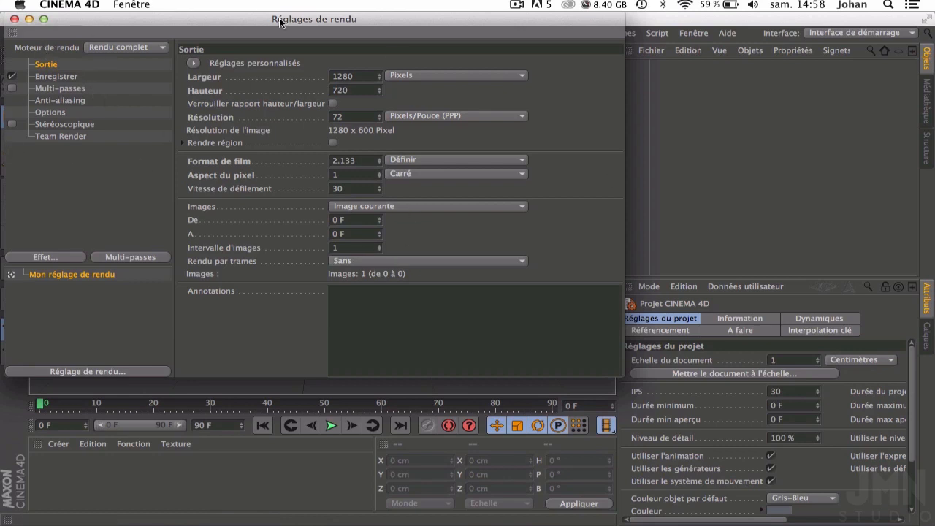
pyautogui.click(14, 19)
# Step: Add a Plane (Plan) primitive to the empty scene
pyautogui.moveTo(596, 76)
pyautogui.mouseDown()
pyautogui.moveTo(605, 65)
pyautogui.moveTo(597, 77)
pyautogui.mouseUp()
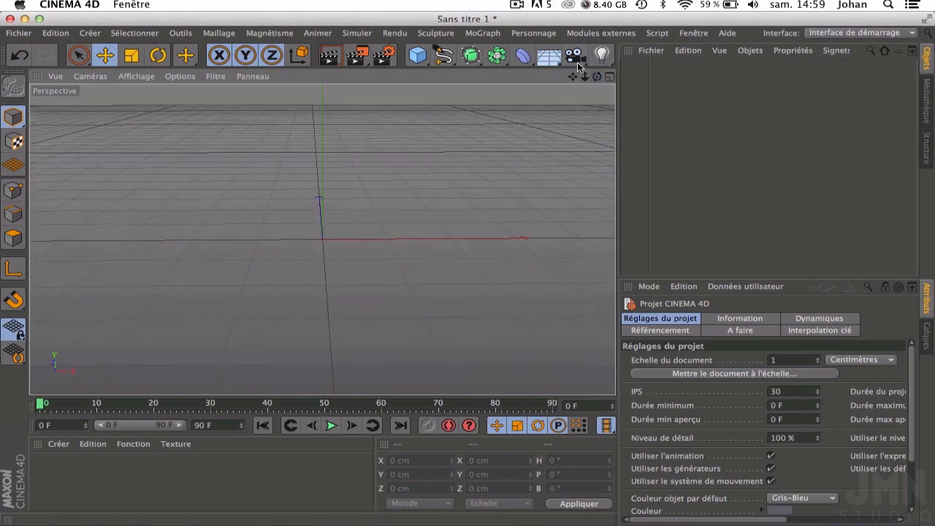
pyautogui.click(417, 55)
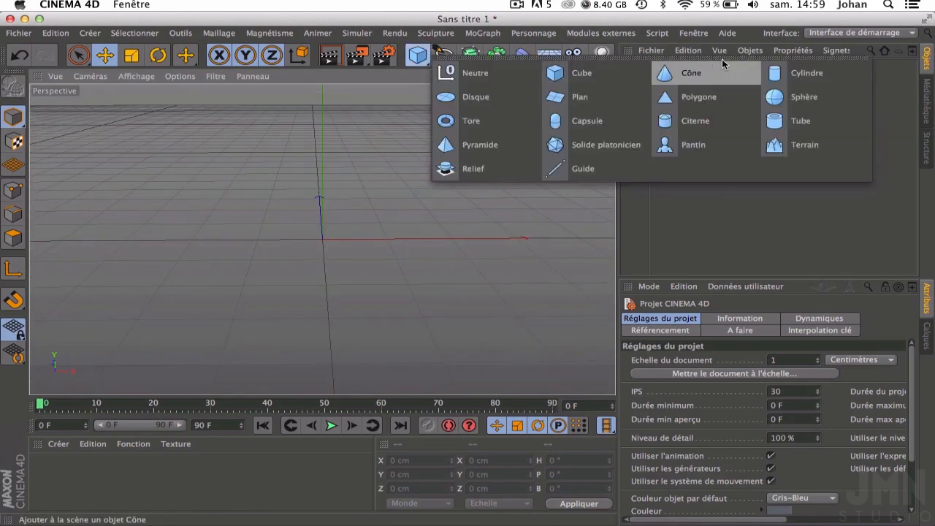
pyautogui.click(579, 97)
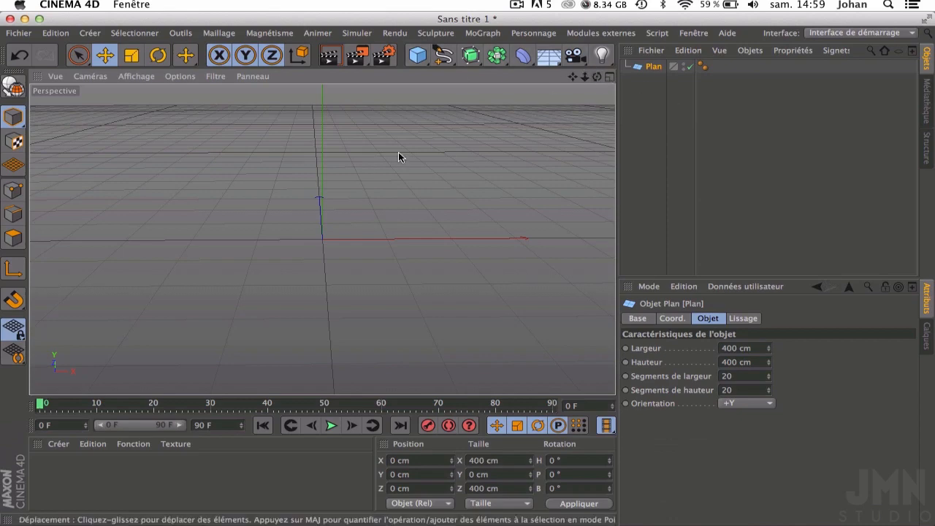
pyautogui.moveTo(597, 76); pyautogui.dragTo(603, 117)
pyautogui.keyDown('alt'); pyautogui.moveTo(470, 273); pyautogui.dragTo(461, 311); pyautogui.keyUp('alt')
pyautogui.moveTo(597, 75); pyautogui.dragTo(603, 90)
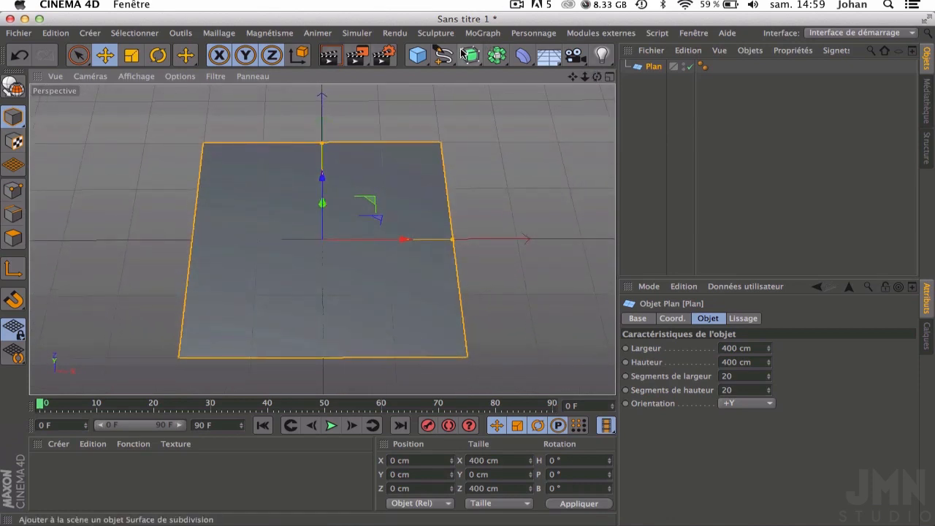
# Step: Add a Subdivision Surface (Surface de subdivision) and make the plane its child
pyautogui.click(461, 50)
pyautogui.click(538, 70)
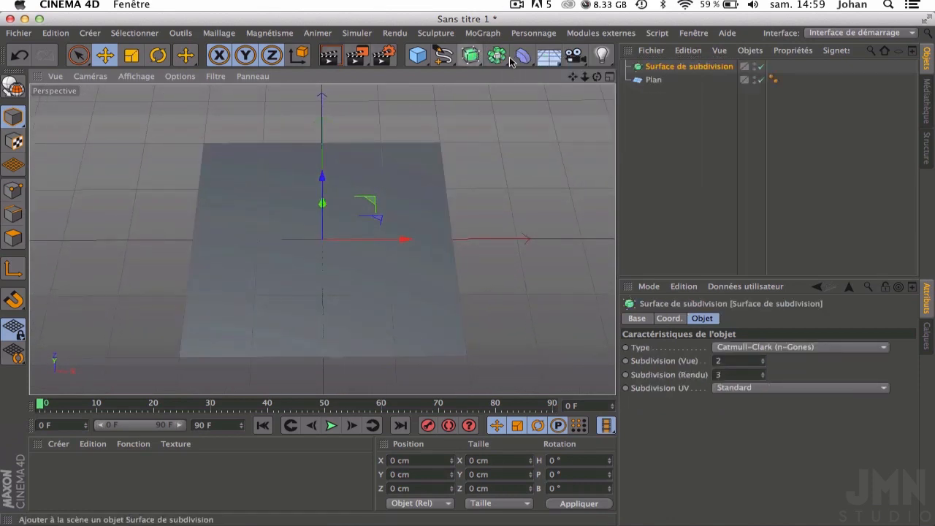
pyautogui.moveTo(672, 81); pyautogui.dragTo(718, 69)
pyautogui.click(744, 116)
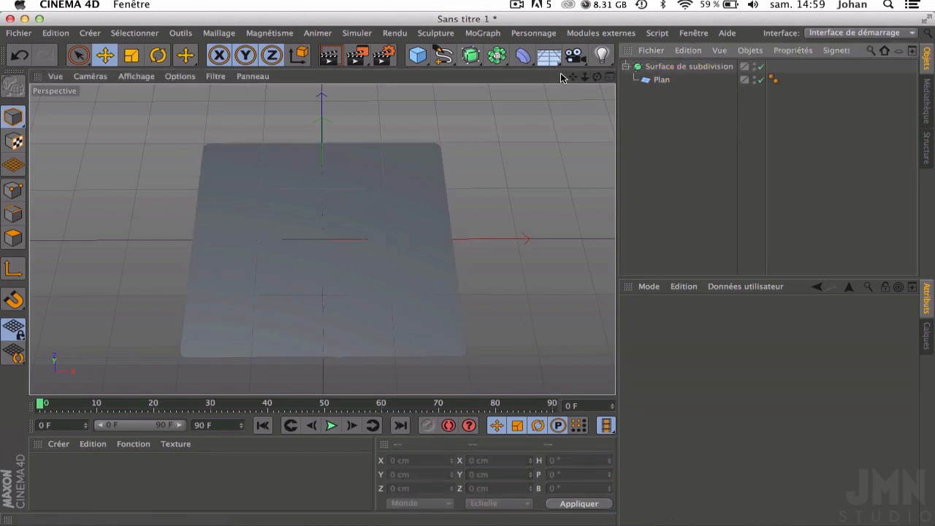
# Step: Set the plane's width to 1500 cm and its height to 900 cm
pyautogui.moveTo(596, 76)
pyautogui.mouseDown()
pyautogui.moveTo(654, 109)
pyautogui.moveTo(574, 38)
pyautogui.moveTo(471, 73)
pyautogui.moveTo(581, 110)
pyautogui.moveTo(602, 128)
pyautogui.moveTo(565, 59)
pyautogui.moveTo(559, 91)
pyautogui.moveTo(526, 80)
pyautogui.moveTo(596, 76)
pyautogui.mouseUp()
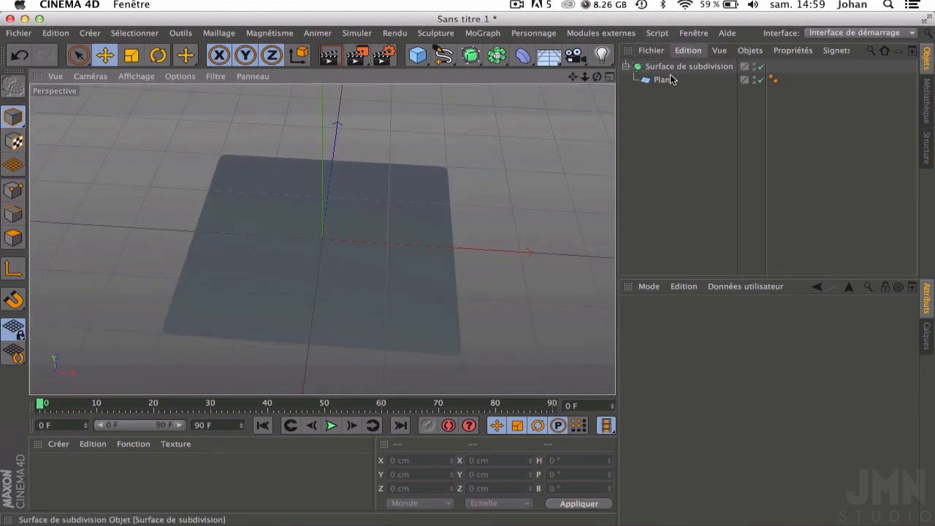
pyautogui.click(663, 79)
pyautogui.moveTo(597, 76); pyautogui.dragTo(588, 105)
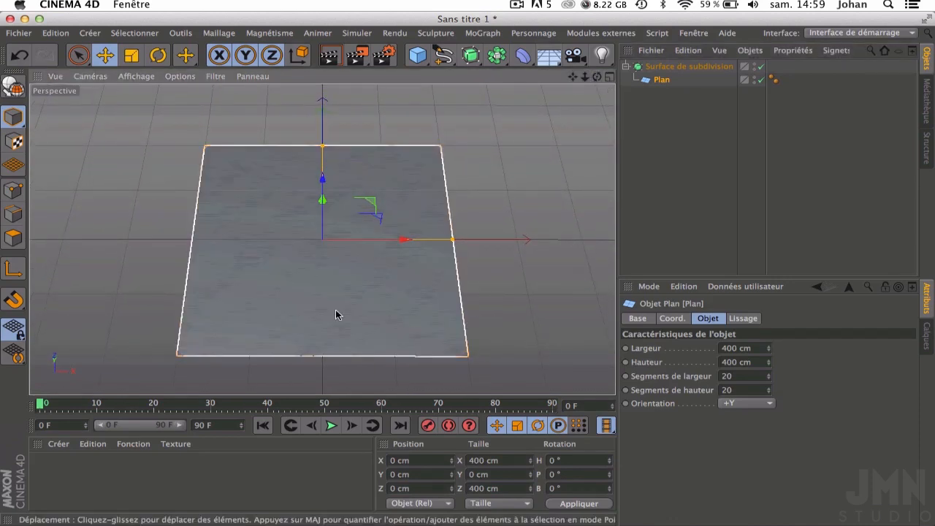
pyautogui.click(749, 348)
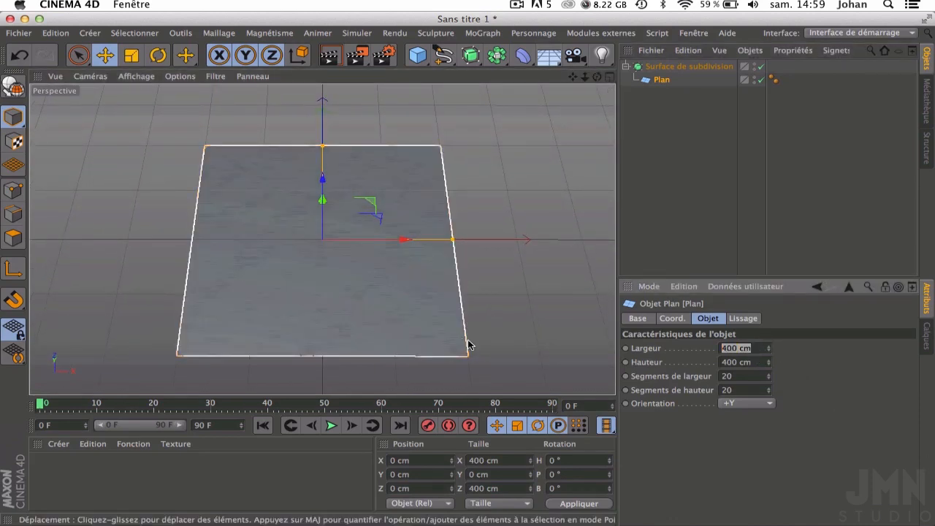
pyautogui.write('1500')
pyautogui.press('Tab')
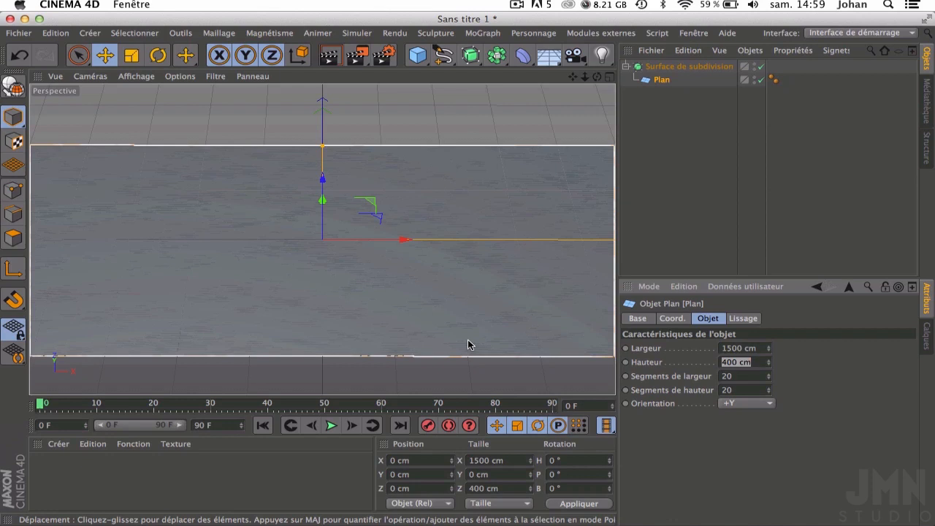
pyautogui.write('900')
pyautogui.press('Return')
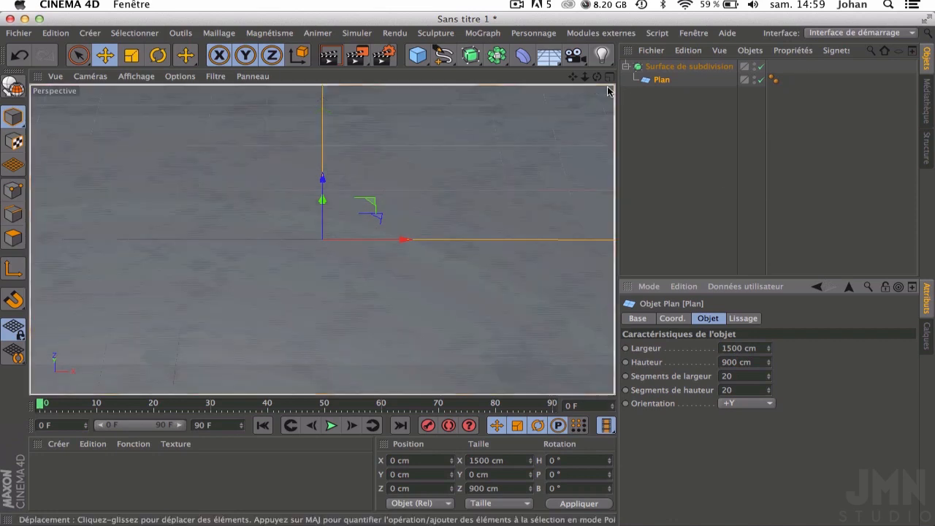
# Step: Set the plane's width segments and height segments to 1 each
pyautogui.moveTo(585, 77); pyautogui.dragTo(511, 80)
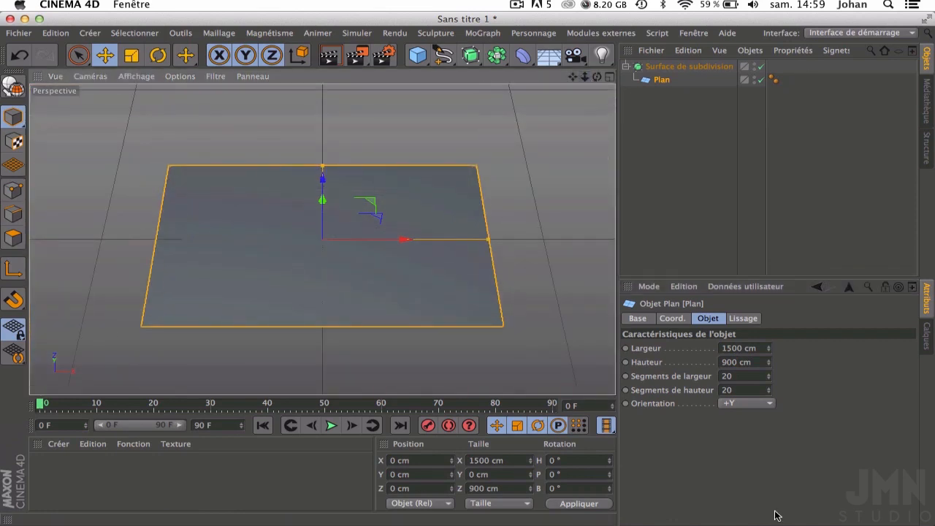
pyautogui.click(752, 375)
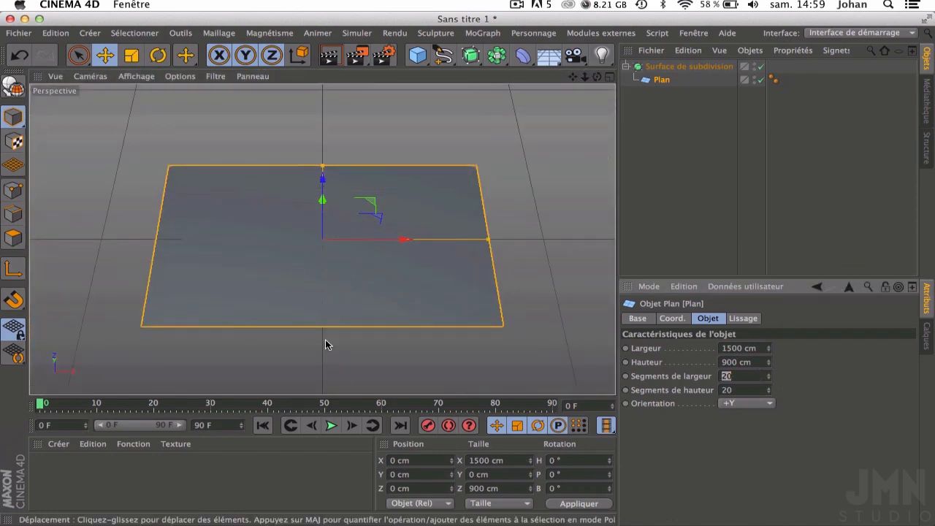
pyautogui.write('1')
pyautogui.press('Tab')
pyautogui.write('1')
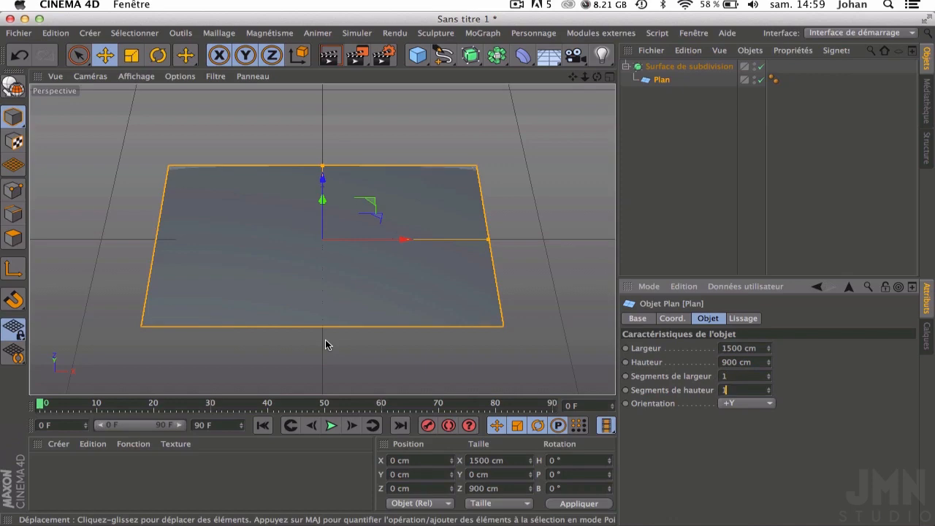
pyautogui.press('Return')
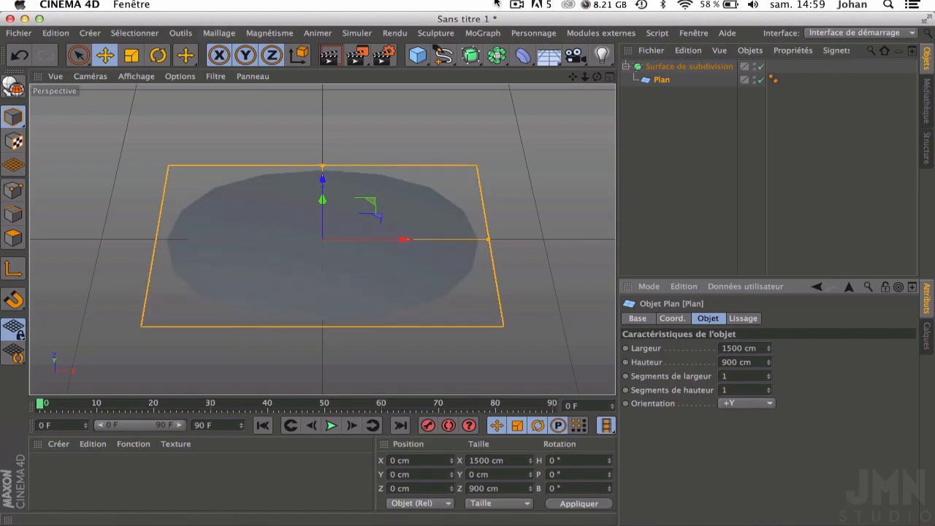
# Step: Convert the parametric plane inside the subdivision surface into an editable polygon object
pyautogui.moveTo(596, 76); pyautogui.dragTo(480, 111)
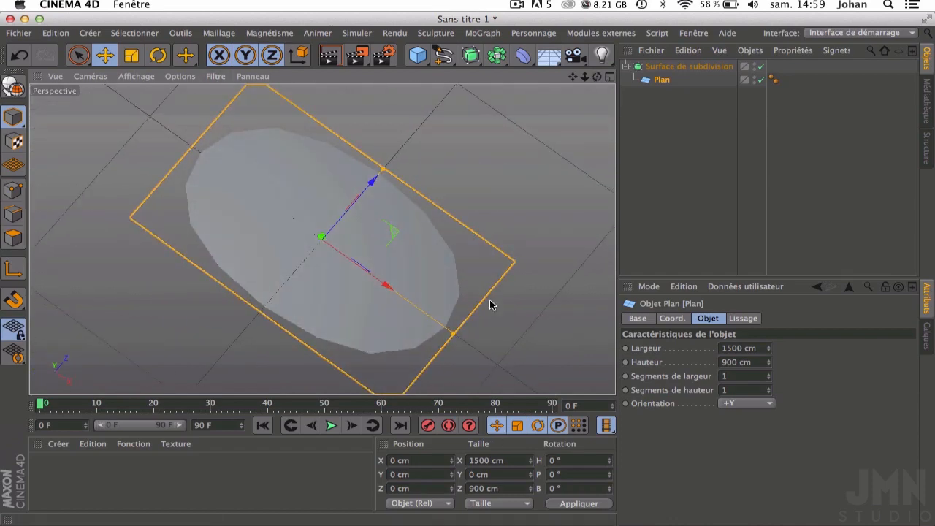
pyautogui.moveTo(597, 77); pyautogui.dragTo(655, 51)
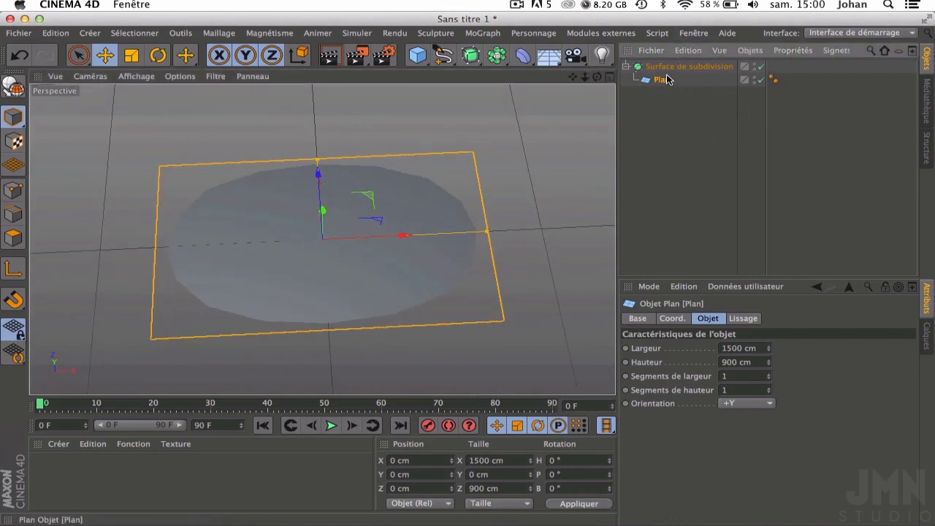
pyautogui.press('c')
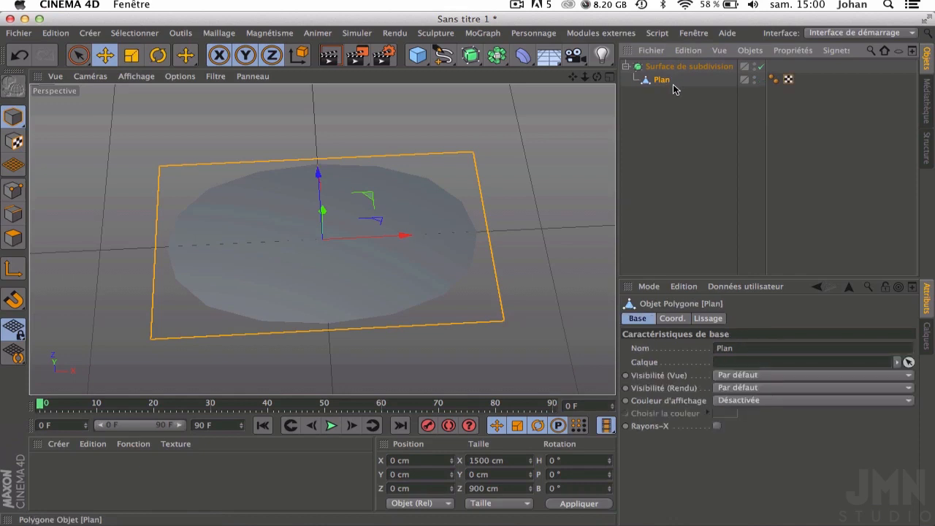
pyautogui.press('super+z')
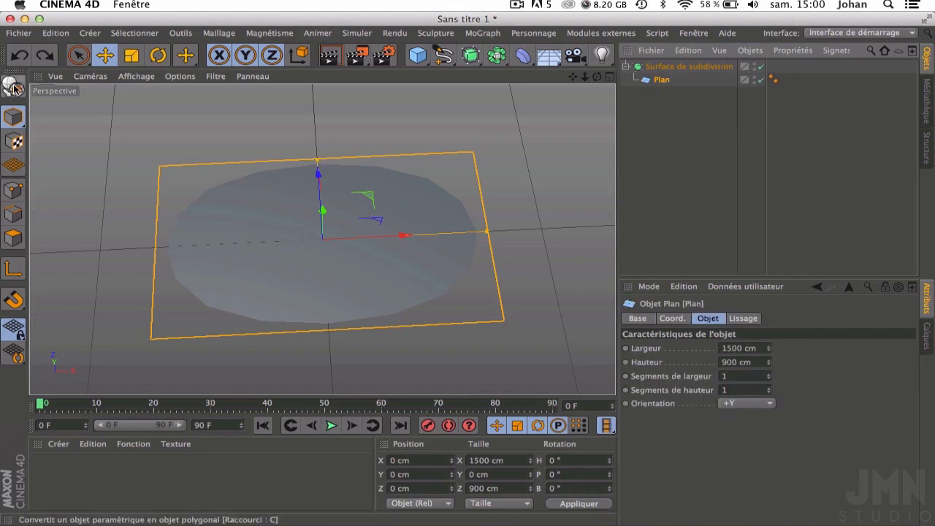
pyautogui.click(10, 86)
pyautogui.moveTo(597, 76); pyautogui.dragTo(595, 143)
pyautogui.click(244, 228)
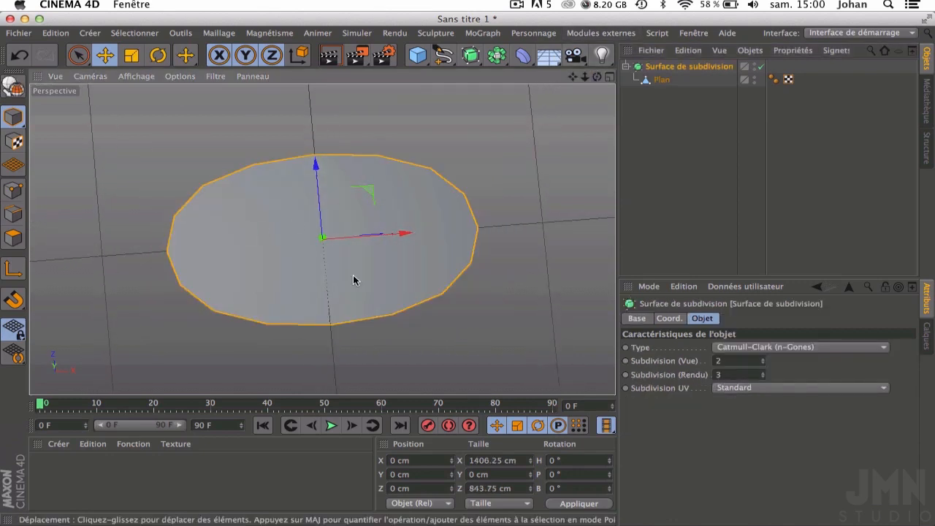
pyautogui.click(661, 82)
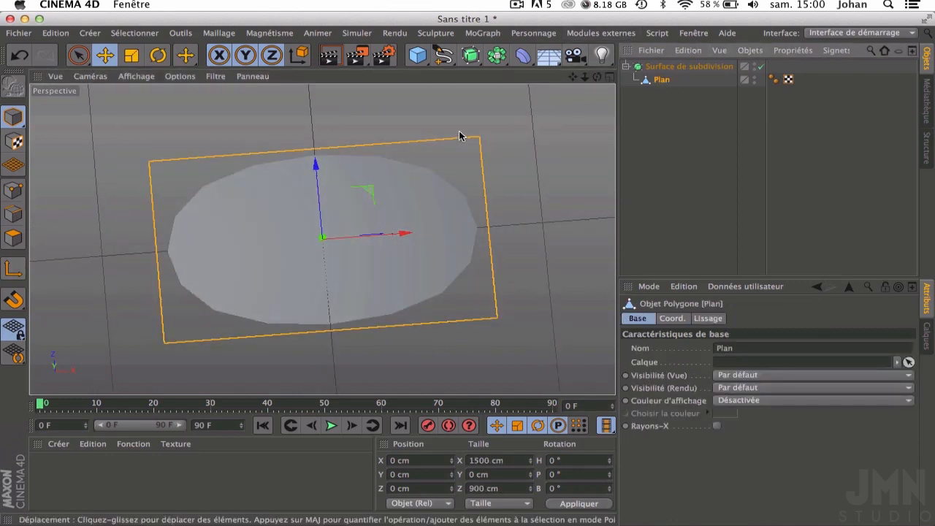
pyautogui.click(275, 234)
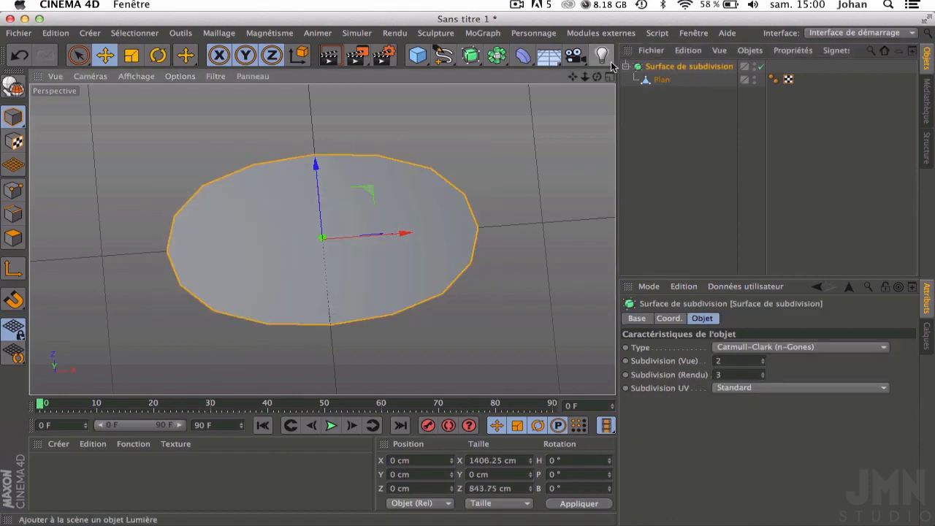
pyautogui.moveTo(598, 77)
pyautogui.mouseDown()
pyautogui.moveTo(599, 59)
pyautogui.moveTo(563, 76)
pyautogui.moveTo(598, 77)
pyautogui.mouseUp()
pyautogui.keyDown('alt'); pyautogui.moveTo(126, 278); pyautogui.dragTo(117, 277); pyautogui.keyUp('alt')
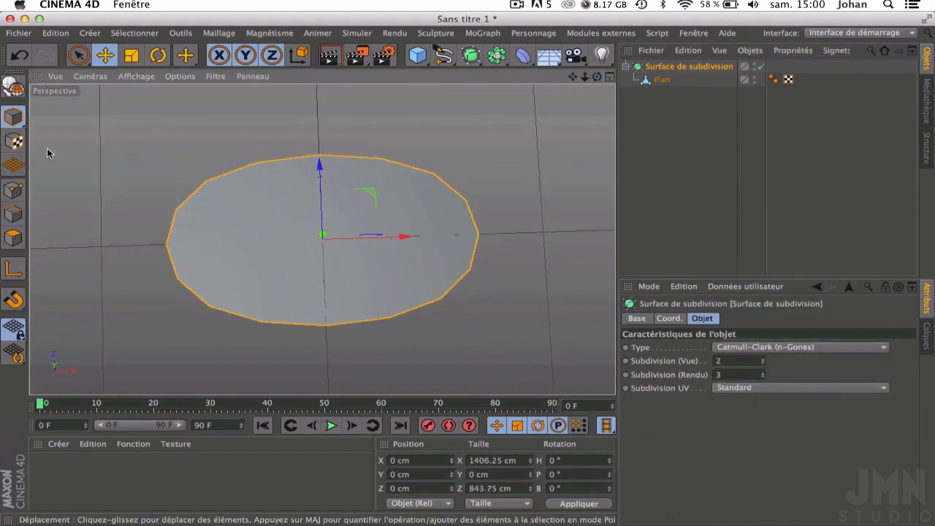
# Step: Set the viewport display to Gouraud shading with lines (Ombrage de Gouraud (lignes))
pyautogui.click(660, 80)
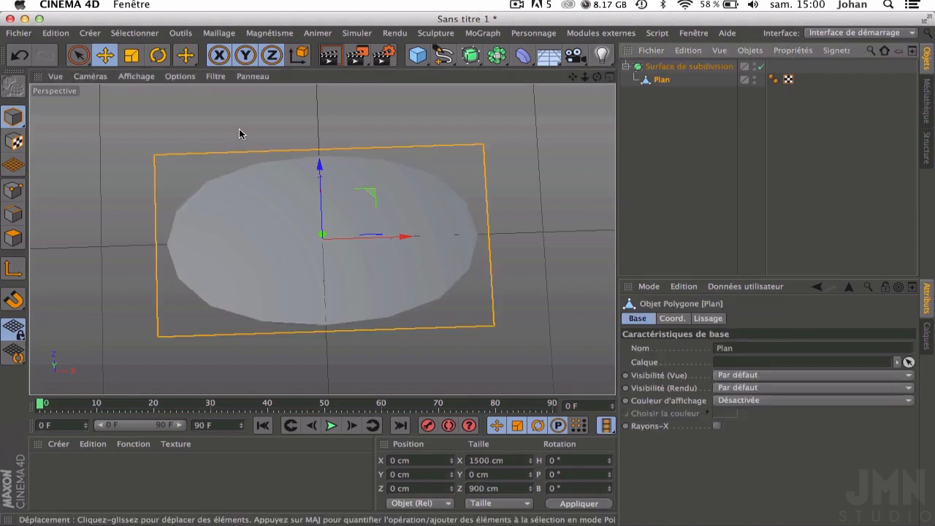
pyautogui.press('k')
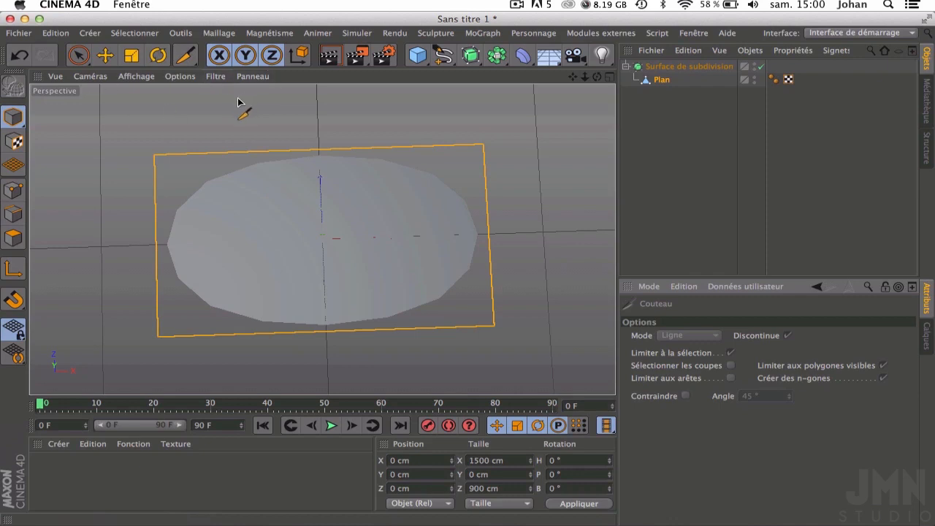
pyautogui.click(136, 76)
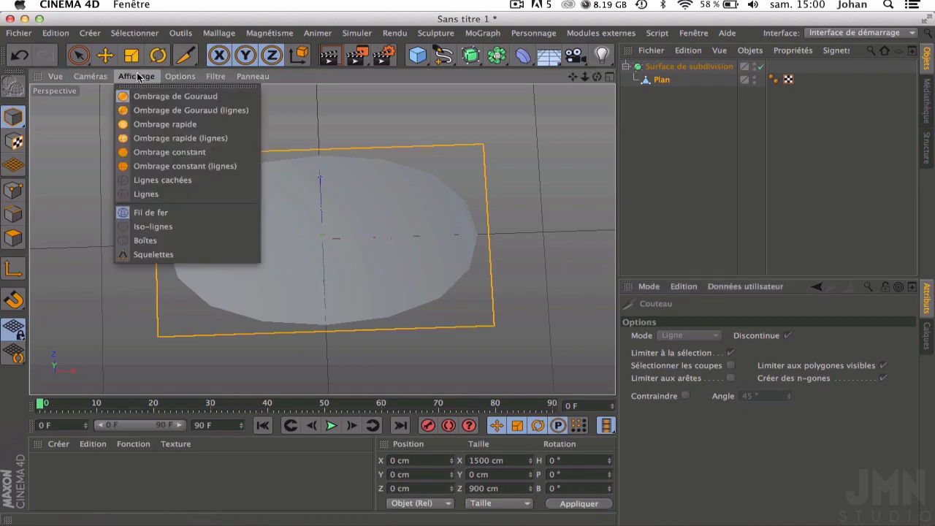
pyautogui.click(137, 110)
pyautogui.moveTo(596, 76)
pyautogui.mouseDown()
pyautogui.moveTo(558, 69)
pyautogui.moveTo(592, 78)
pyautogui.mouseUp()
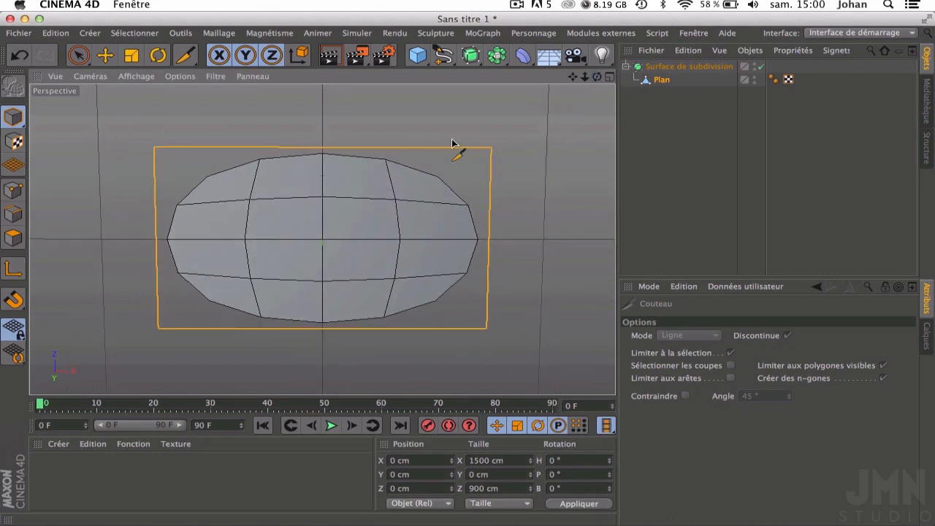
# Step: In polygon mode, cut across each of the plane's four corners with the Knife (Couteau)
pyautogui.click(661, 81)
pyautogui.click(18, 239)
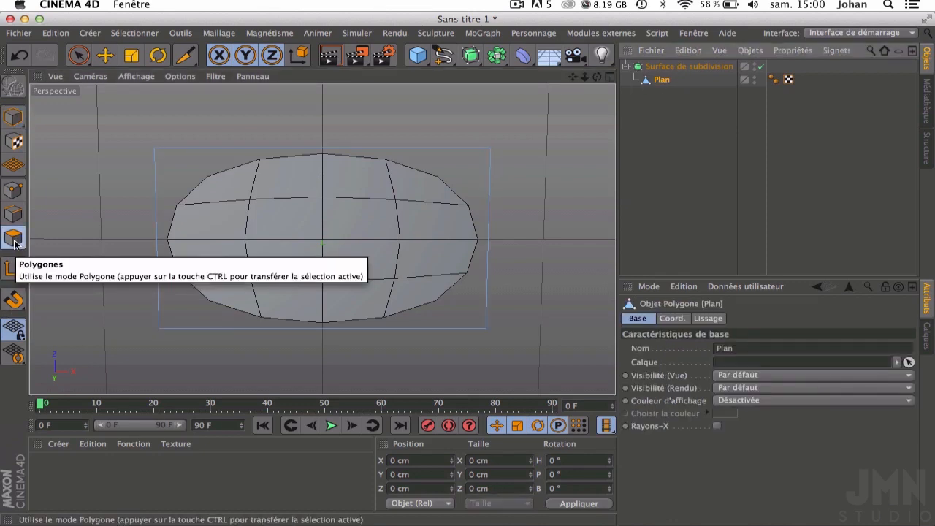
pyautogui.press('k')
pyautogui.moveTo(436, 107); pyautogui.dragTo(536, 185)
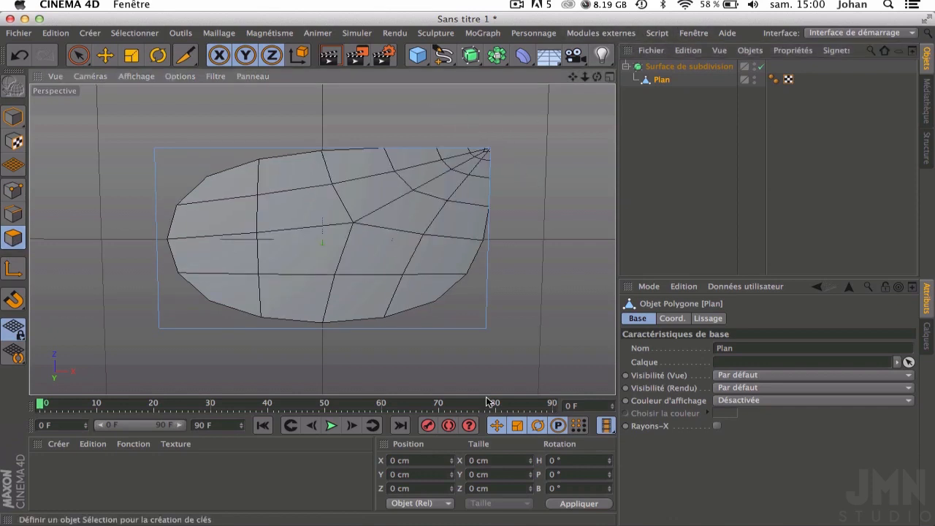
pyautogui.moveTo(394, 422); pyautogui.dragTo(398, 424)
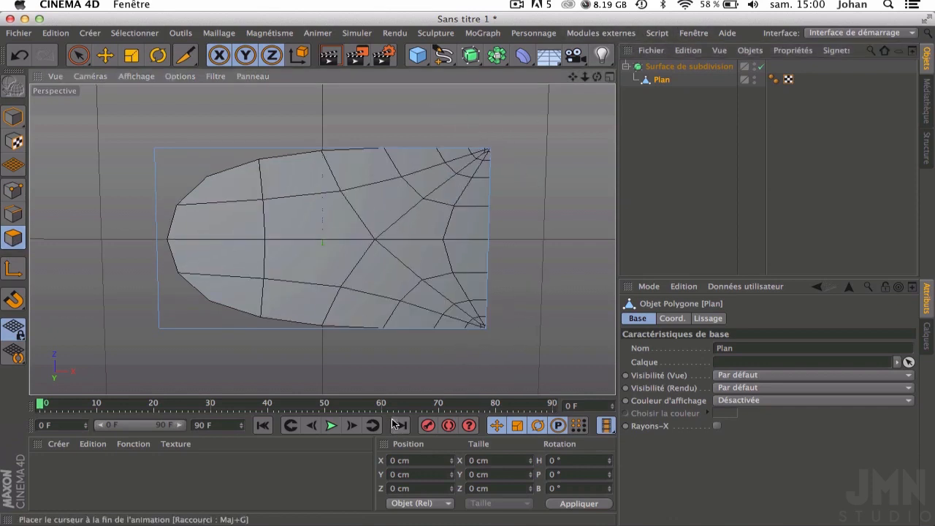
pyautogui.moveTo(206, 99); pyautogui.dragTo(225, 99)
pyautogui.moveTo(214, 444); pyautogui.dragTo(214, 434)
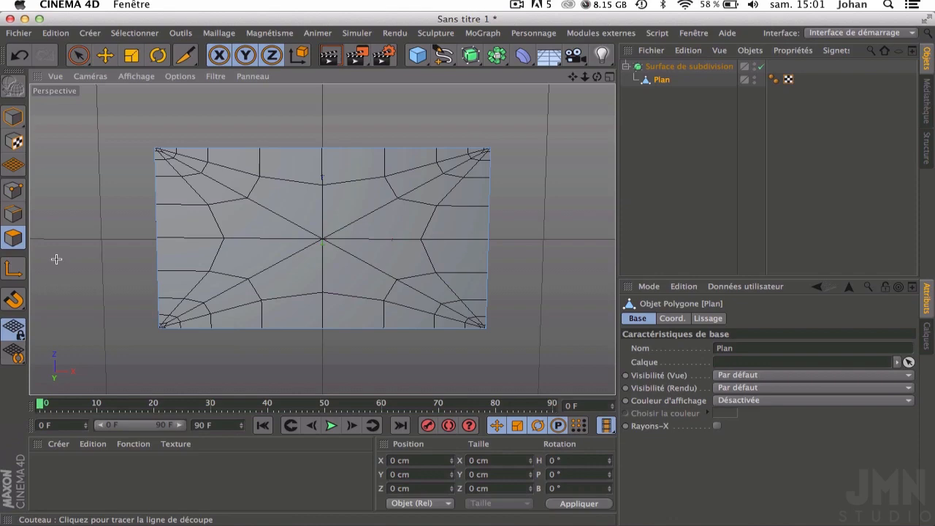
# Step: Knife a long diagonal cut across the plane and branch cuts running from it out to the edges
pyautogui.moveTo(102, 169); pyautogui.dragTo(475, 369)
pyautogui.moveTo(279, 263); pyautogui.dragTo(385, 115)
pyautogui.moveTo(284, 259); pyautogui.dragTo(638, 213)
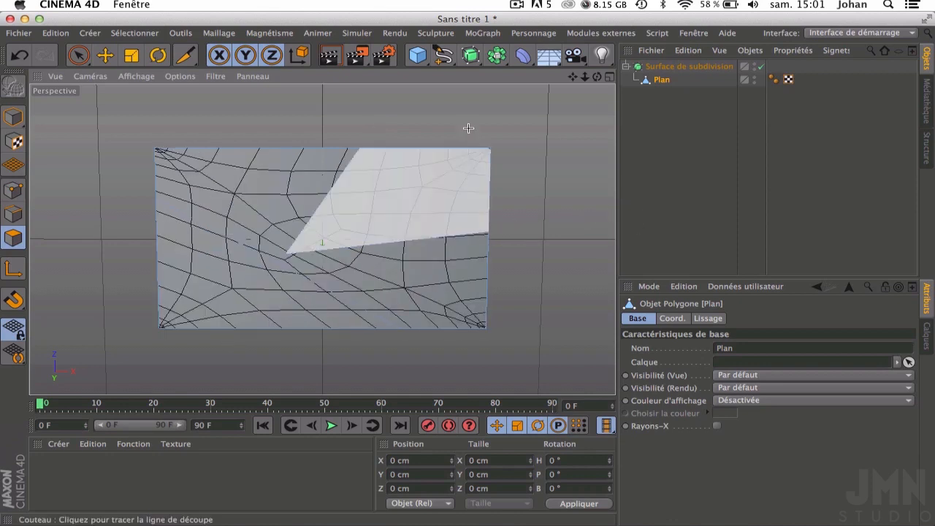
pyautogui.moveTo(181, 101); pyautogui.dragTo(284, 258)
pyautogui.moveTo(86, 306); pyautogui.dragTo(239, 244)
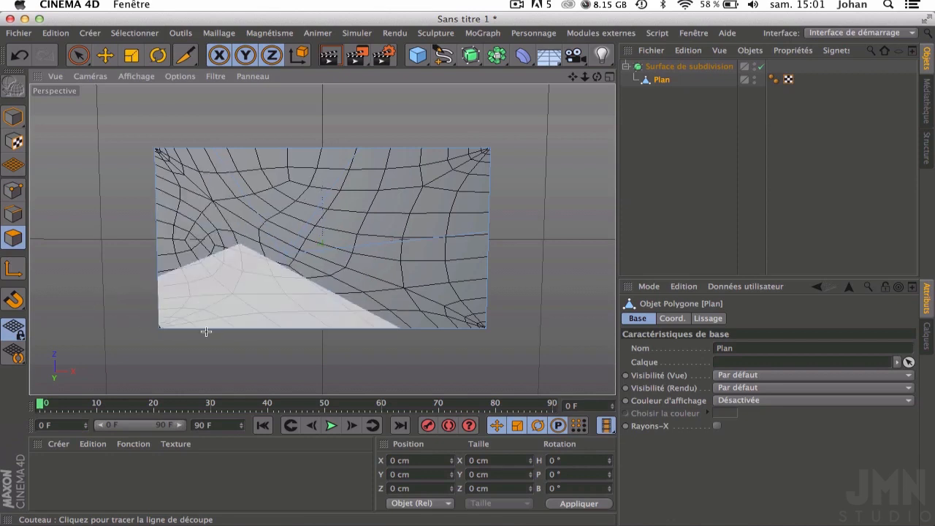
pyautogui.moveTo(412, 361); pyautogui.dragTo(240, 246)
# Step: Add shorter knife cuts around the plane's centre, including the upper-left, lower-left and right-hand areas
pyautogui.moveTo(453, 121); pyautogui.dragTo(350, 243)
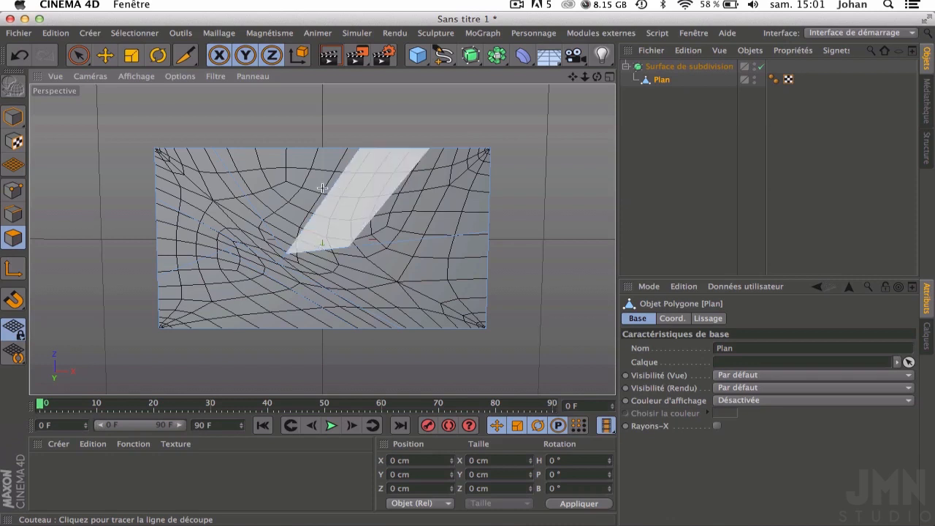
pyautogui.moveTo(234, 177); pyautogui.dragTo(334, 183)
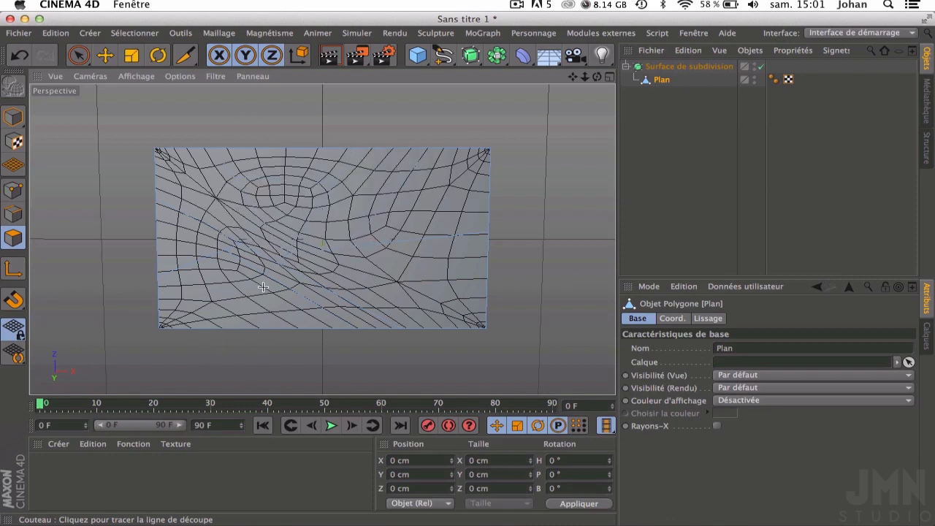
pyautogui.moveTo(266, 285); pyautogui.dragTo(222, 330)
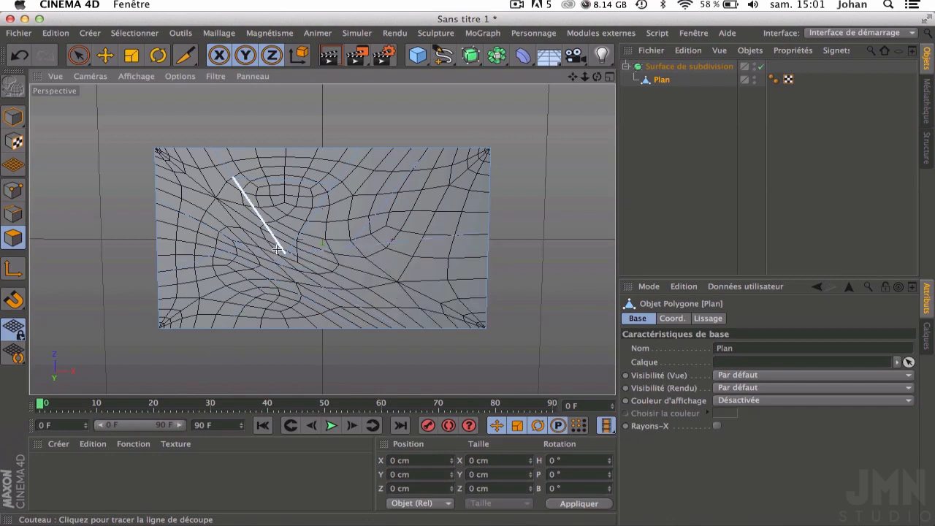
pyautogui.moveTo(259, 249); pyautogui.dragTo(487, 256)
pyautogui.moveTo(412, 260); pyautogui.dragTo(450, 327)
# Step: Knife several long lines crossing the whole plane in different diagonal directions
pyautogui.moveTo(440, 103); pyautogui.dragTo(124, 476)
pyautogui.moveTo(91, 132); pyautogui.dragTo(551, 487)
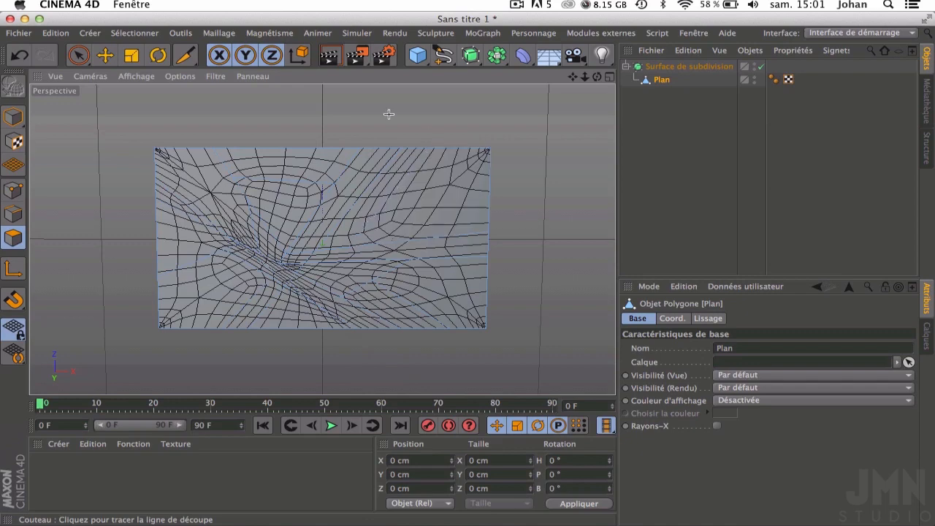
pyautogui.moveTo(365, 118); pyautogui.dragTo(436, 514)
pyautogui.moveTo(55, 243); pyautogui.dragTo(813, 111)
pyautogui.moveTo(366, 119); pyautogui.dragTo(648, 411)
pyautogui.moveTo(517, 202); pyautogui.dragTo(32, 434)
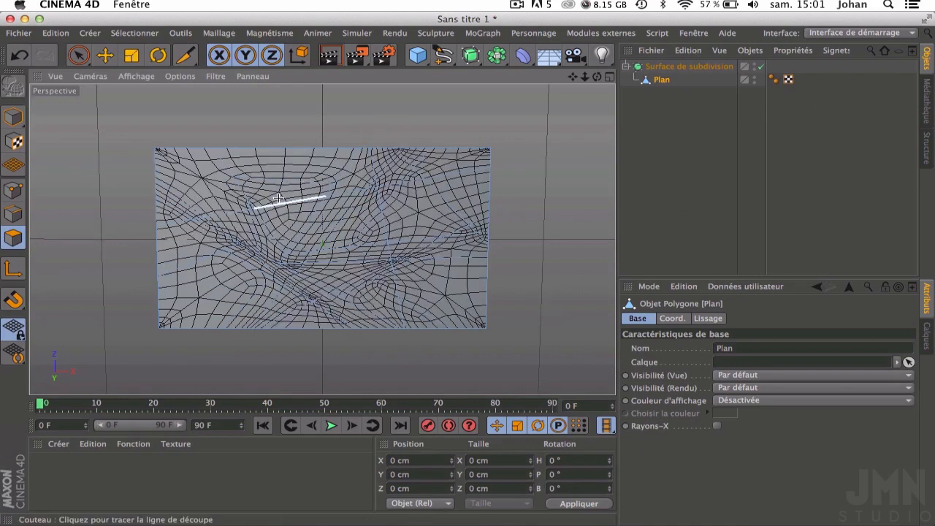
# Step: Add knife cuts in the plane's lower-left corner, upper middle area and right side
pyautogui.moveTo(127, 268); pyautogui.dragTo(241, 304)
pyautogui.moveTo(242, 357); pyautogui.dragTo(209, 259)
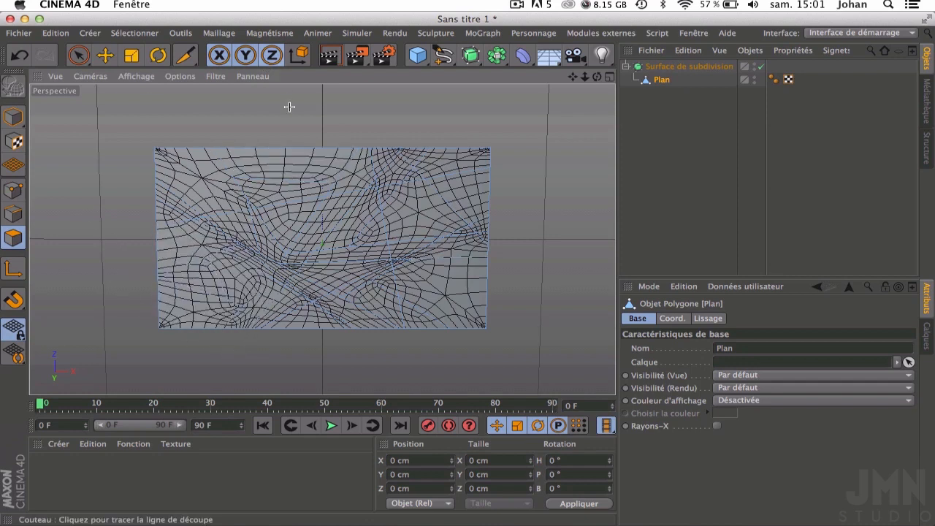
pyautogui.moveTo(277, 187); pyautogui.dragTo(278, 188)
pyautogui.moveTo(563, 285); pyautogui.dragTo(383, 207)
pyautogui.moveTo(547, 137); pyautogui.dragTo(399, 282)
pyautogui.moveTo(443, 319); pyautogui.dragTo(423, 340)
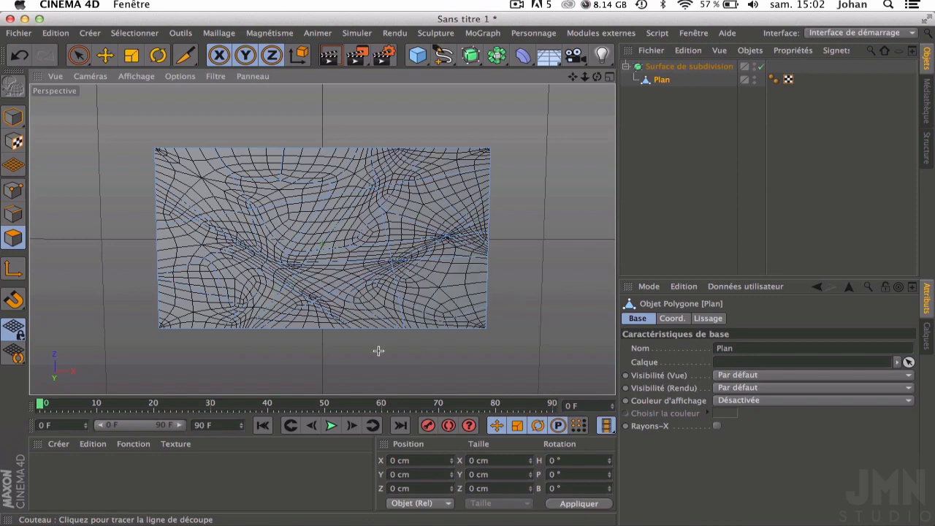
# Step: Refine the mesh with more knife cuts in the left-centre and right-centre areas of the plane
pyautogui.moveTo(241, 212); pyautogui.dragTo(243, 213)
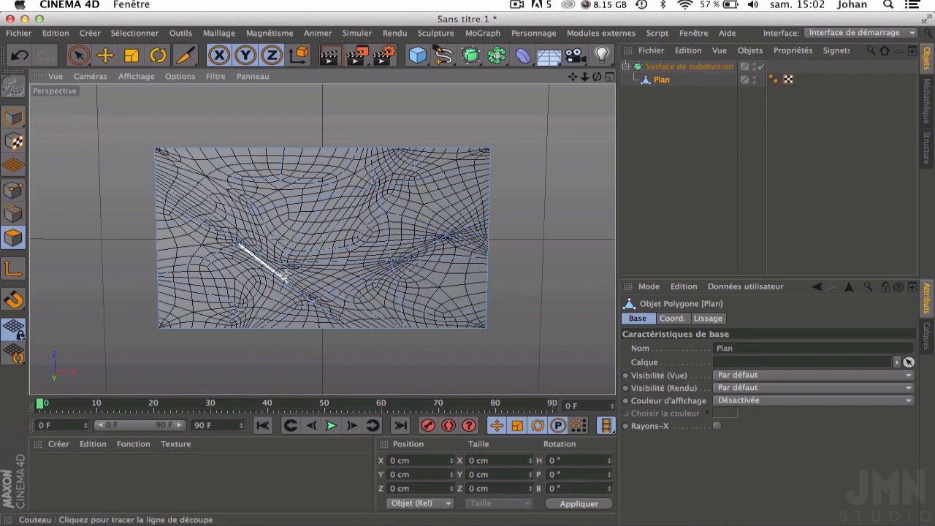
pyautogui.moveTo(577, 269); pyautogui.dragTo(576, 269)
pyautogui.moveTo(208, 256); pyautogui.dragTo(211, 278)
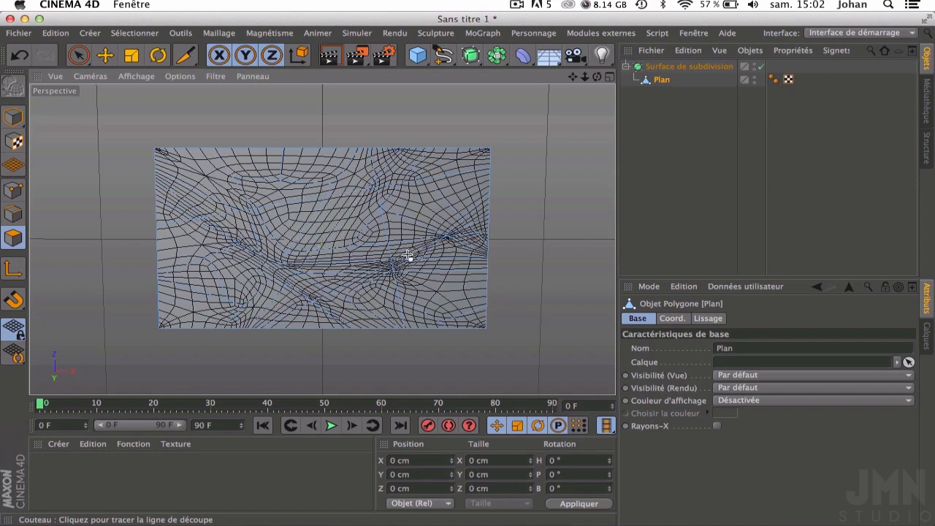
pyautogui.moveTo(507, 176); pyautogui.dragTo(508, 177)
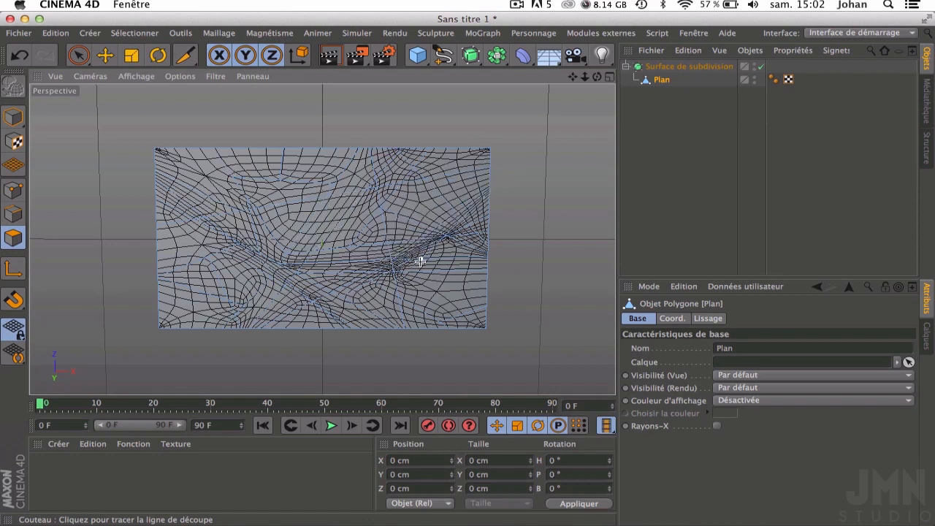
pyautogui.moveTo(449, 361); pyautogui.dragTo(450, 361)
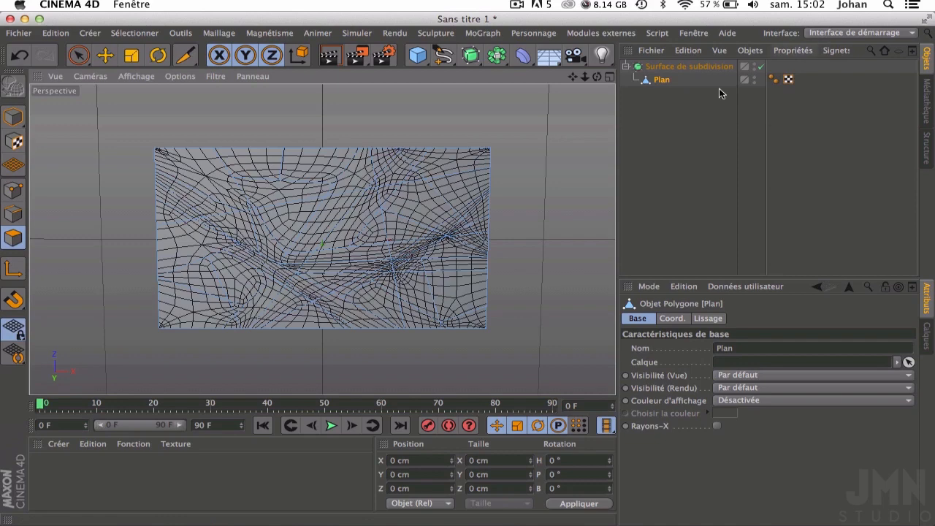
# Step: Generate a polygon copy of the Subdivision Surface with the current state conversion (Convertir en objet)
pyautogui.click(669, 67)
pyautogui.click(657, 82)
pyautogui.click(660, 67)
pyautogui.rightClick(660, 68)
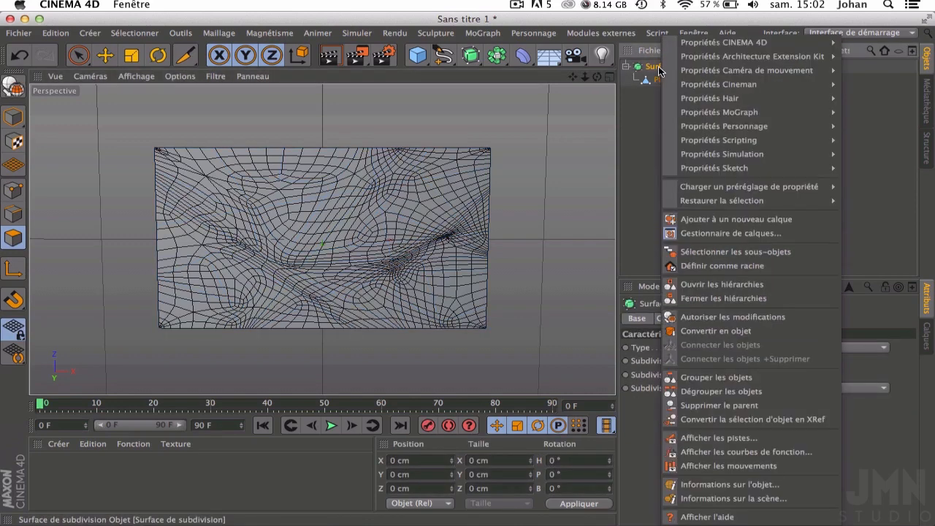
pyautogui.click(655, 102)
pyautogui.rightClick(671, 67)
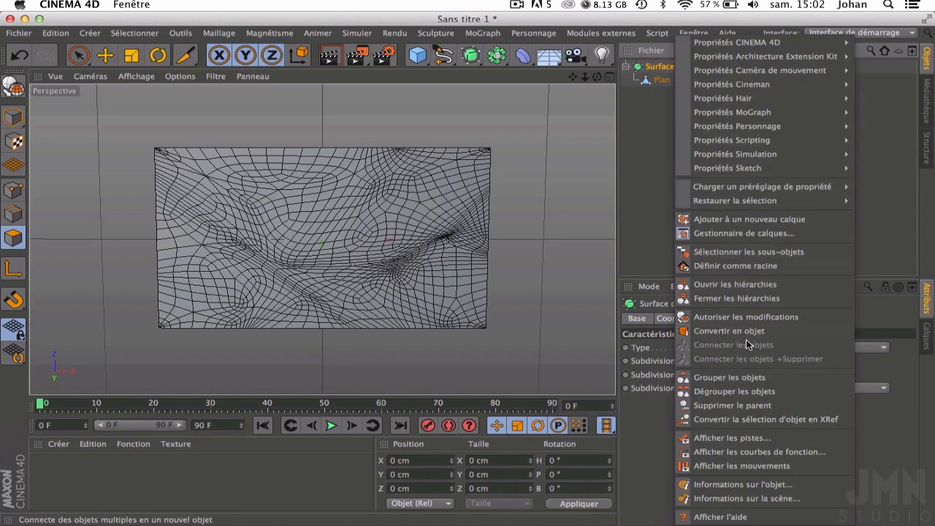
pyautogui.click(729, 331)
pyautogui.click(690, 95)
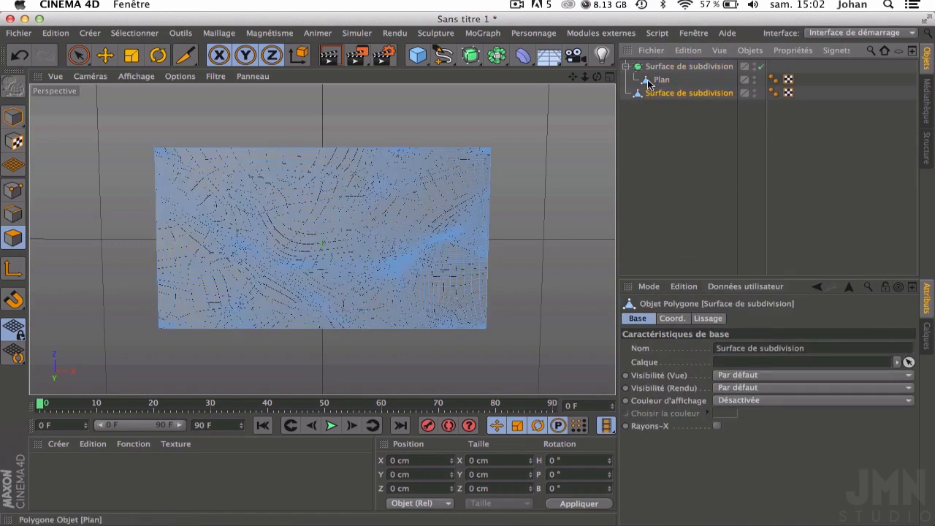
# Step: Delete the original Plan object from inside the Subdivision Surface
pyautogui.click(679, 107)
pyautogui.click(679, 94)
pyautogui.moveTo(597, 76)
pyautogui.mouseDown()
pyautogui.moveTo(597, 67)
pyautogui.moveTo(686, 63)
pyautogui.moveTo(632, 55)
pyautogui.moveTo(595, 22)
pyautogui.moveTo(588, 76)
pyautogui.moveTo(617, 73)
pyautogui.moveTo(604, 86)
pyautogui.mouseUp()
pyautogui.click(665, 61)
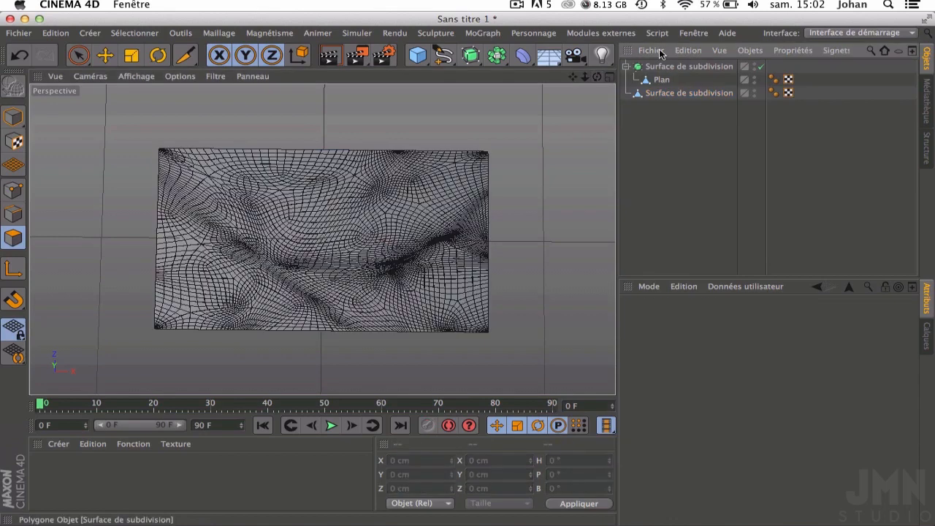
pyautogui.click(660, 80)
pyautogui.moveTo(725, 258); pyautogui.dragTo(724, 257)
pyautogui.press('Delete')
# Step: Make the converted polygon object a child of the Subdivision Surface
pyautogui.click(652, 79)
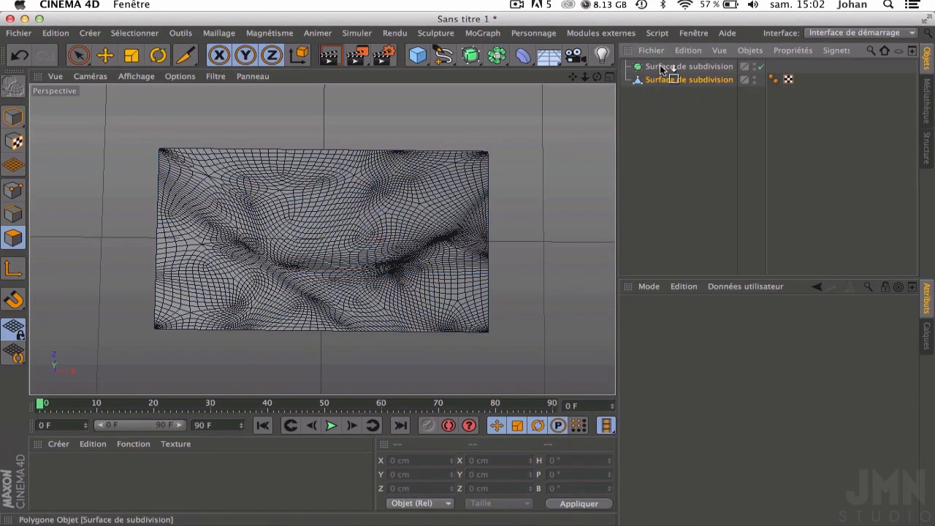
pyautogui.moveTo(661, 69); pyautogui.dragTo(661, 68)
pyautogui.moveTo(597, 77)
pyautogui.mouseDown()
pyautogui.moveTo(321, 239)
pyautogui.moveTo(596, 81)
pyautogui.mouseUp()
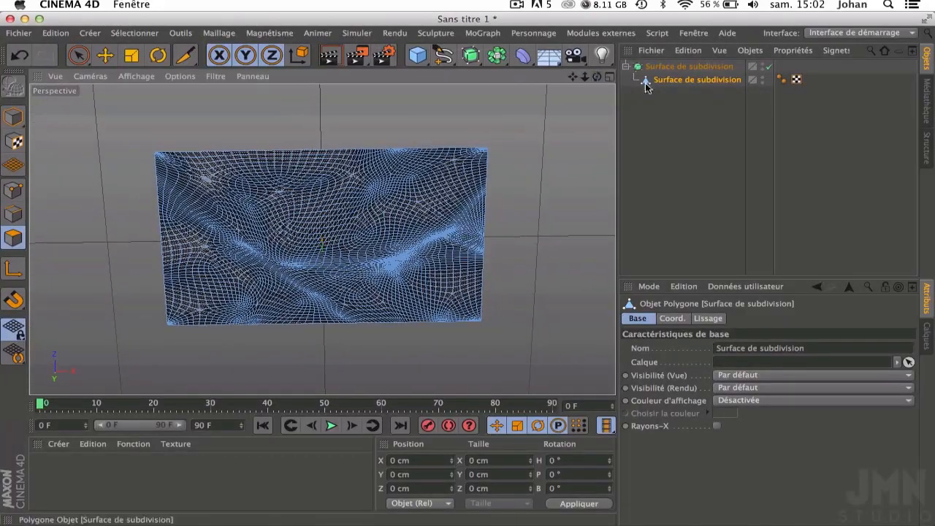
# Step: Add a Cloth Surface (Surface tissu) inside the Subdivision Surface and make the polygon mesh its child
pyautogui.click(393, 34)
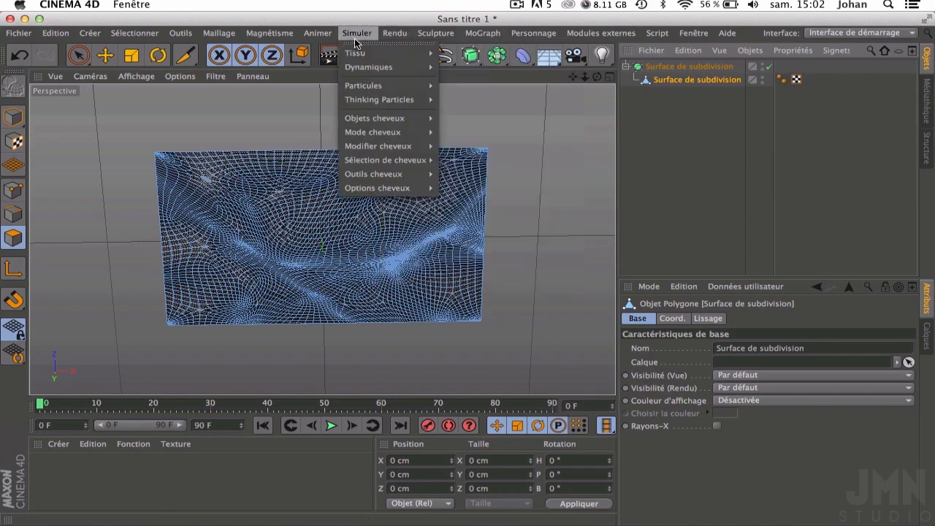
pyautogui.moveTo(387, 53)
pyautogui.click(478, 57)
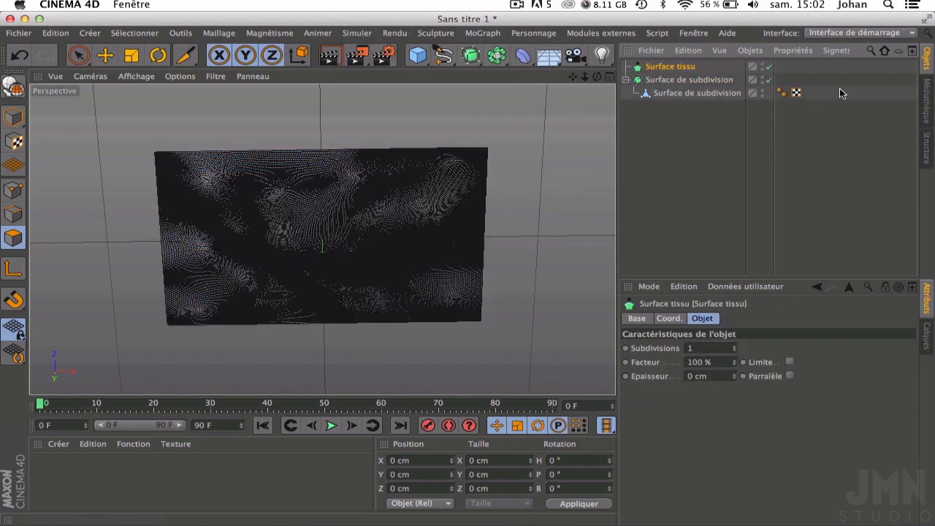
pyautogui.moveTo(675, 81); pyautogui.dragTo(674, 82)
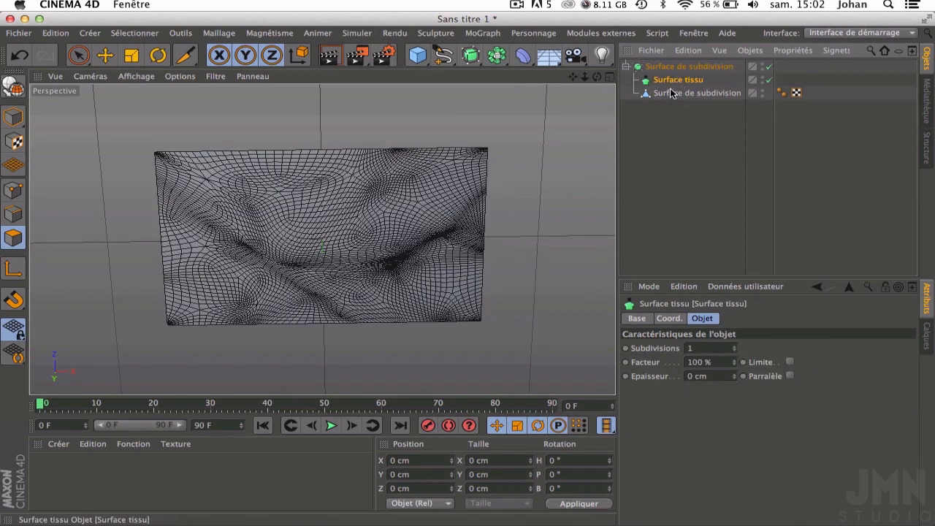
pyautogui.click(676, 93)
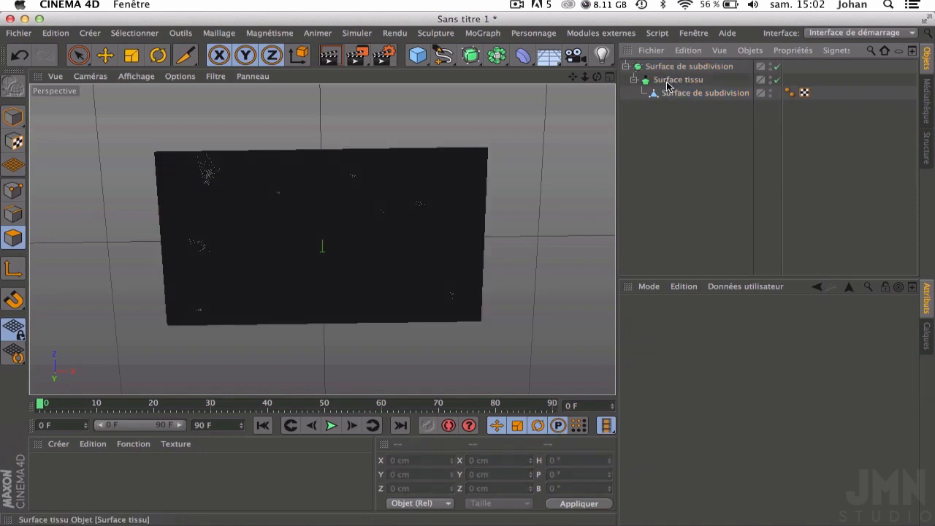
# Step: Collapse the Cloth Surface hierarchy and disable the parent Subdivision Surface
pyautogui.click(672, 79)
pyautogui.click(666, 95)
pyautogui.click(634, 80)
pyautogui.click(676, 80)
pyautogui.moveTo(596, 77)
pyautogui.mouseDown()
pyautogui.moveTo(584, 89)
pyautogui.moveTo(606, 82)
pyautogui.moveTo(584, 82)
pyautogui.moveTo(584, 69)
pyautogui.moveTo(600, 80)
pyautogui.mouseUp()
pyautogui.click(761, 66)
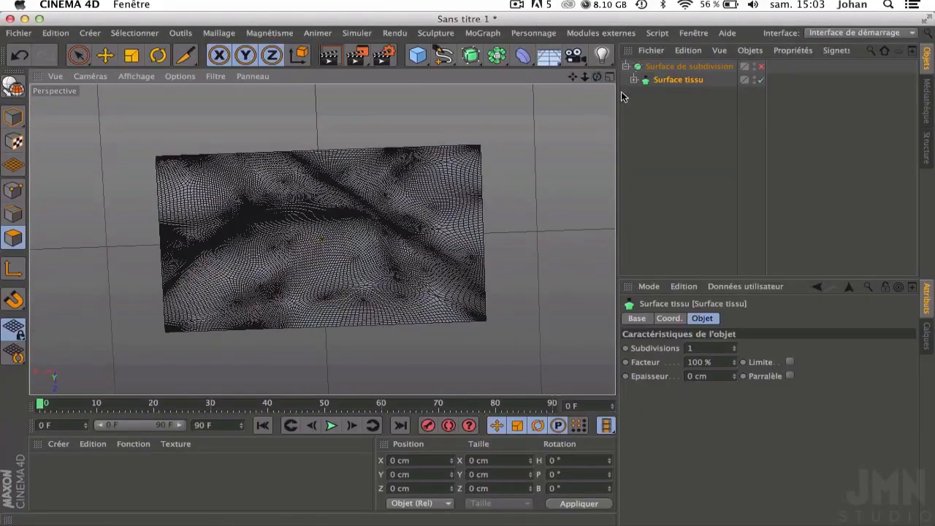
# Step: Add a Cloth (Tissu) simulation tag to the polygon mesh nested inside the Surface tissu object
pyautogui.rightClick(662, 80)
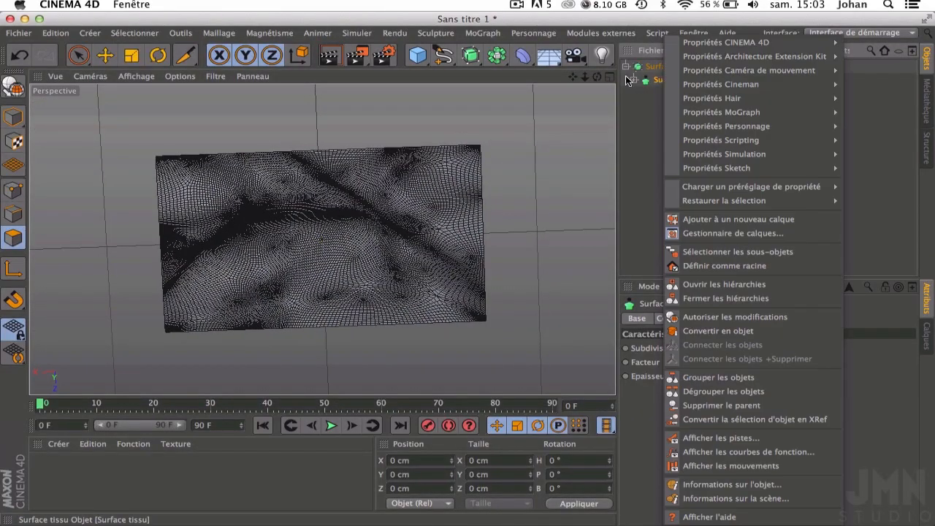
pyautogui.click(641, 81)
pyautogui.click(634, 79)
pyautogui.rightClick(670, 96)
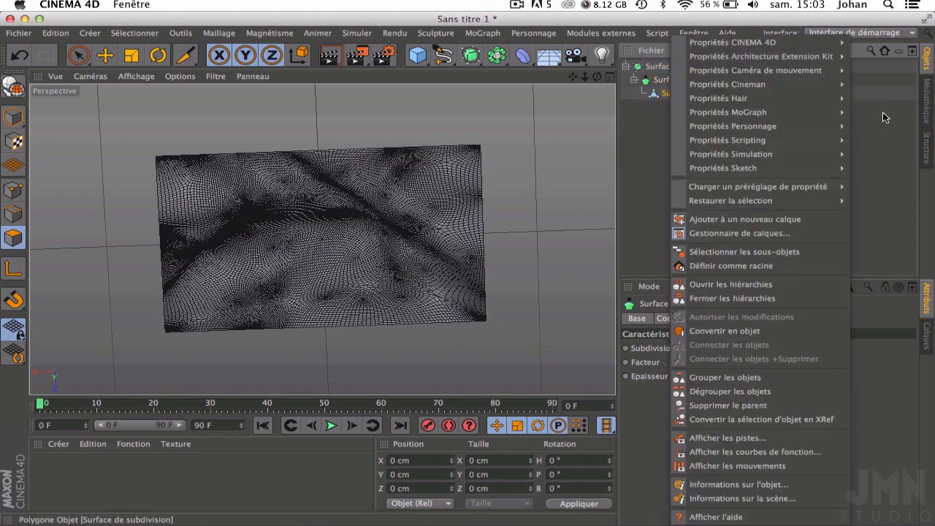
pyautogui.moveTo(814, 154)
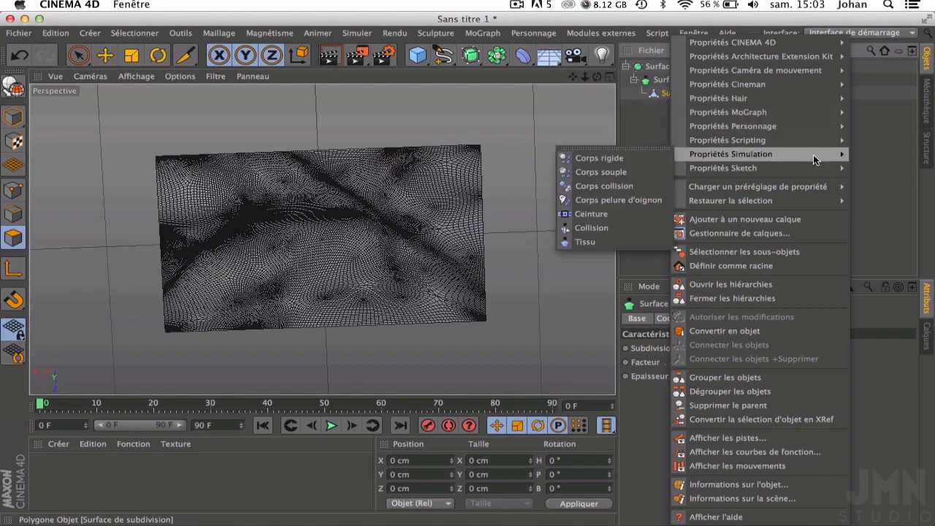
pyautogui.click(586, 242)
pyautogui.click(699, 168)
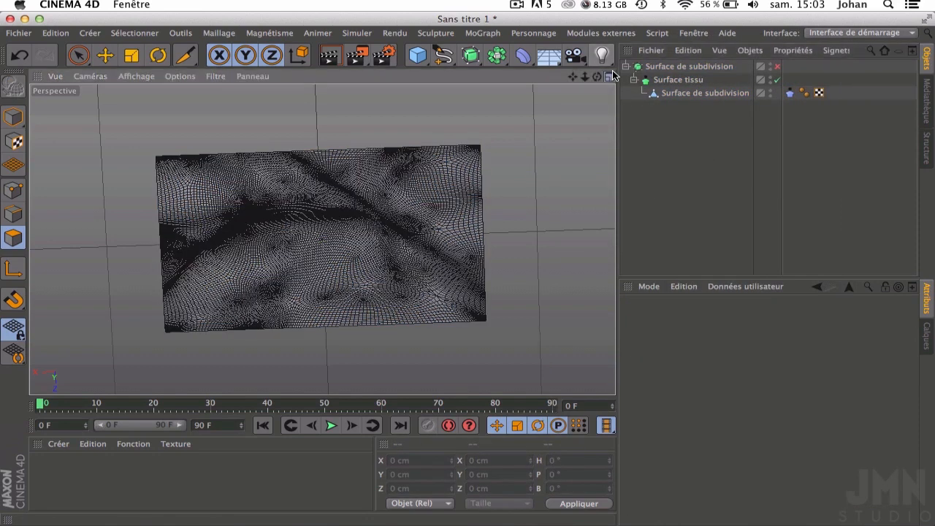
# Step: Play the cloth simulation in the perspective view to check how the mesh falls, and return to frame 0
pyautogui.click(610, 76)
pyautogui.click(610, 76)
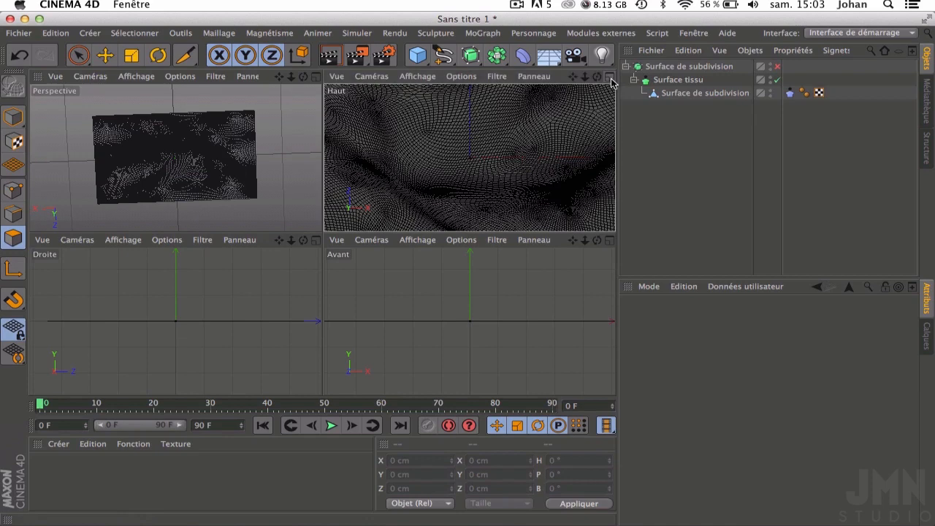
pyautogui.click(610, 76)
pyautogui.click(315, 77)
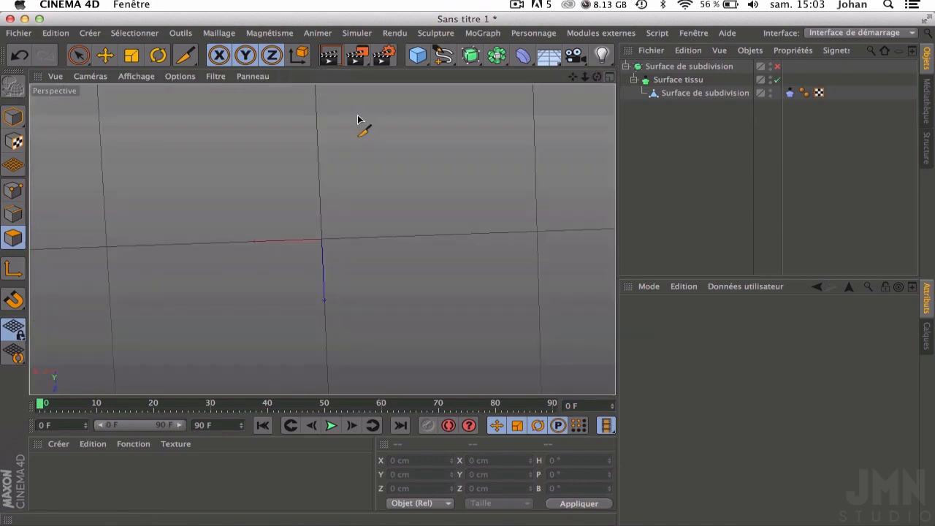
pyautogui.moveTo(596, 78); pyautogui.dragTo(208, 486)
pyautogui.click(331, 425)
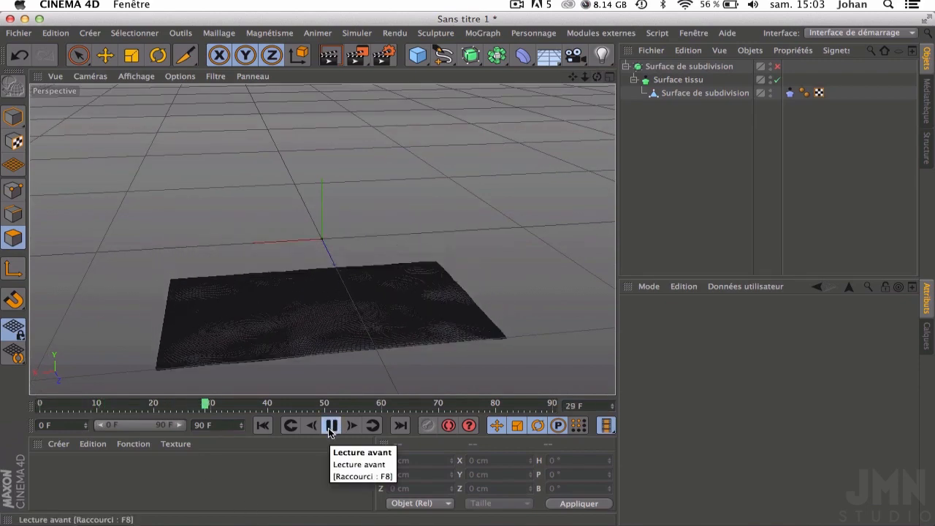
pyautogui.click(331, 426)
pyautogui.moveTo(598, 77)
pyautogui.mouseDown()
pyautogui.moveTo(573, 77)
pyautogui.moveTo(599, 82)
pyautogui.mouseUp()
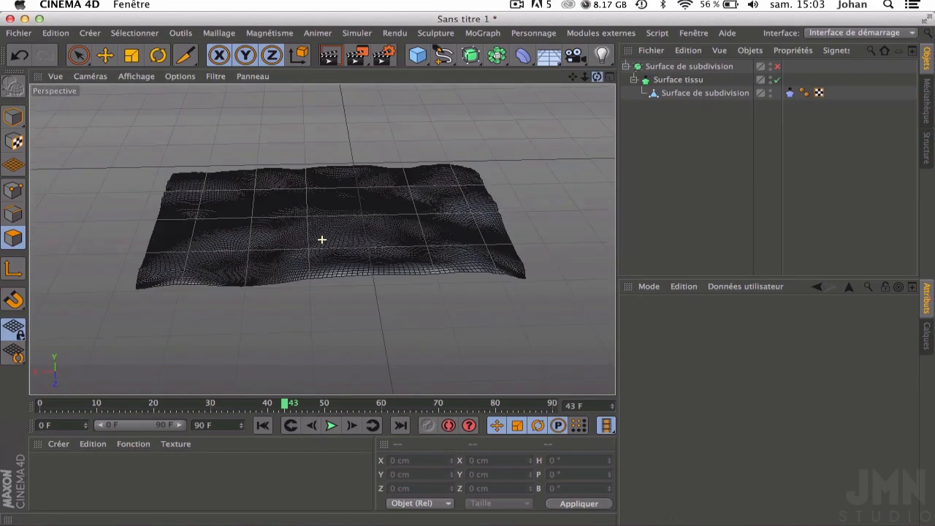
pyautogui.click(262, 425)
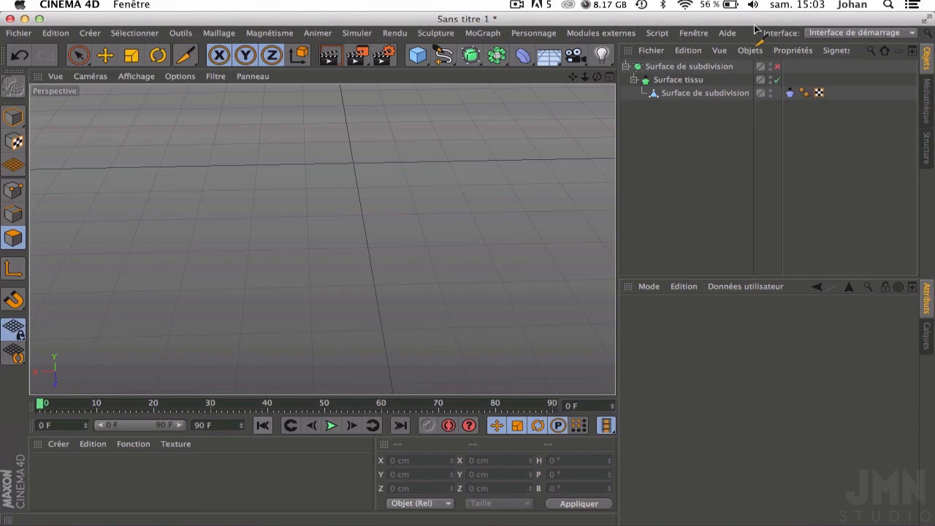
# Step: In the top view, select the mesh's points along all four outer edges with the rectangle selection in point mode
pyautogui.moveTo(585, 77); pyautogui.dragTo(549, 201)
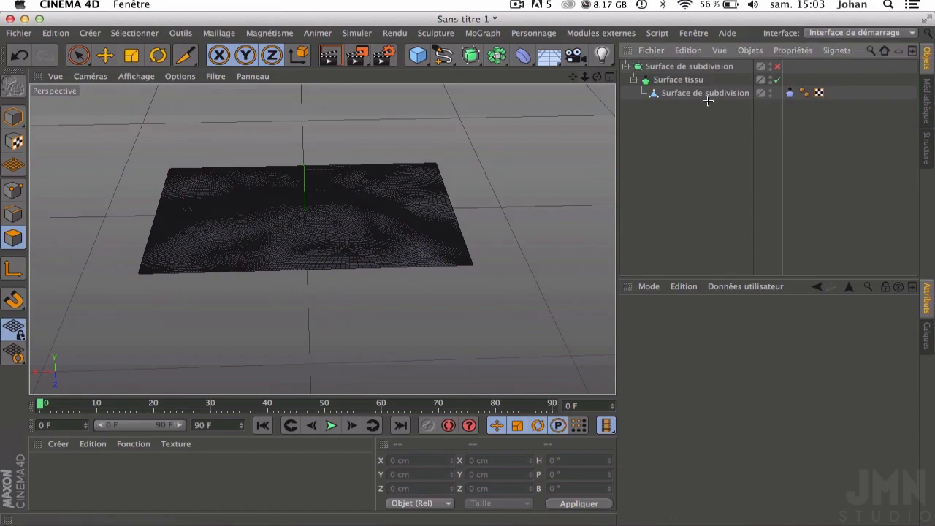
pyautogui.click(607, 76)
pyautogui.click(610, 76)
pyautogui.moveTo(587, 76); pyautogui.dragTo(581, 80)
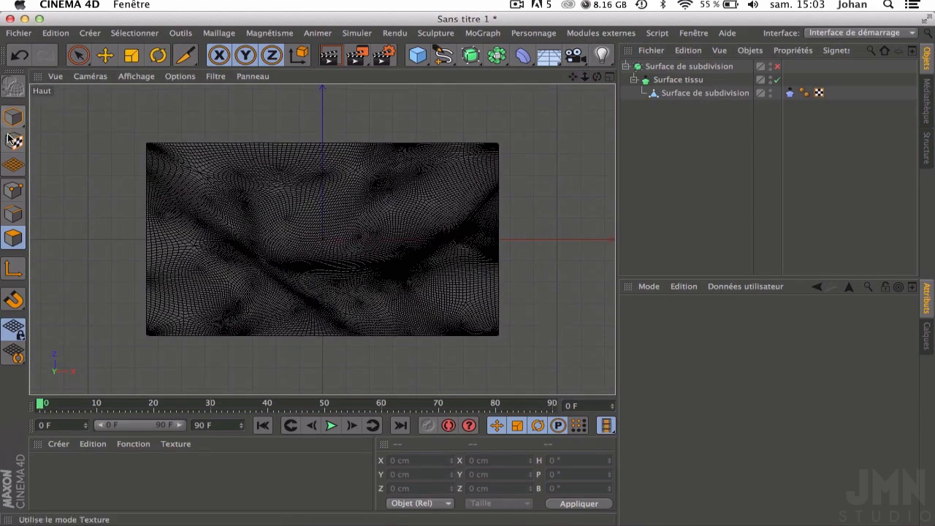
pyautogui.click(15, 192)
pyautogui.moveTo(78, 55); pyautogui.dragTo(151, 367)
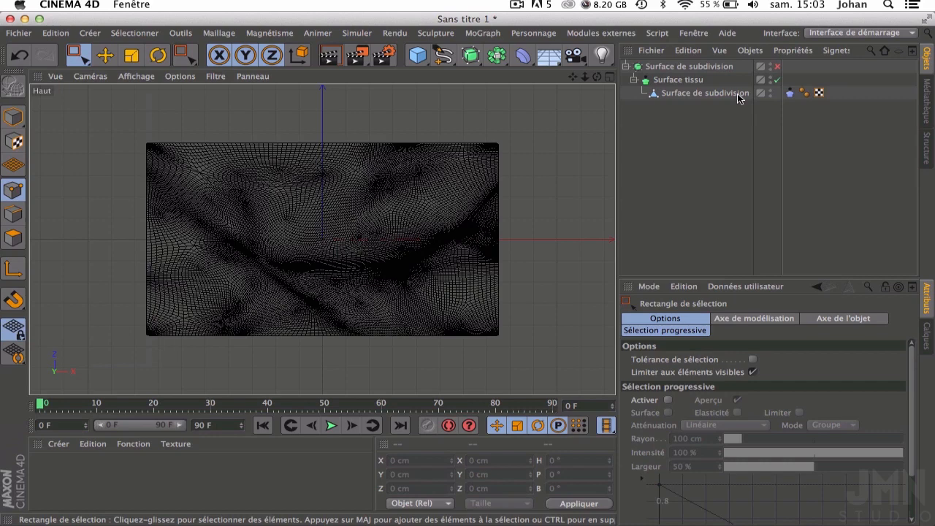
pyautogui.click(705, 93)
pyautogui.moveTo(71, 103); pyautogui.dragTo(147, 378)
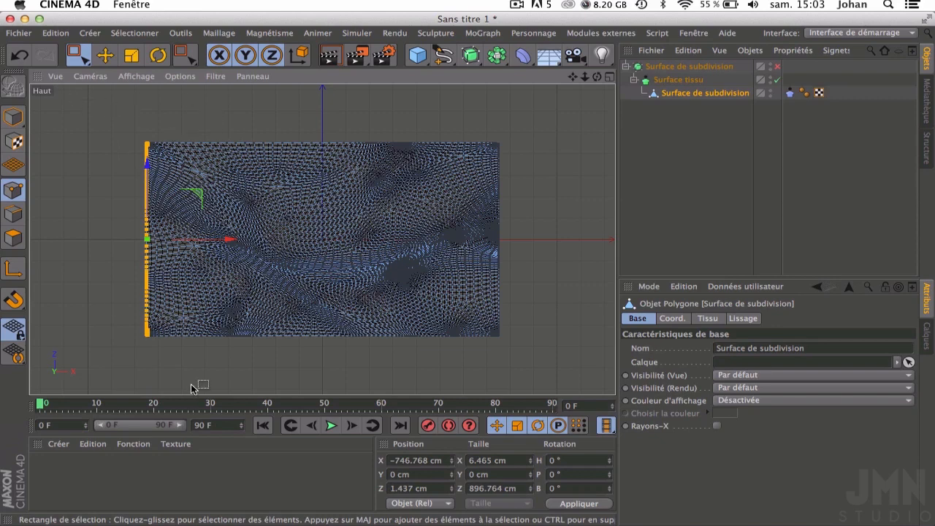
pyautogui.moveTo(85, 109); pyautogui.dragTo(635, 148)
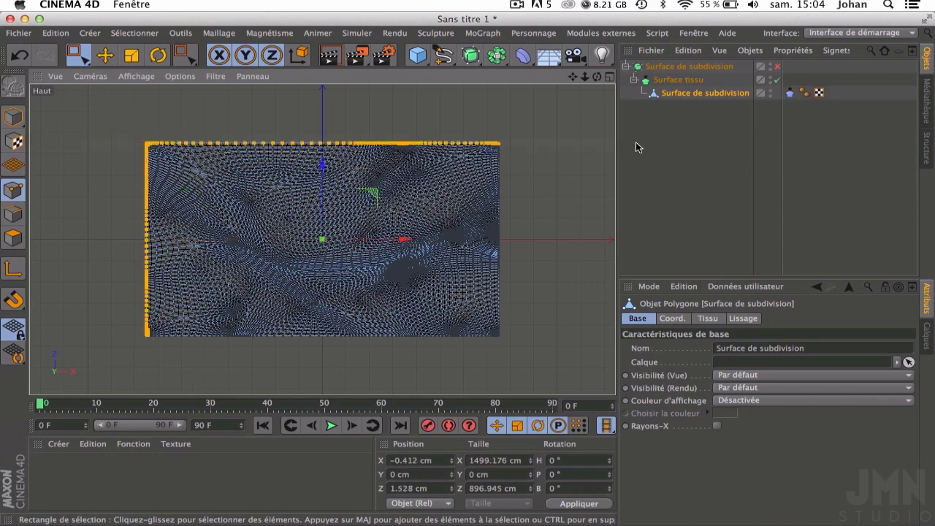
pyautogui.keyDown('shift'); pyautogui.moveTo(579, 108); pyautogui.dragTo(497, 394); pyautogui.keyUp('shift')
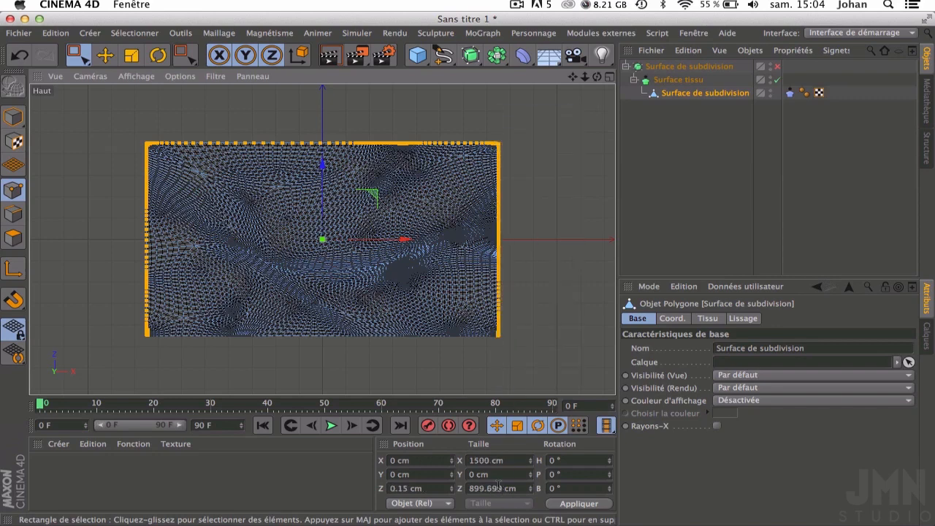
pyautogui.keyDown('shift'); pyautogui.moveTo(580, 336); pyautogui.dragTo(133, 338); pyautogui.keyUp('shift')
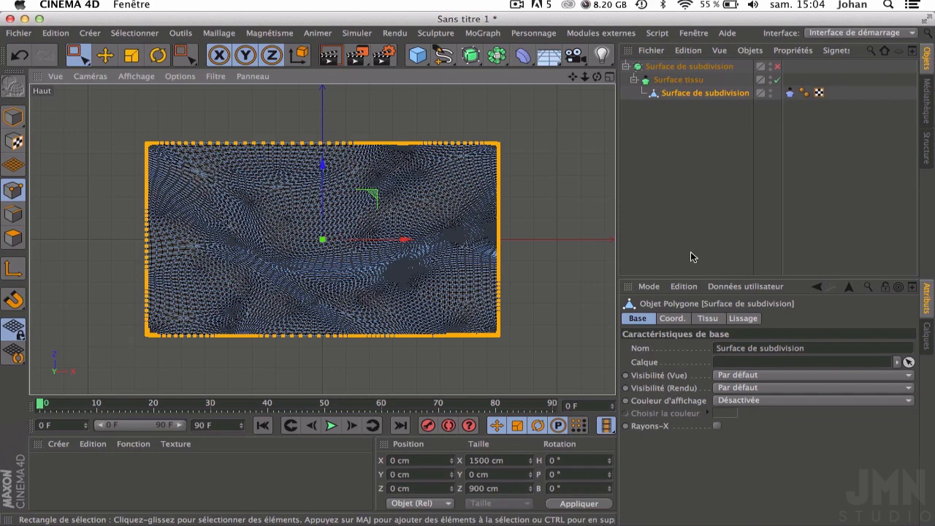
# Step: Define the selected border points as fixed points (Points fixes) in the Cloth tag's dressing settings
pyautogui.click(794, 92)
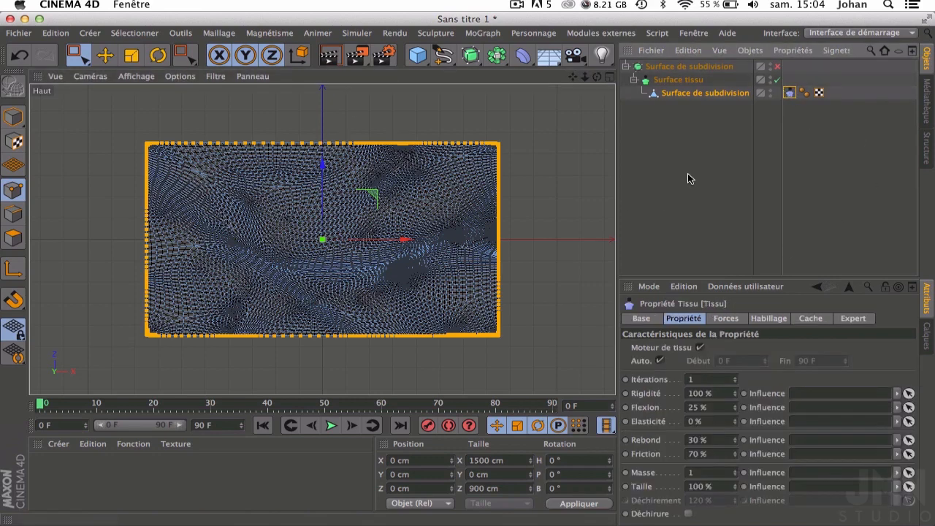
pyautogui.click(768, 317)
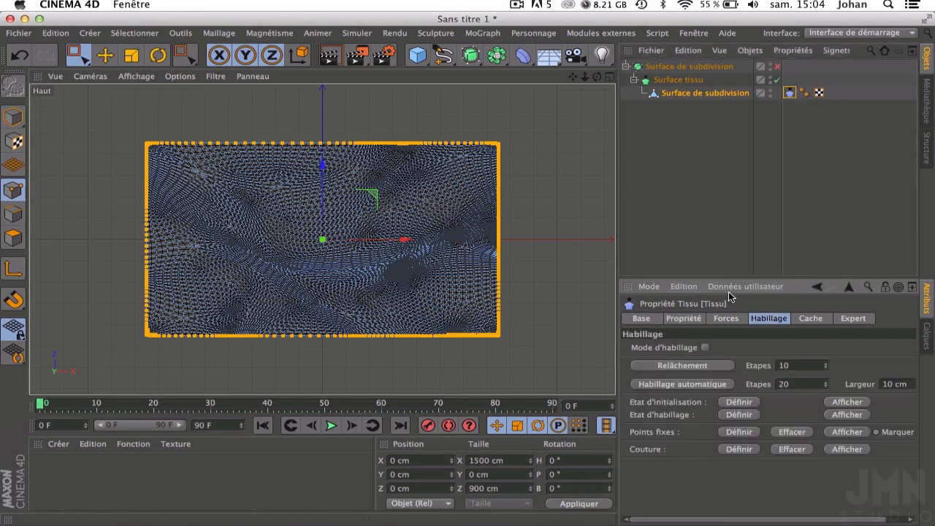
pyautogui.click(731, 431)
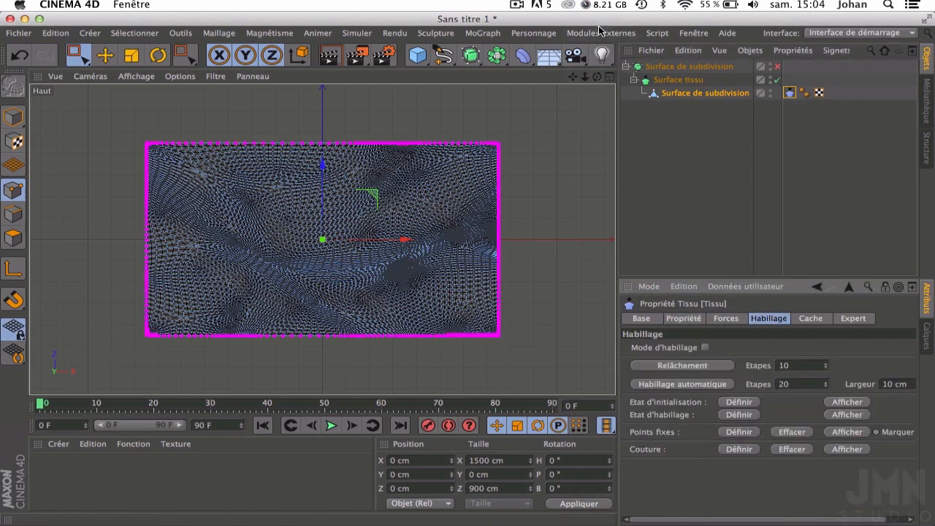
# Step: Replay the simulation from frame 0 in the perspective view to check how the cloth moves with its border fixed
pyautogui.click(609, 76)
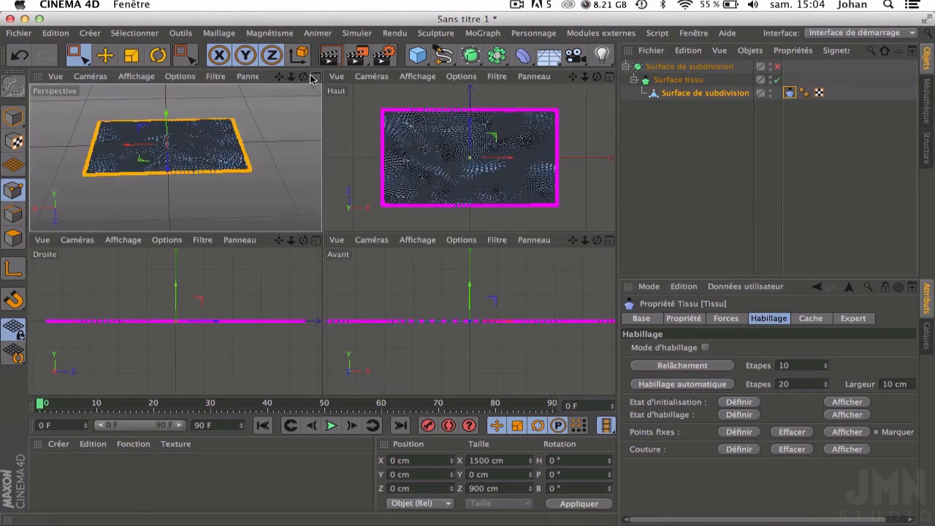
pyautogui.click(316, 76)
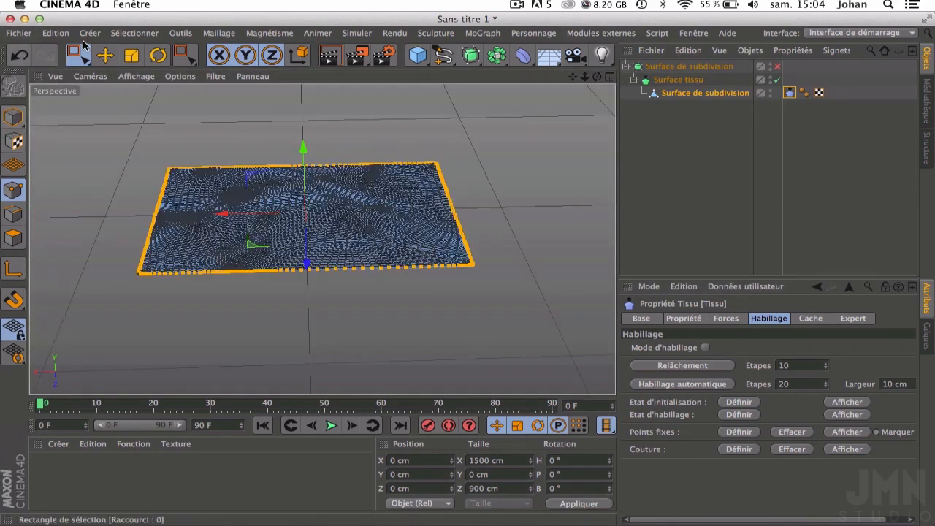
pyautogui.click(720, 114)
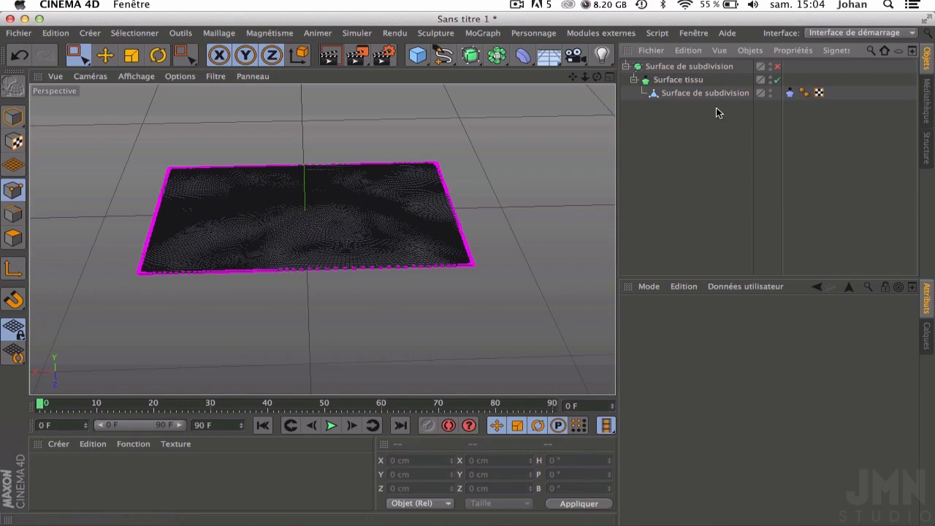
pyautogui.moveTo(596, 77); pyautogui.dragTo(581, 100)
pyautogui.click(333, 425)
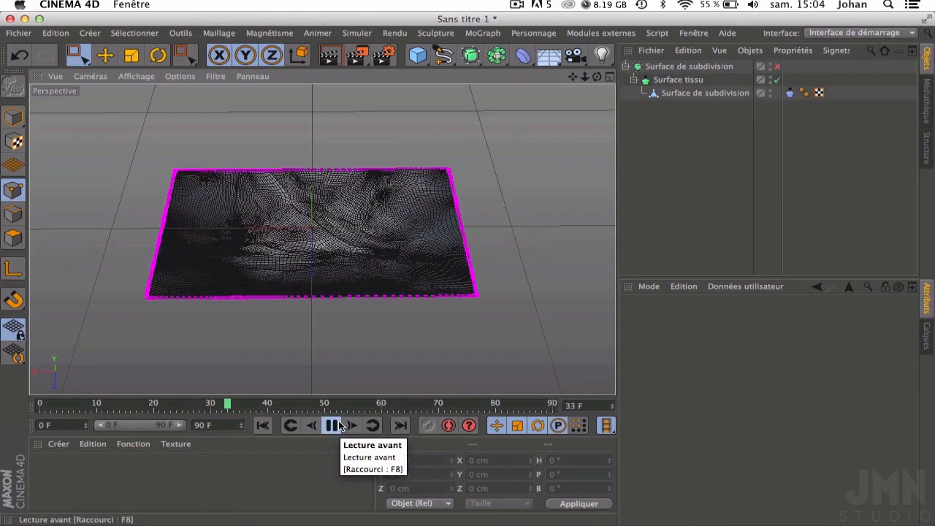
pyautogui.click(334, 425)
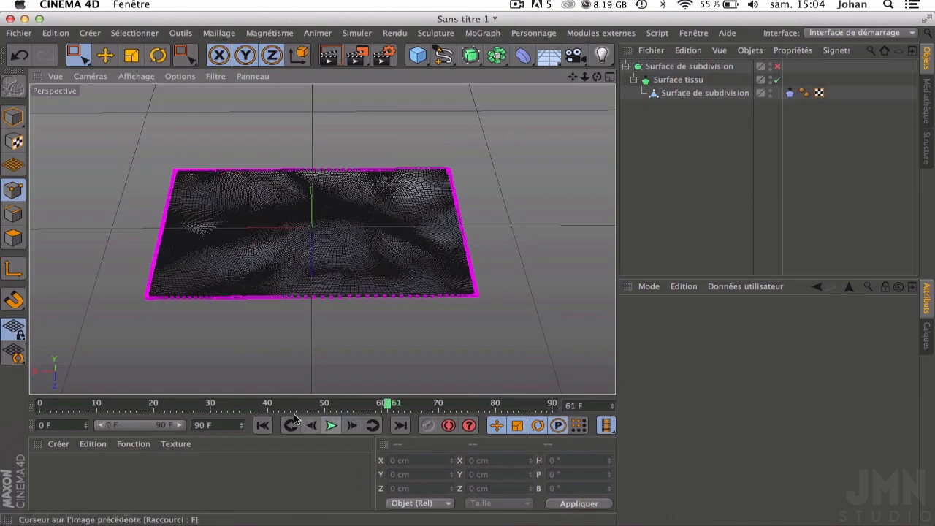
pyautogui.click(263, 425)
pyautogui.click(349, 425)
pyautogui.click(263, 425)
pyautogui.click(332, 426)
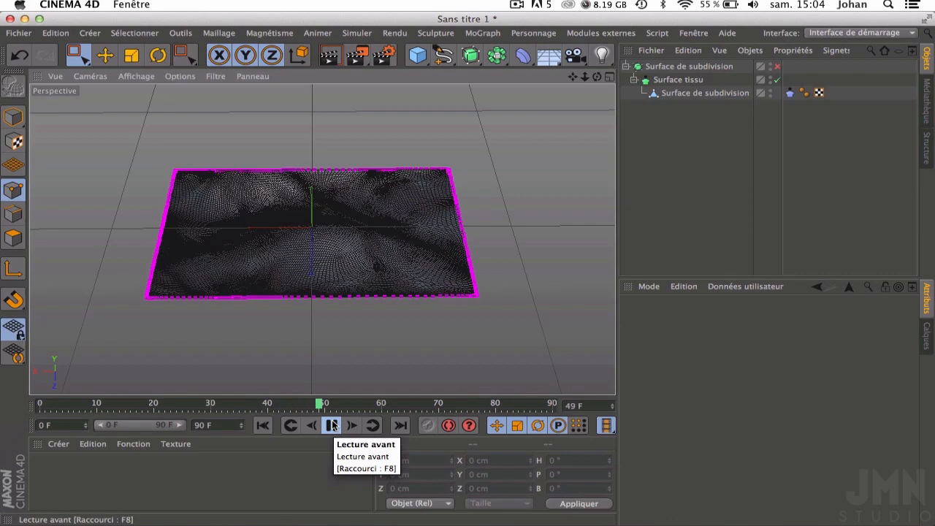
pyautogui.click(333, 425)
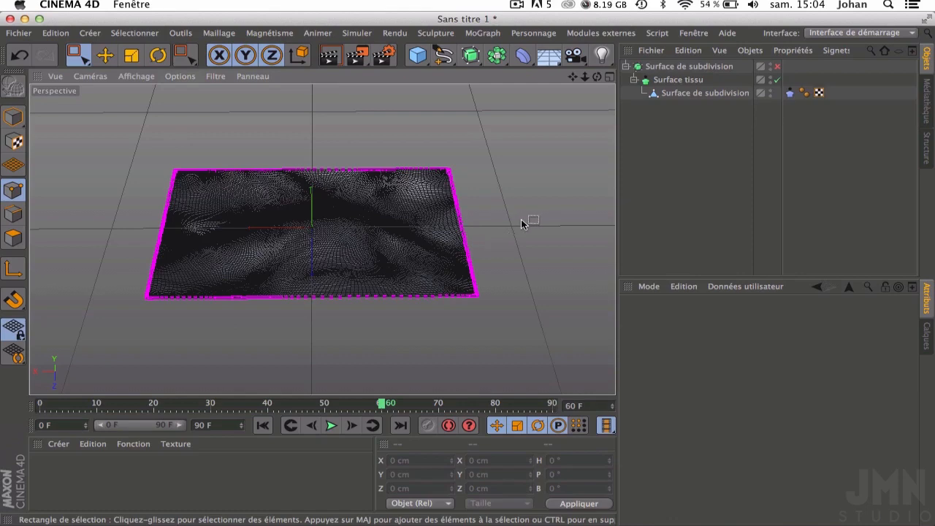
# Step: Set the Cloth tag's gravity force to -15
pyautogui.click(746, 92)
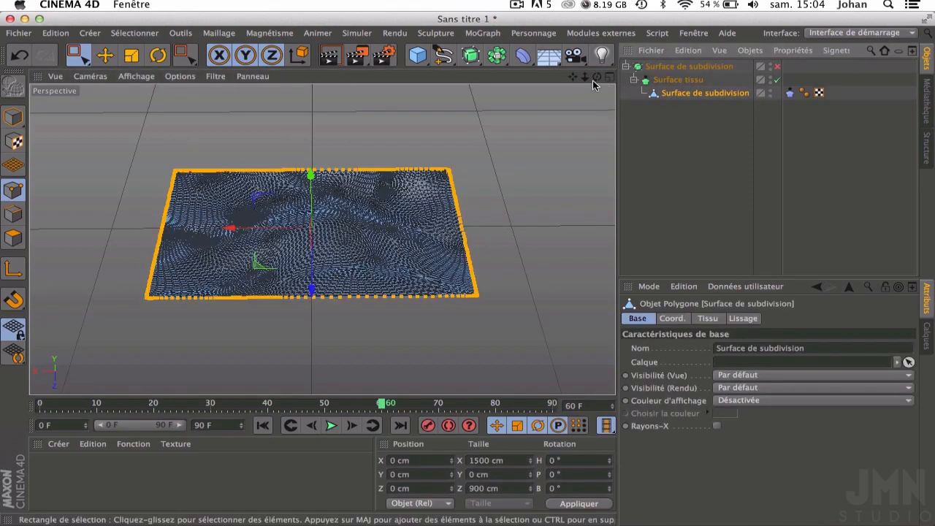
pyautogui.click(789, 93)
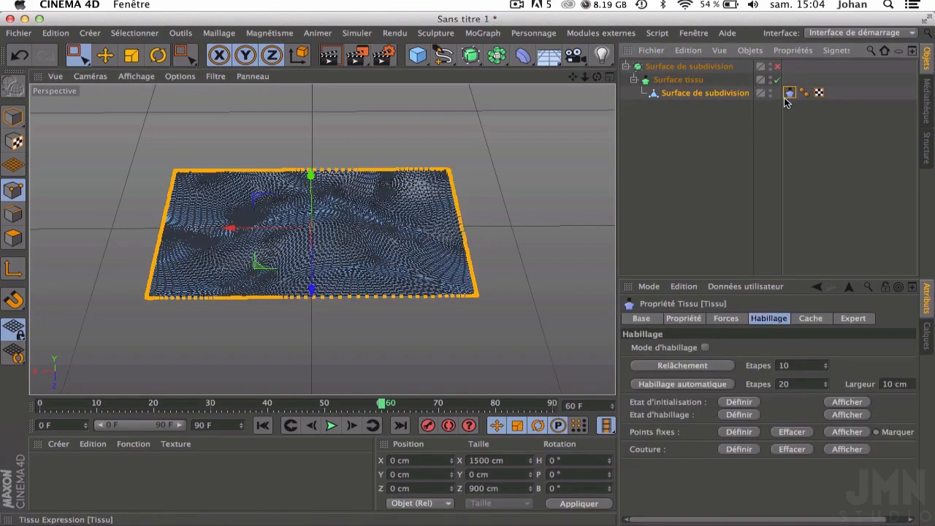
pyautogui.click(725, 318)
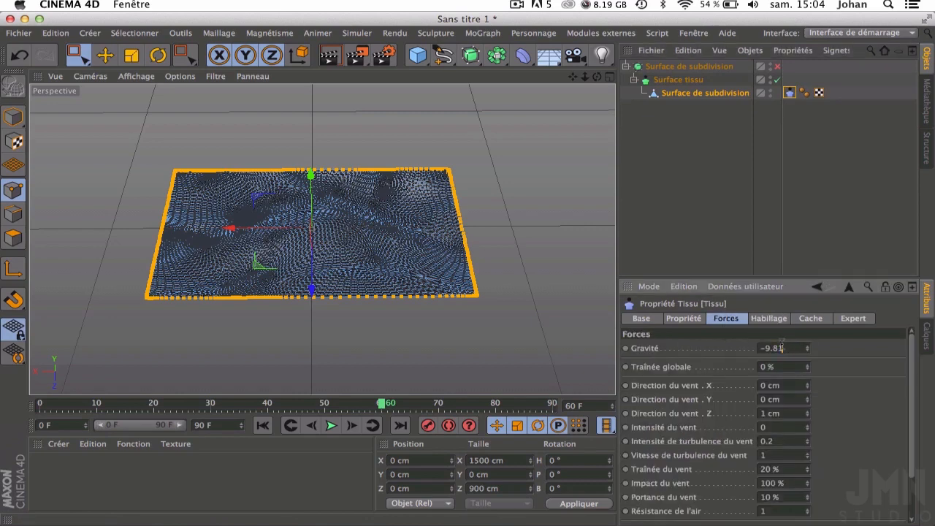
pyautogui.click(787, 348)
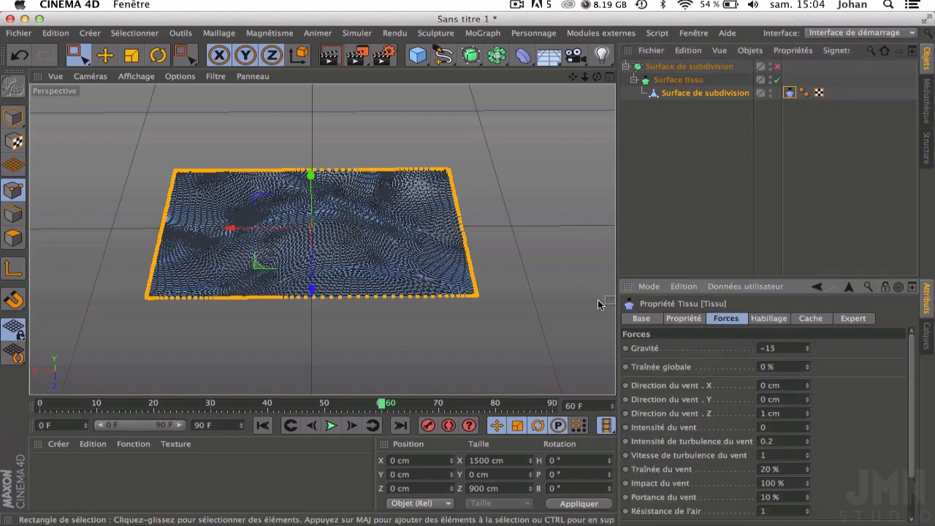
# Step: Set the Cloth tag's wind direction to Y 25 cm and Z 0 cm, wind intensity to 0.5 and air resistance to 5
pyautogui.scroll(-3, 727, 387)
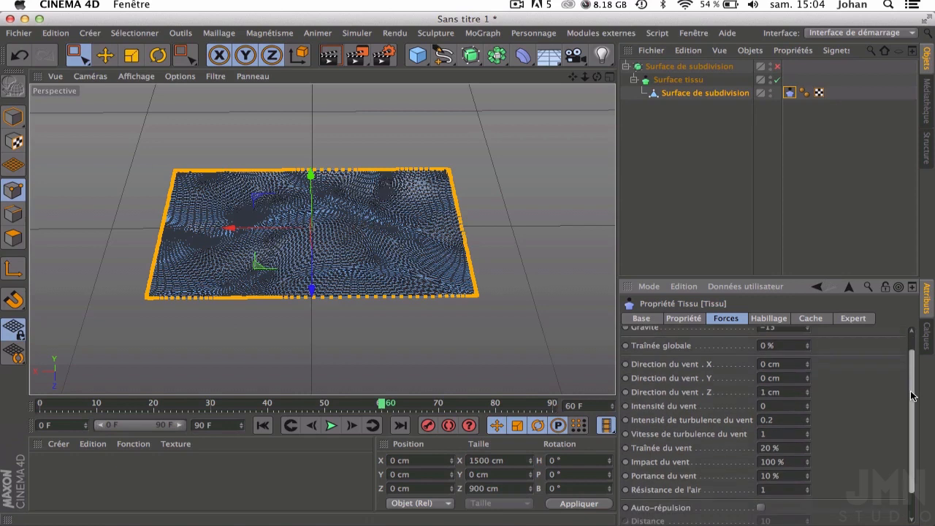
pyautogui.click(780, 379)
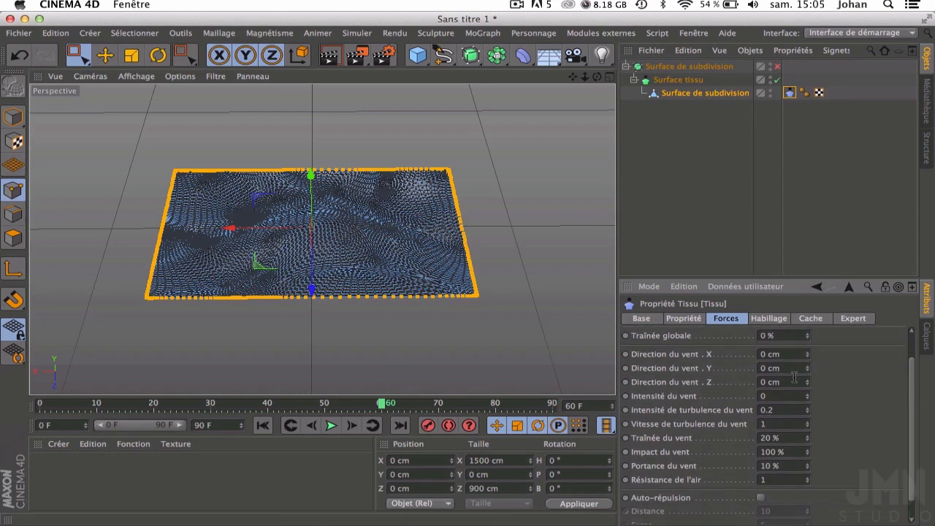
pyautogui.moveTo(787, 368); pyautogui.dragTo(379, 373)
pyautogui.scroll(-1, 905, 396)
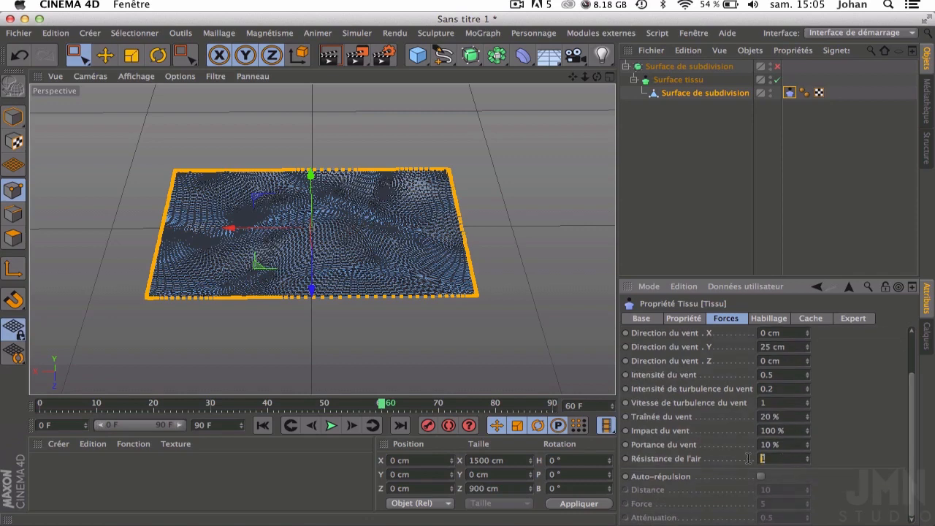
pyautogui.click(780, 457)
# Step: Replay the simulation from the start to check the effect of the new gravity and wind settings
pyautogui.click(263, 425)
pyautogui.click(332, 426)
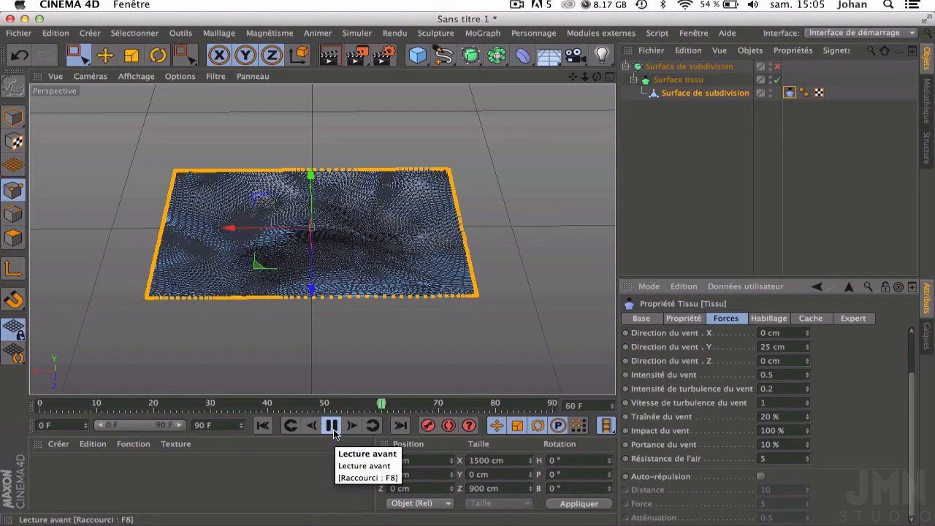
pyautogui.click(331, 426)
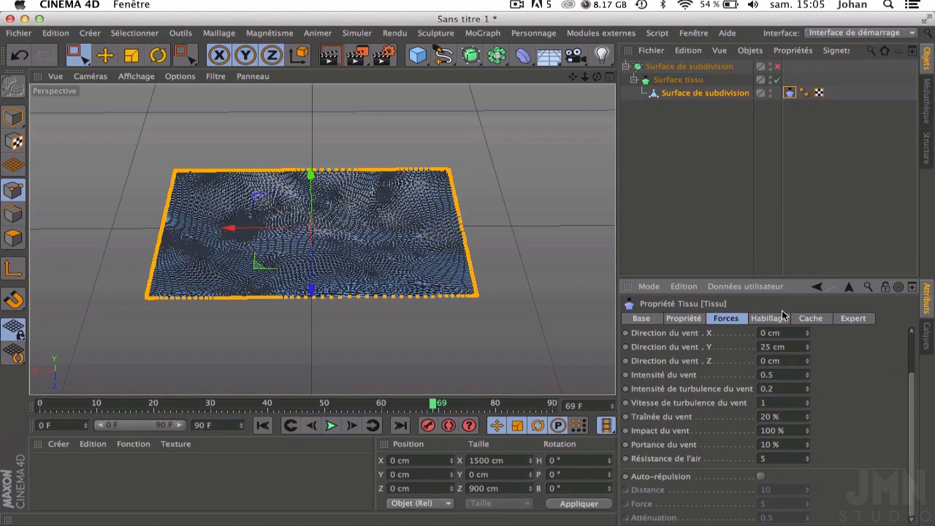
# Step: Show the Cloth tag's general properties and replay the simulation from frame 0 to review the untorn cloth's movement
pyautogui.click(683, 319)
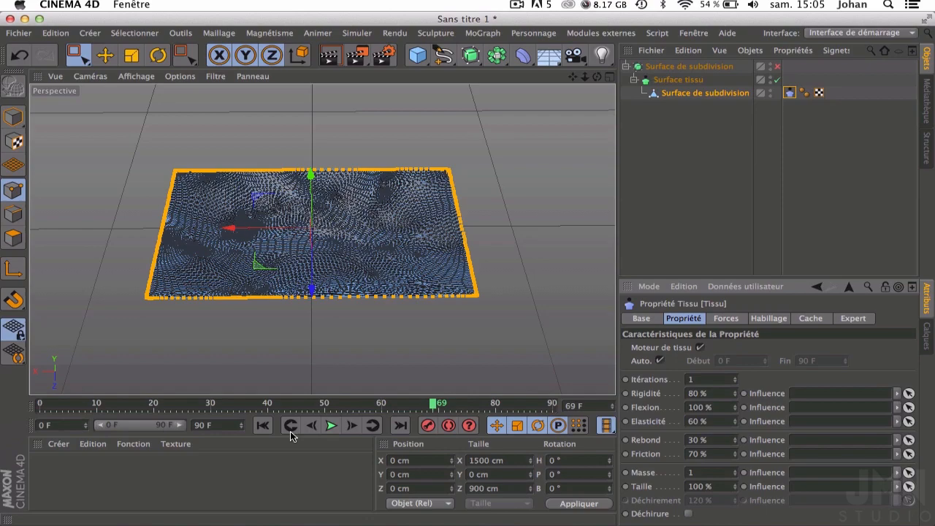
pyautogui.click(263, 425)
pyautogui.click(330, 425)
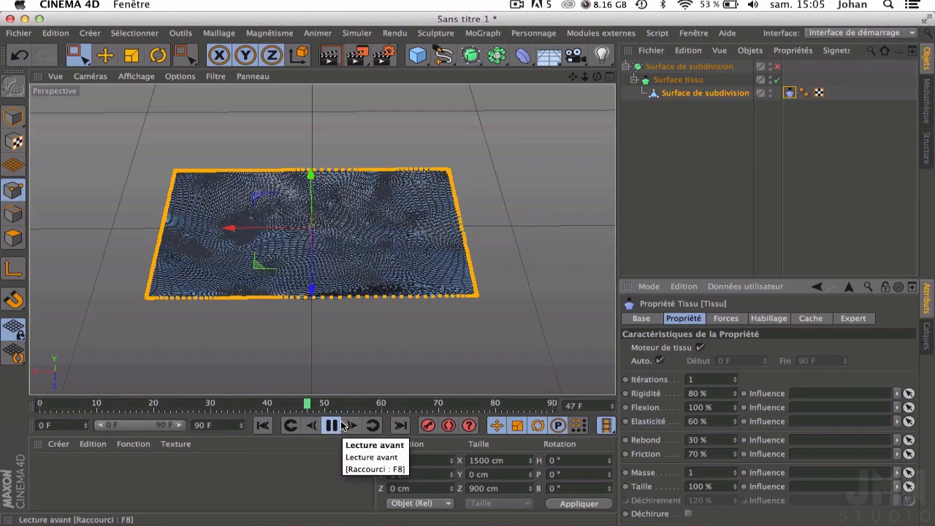
pyautogui.click(330, 425)
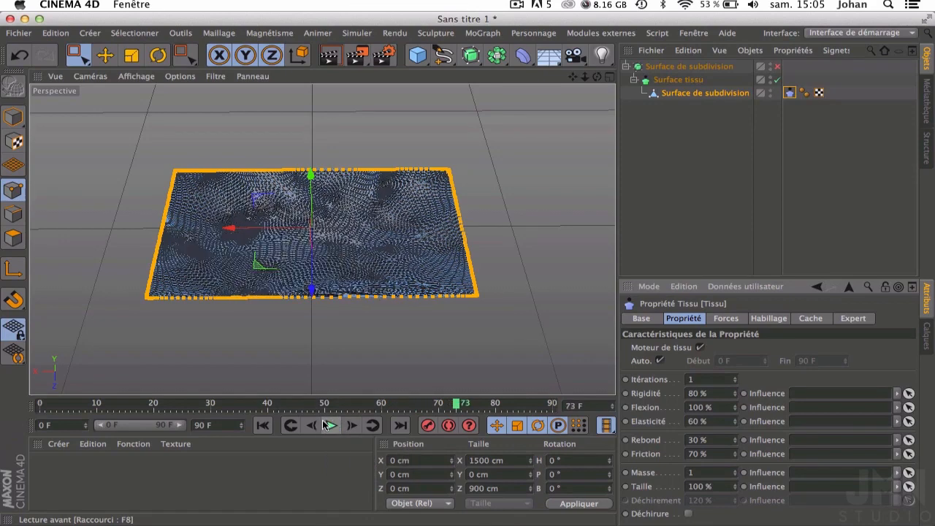
pyautogui.click(263, 425)
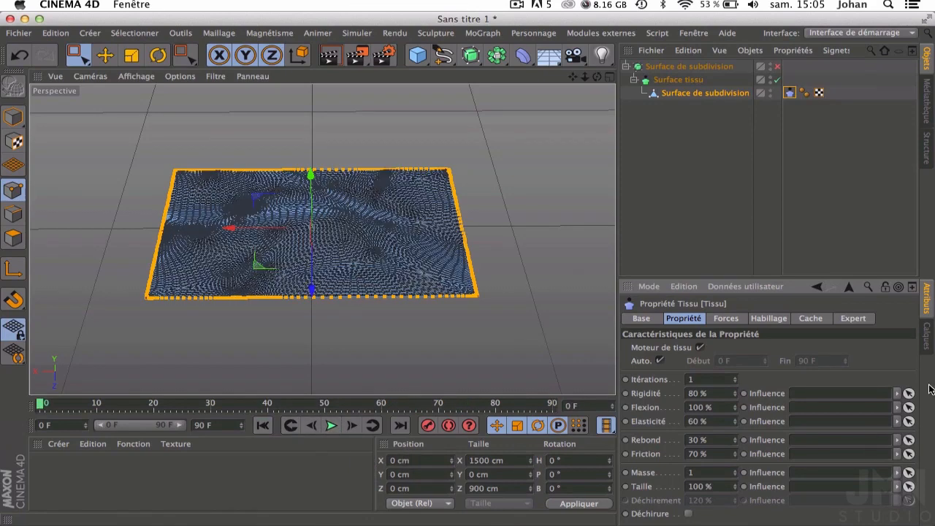
# Step: Enable tearing on the Cloth tag and replay the simulation from frame 0 to check how the cloth rips
pyautogui.click(689, 513)
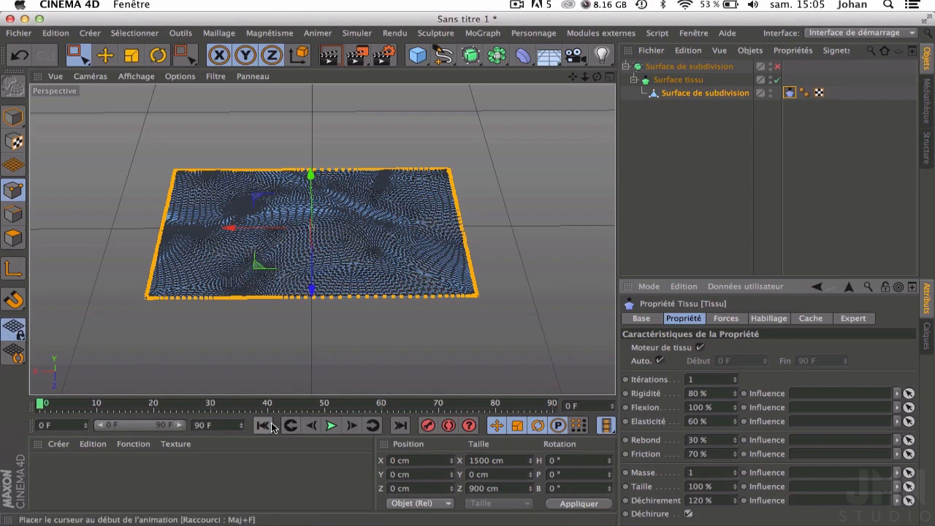
pyautogui.click(331, 425)
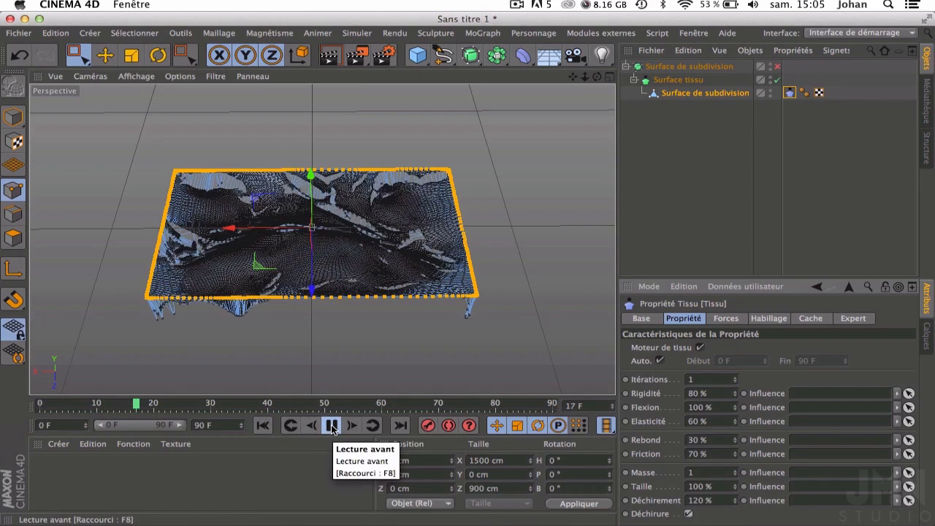
pyautogui.click(332, 426)
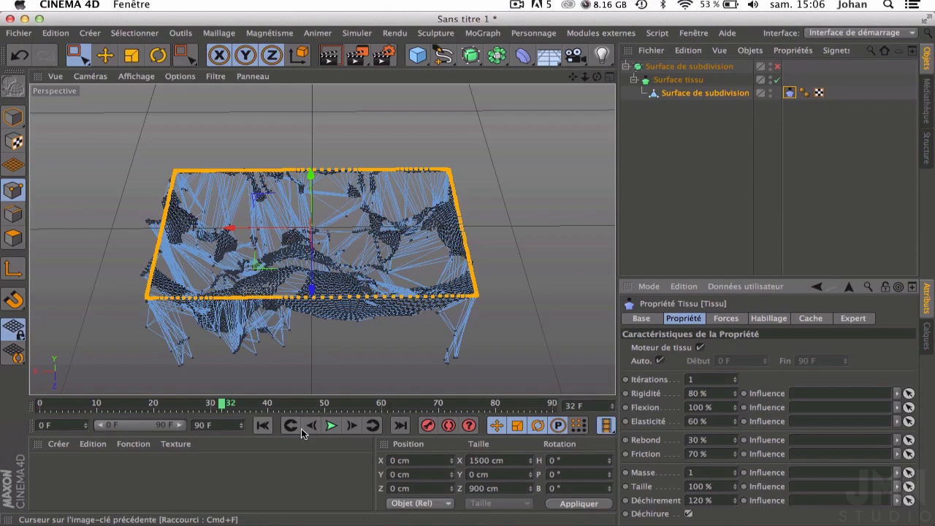
pyautogui.click(262, 425)
pyautogui.click(330, 425)
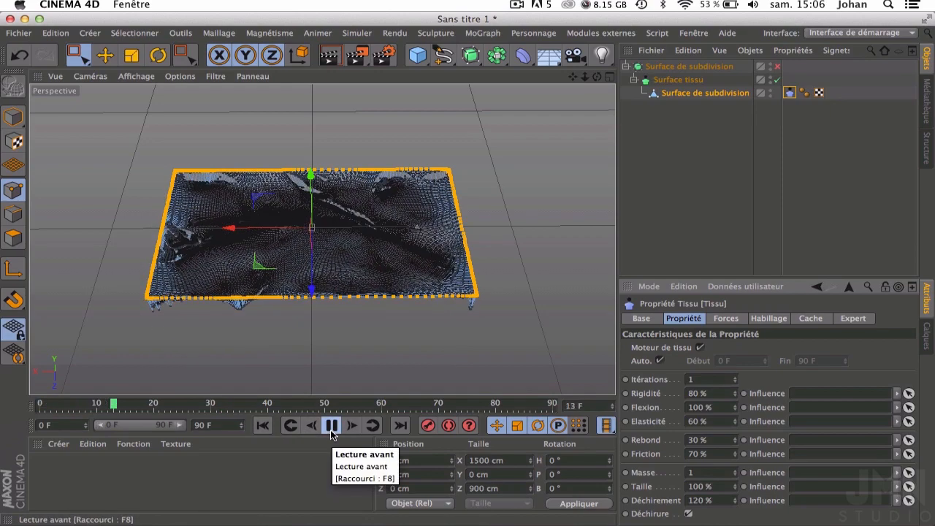
pyautogui.click(331, 426)
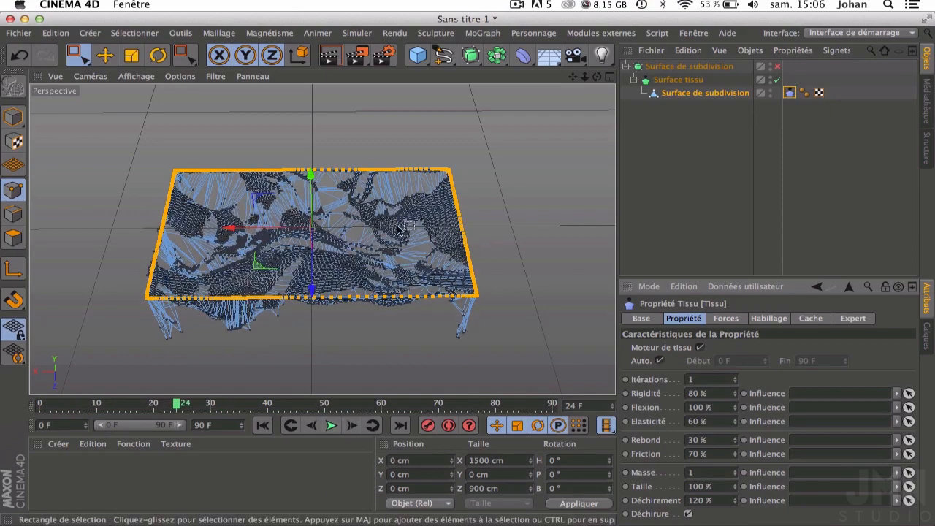
# Step: Set the Cloth tag's tear threshold to 200% and test the simulation from frame 0
pyautogui.click(262, 425)
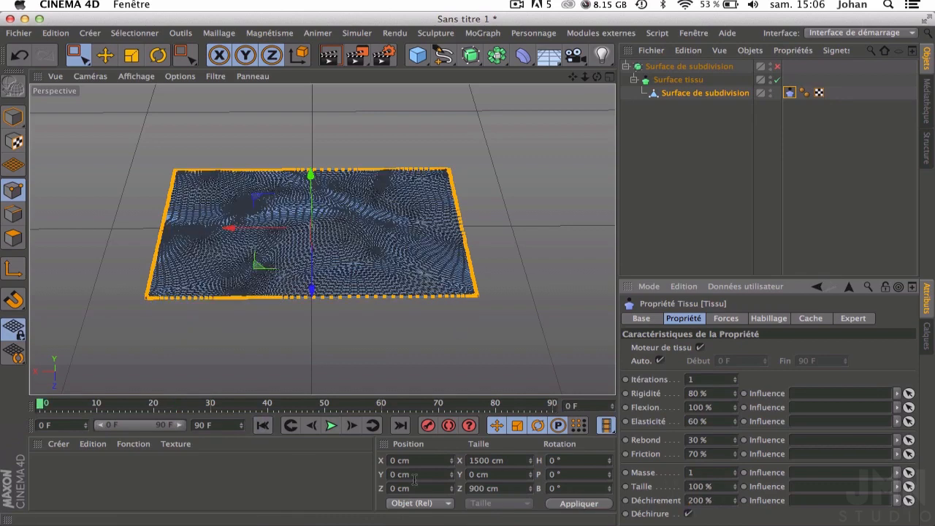
pyautogui.click(331, 426)
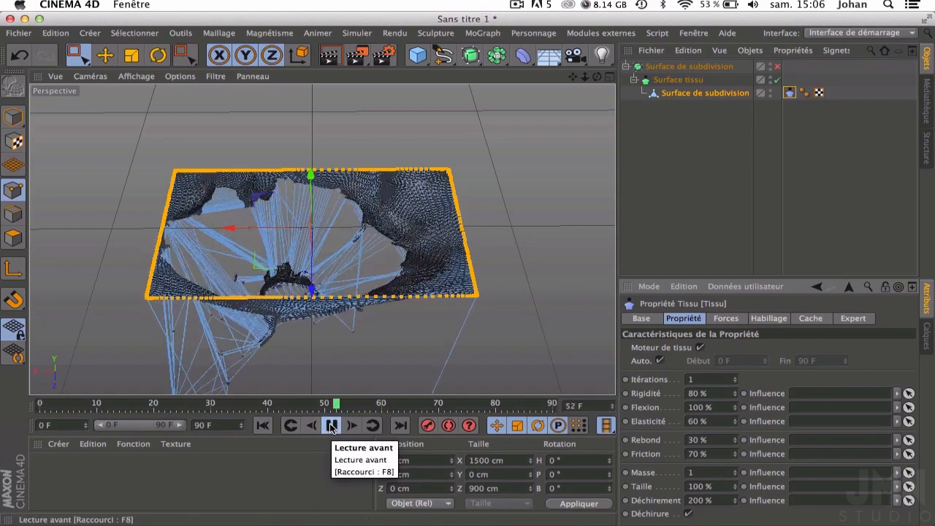
pyautogui.click(330, 426)
pyautogui.click(262, 425)
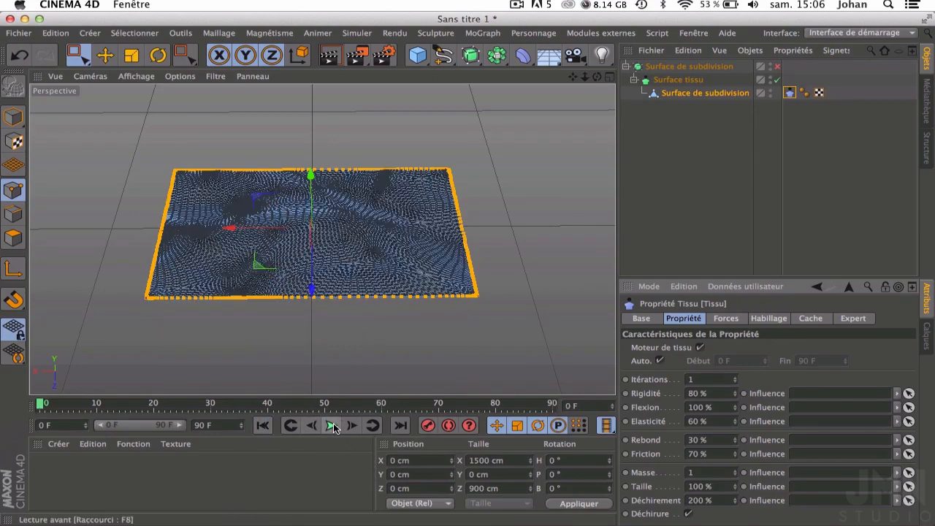
# Step: Replay the tearing simulation several times from frame 0 to examine when the holes open
pyautogui.click(331, 425)
pyautogui.rightClick(333, 427)
pyautogui.press('Escape')
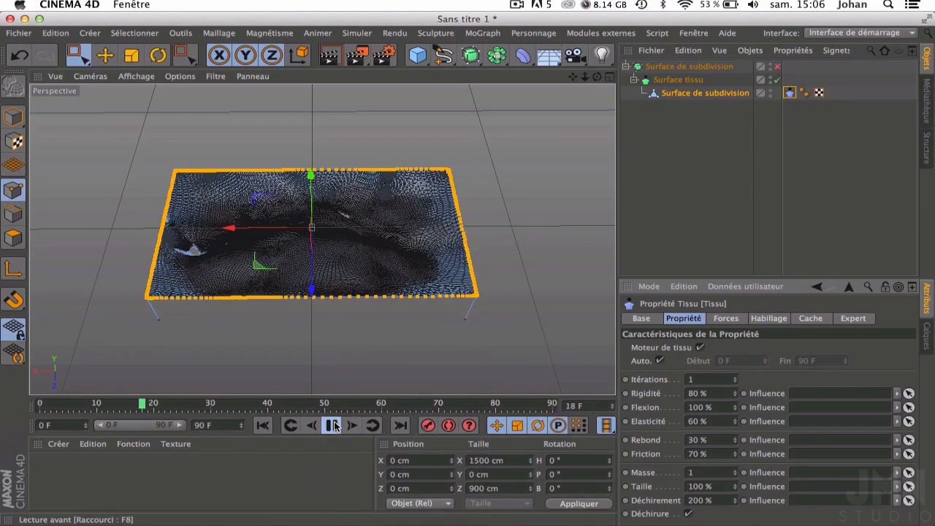
pyautogui.click(330, 426)
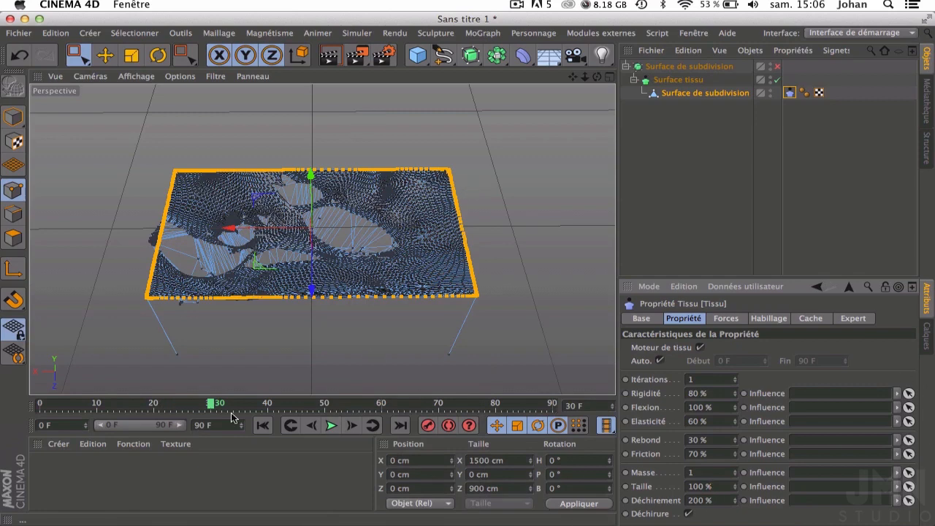
pyautogui.click(205, 407)
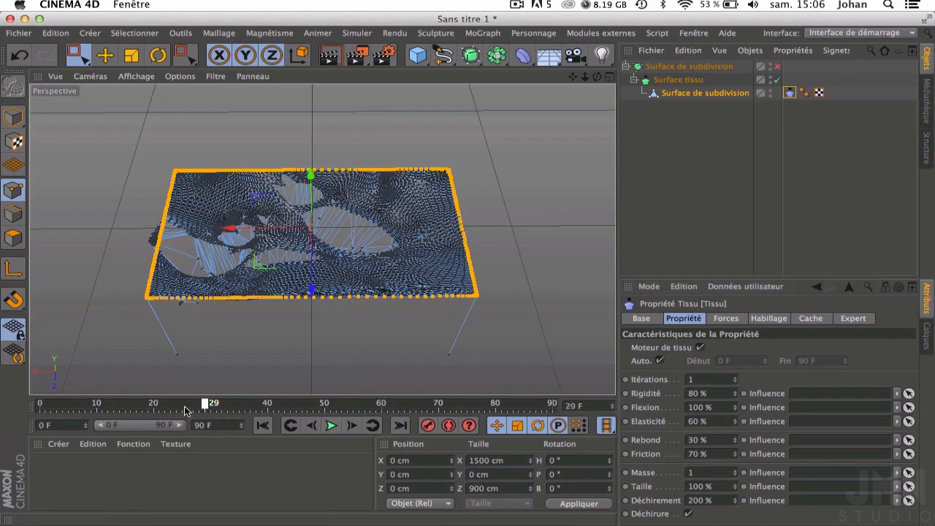
pyautogui.moveTo(76, 413); pyautogui.dragTo(39, 408)
pyautogui.click(331, 426)
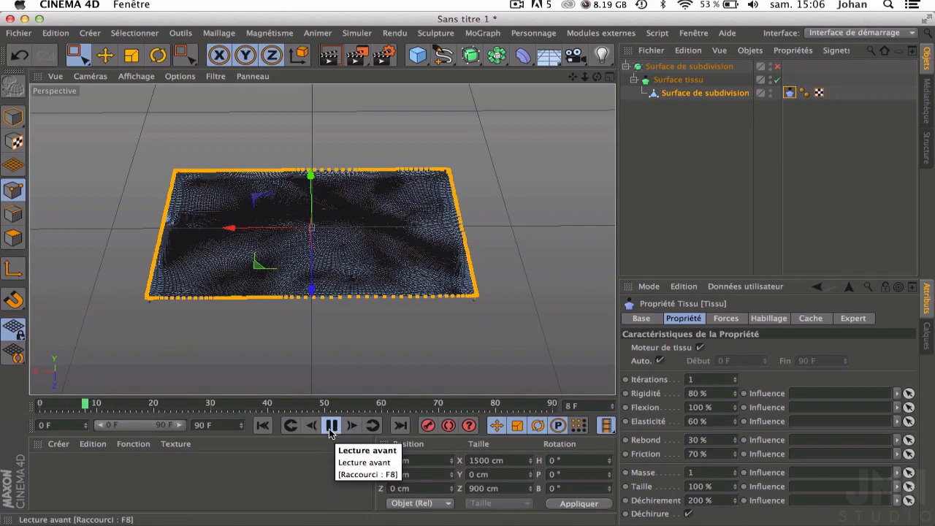
pyautogui.click(331, 426)
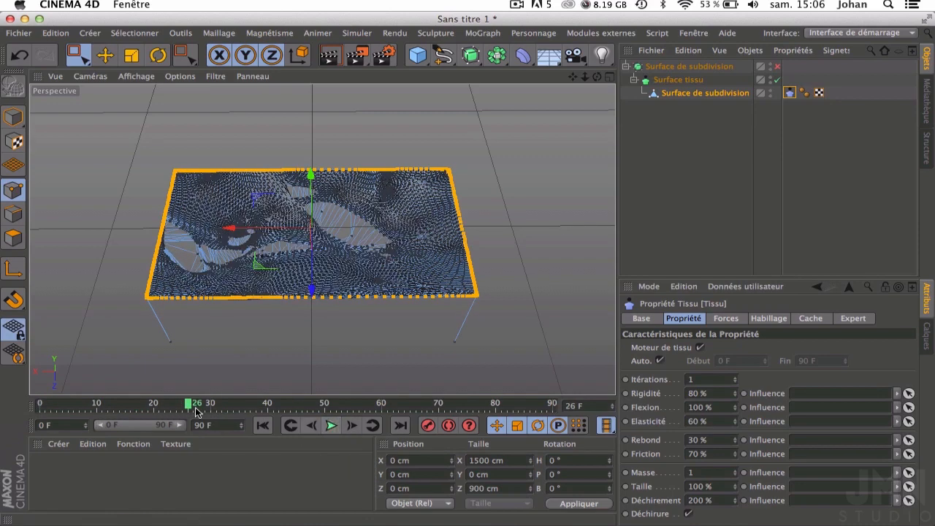
pyautogui.click(262, 425)
pyautogui.click(331, 426)
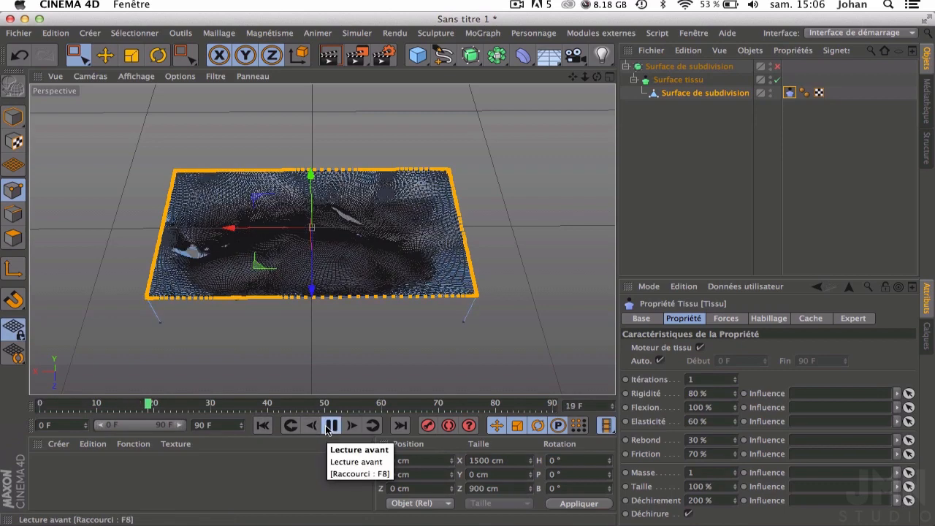
pyautogui.click(330, 426)
# Step: Animate the Cloth tag's size from 100% at frame 30 to 1% at frame 50 with keyframes
pyautogui.moveTo(194, 406); pyautogui.dragTo(211, 405)
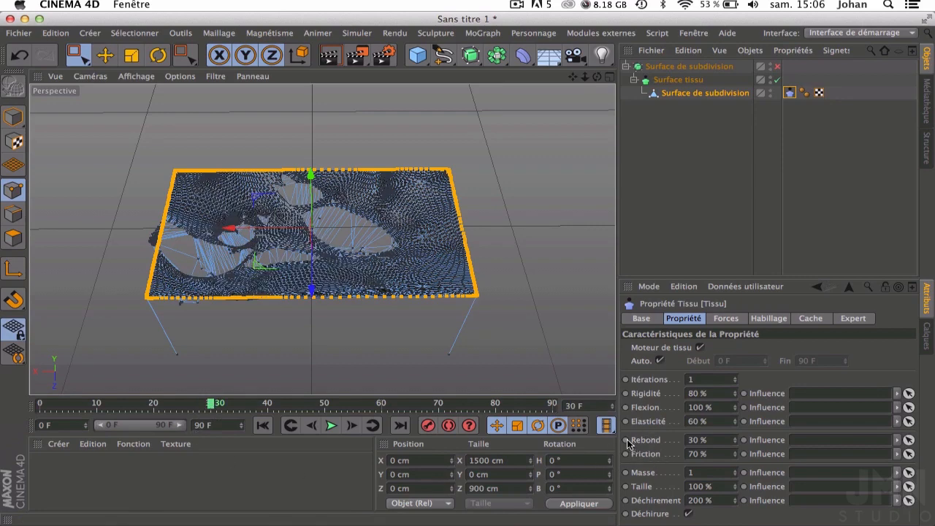
pyautogui.keyDown('ctrl'); pyautogui.click(626, 486); pyautogui.keyUp('ctrl')
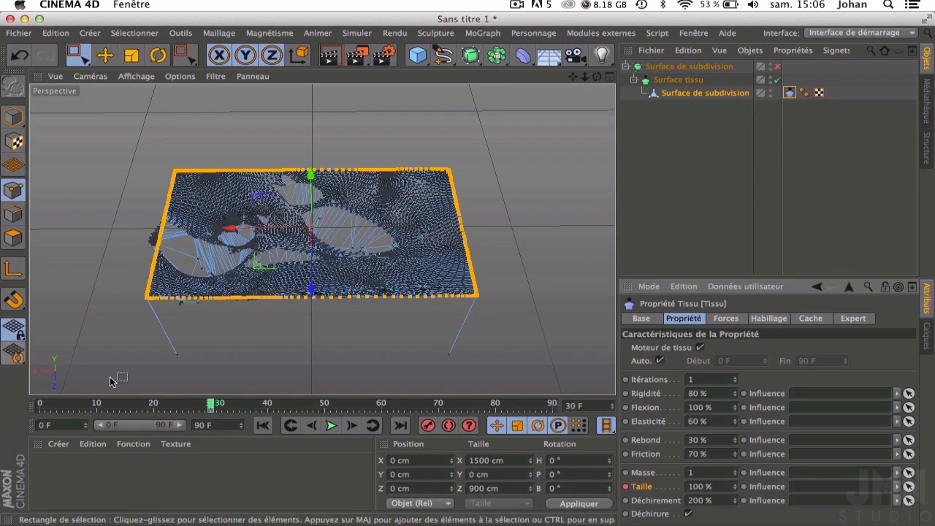
pyautogui.moveTo(211, 406)
pyautogui.mouseDown()
pyautogui.moveTo(342, 411)
pyautogui.moveTo(328, 411)
pyautogui.mouseUp()
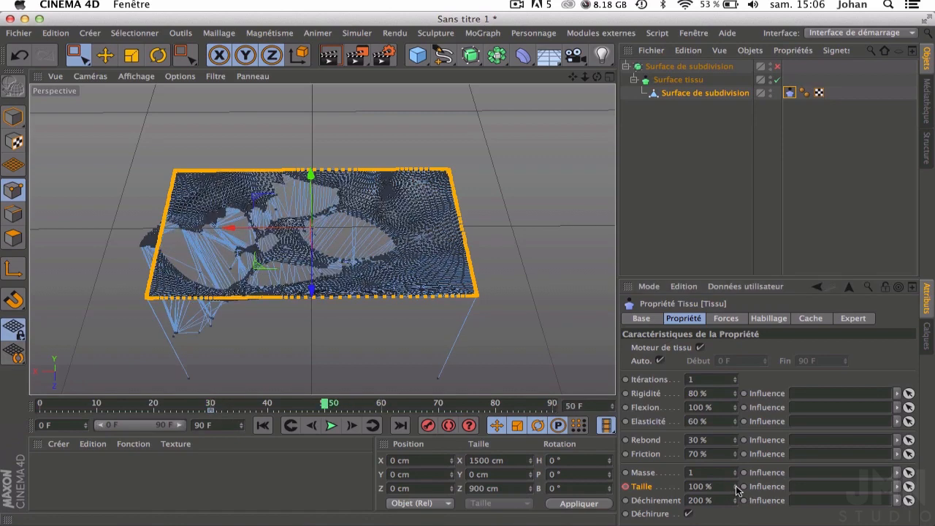
pyautogui.moveTo(736, 487); pyautogui.dragTo(734, 501)
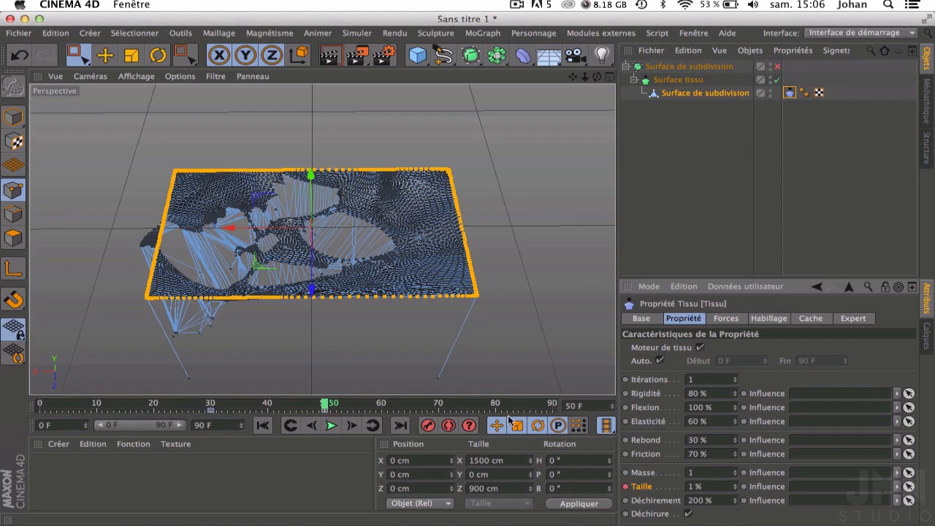
# Step: Replay the simulation from frame 0 in the perspective view to check the cloth's animated shrinking
pyautogui.click(262, 425)
pyautogui.rightClick(332, 429)
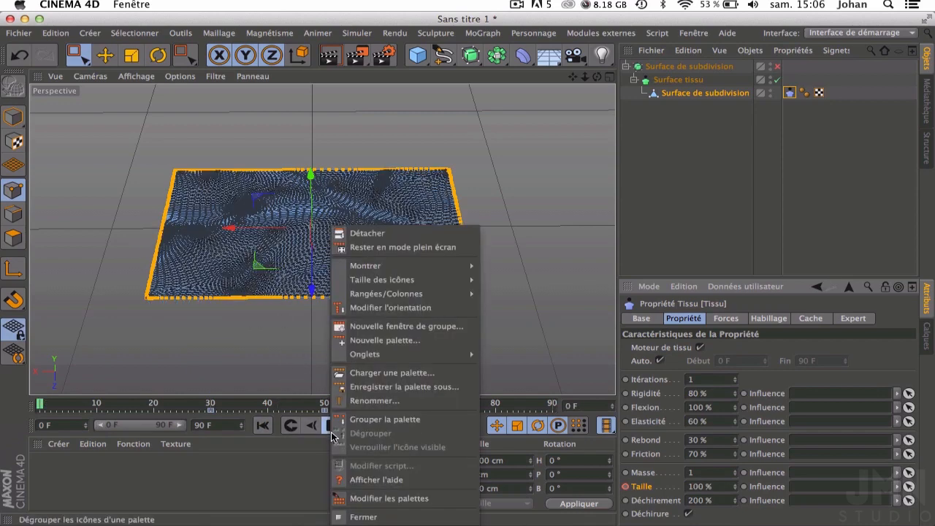
pyautogui.click(331, 426)
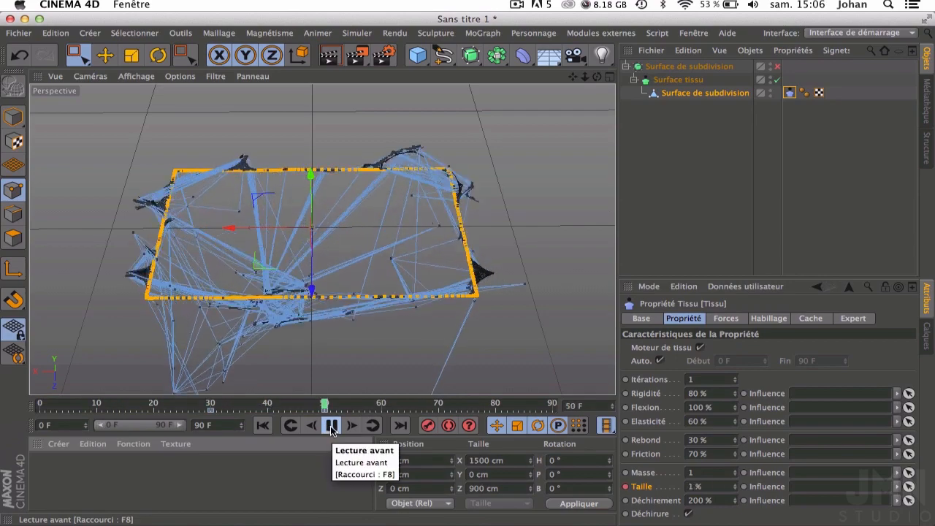
pyautogui.click(331, 427)
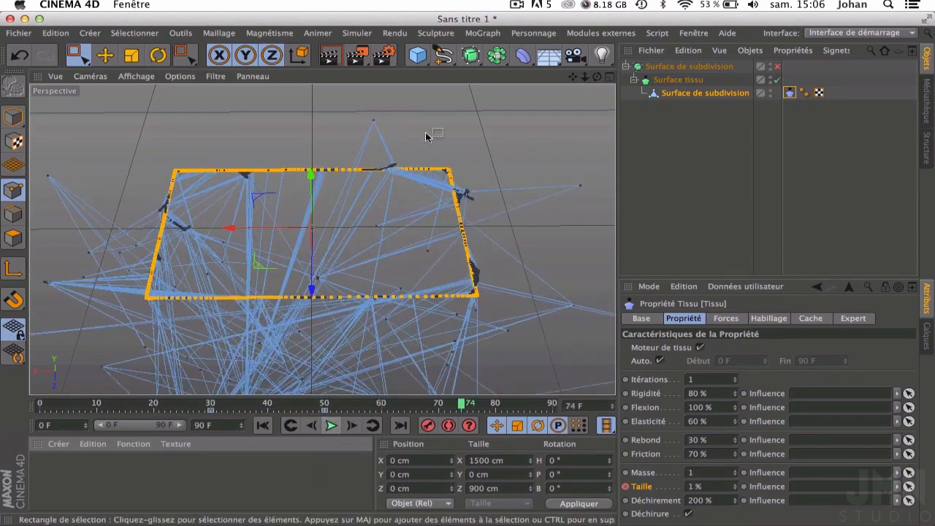
# Step: Maximize the top view at frame 0, display the cloth shaded without wireframe lines, and deselect the object
pyautogui.click(608, 76)
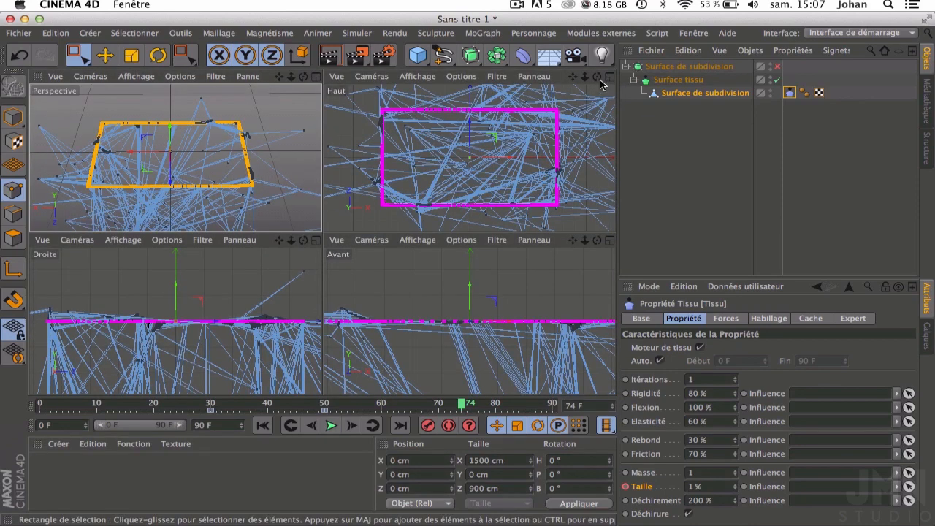
pyautogui.click(607, 77)
pyautogui.click(262, 425)
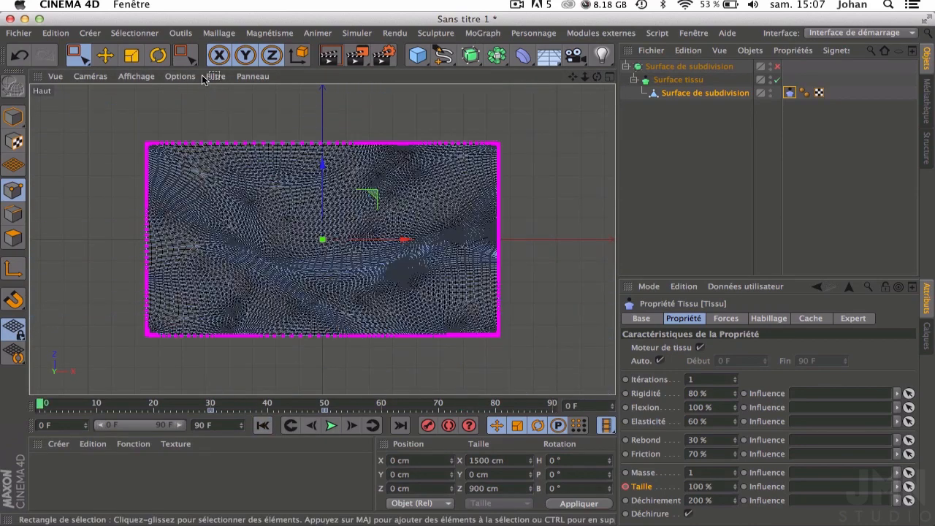
pyautogui.click(149, 77)
pyautogui.click(164, 97)
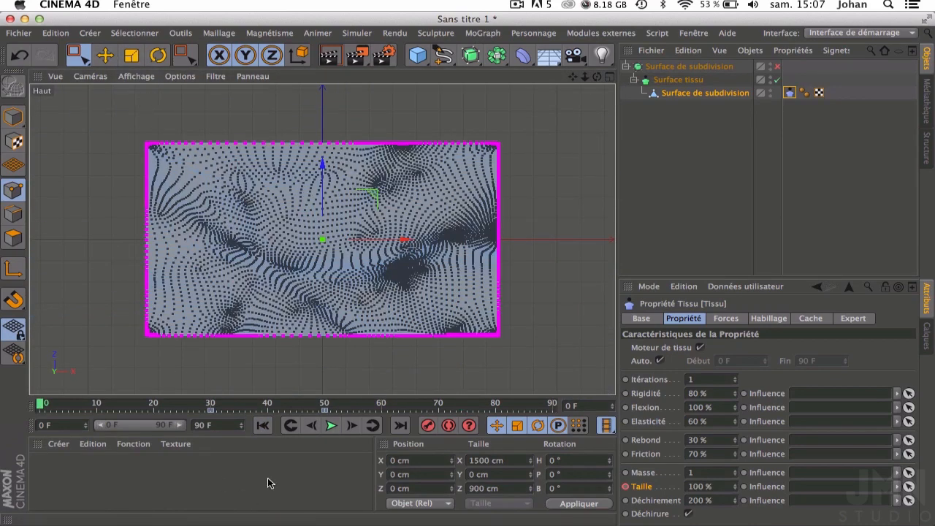
pyautogui.click(826, 146)
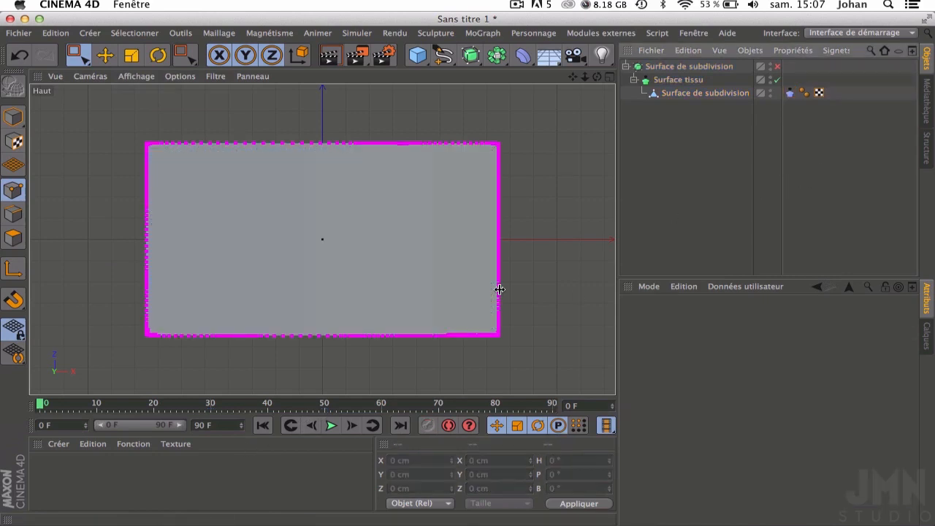
# Step: Replay the shaded simulation repeatedly from frame 0 in the top view to examine how the cloth tears open
pyautogui.click(329, 427)
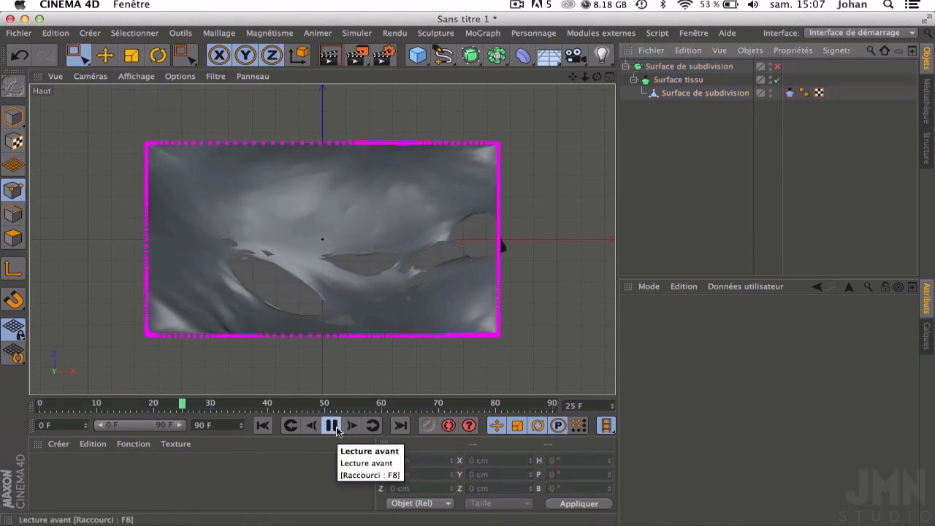
pyautogui.click(332, 426)
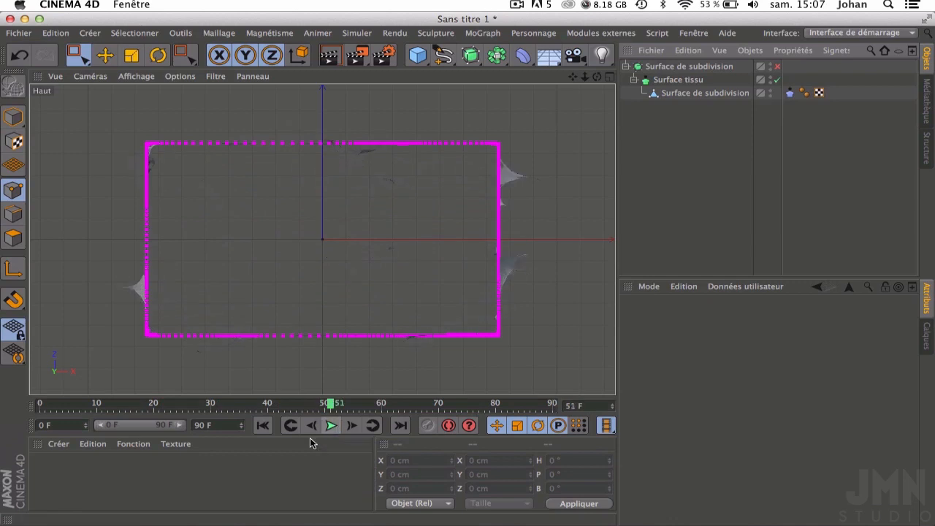
pyautogui.click(263, 425)
pyautogui.click(331, 425)
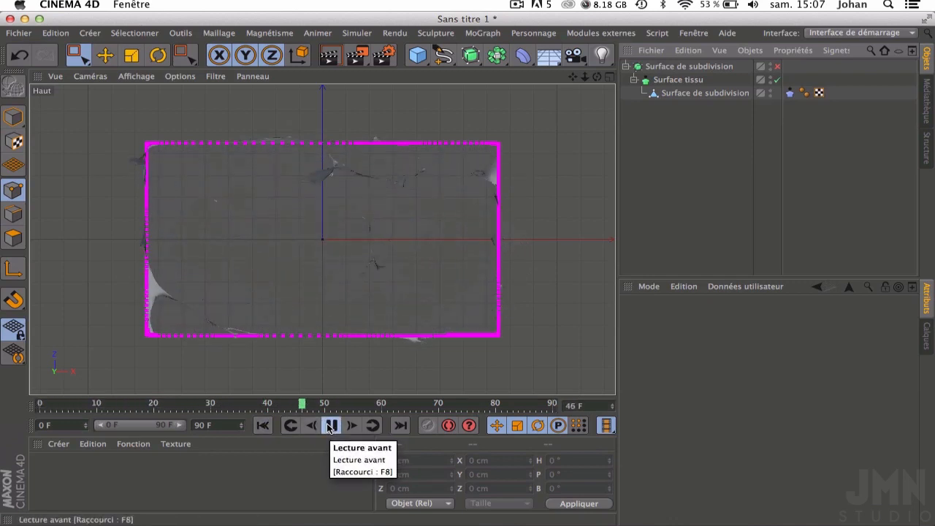
pyautogui.click(263, 425)
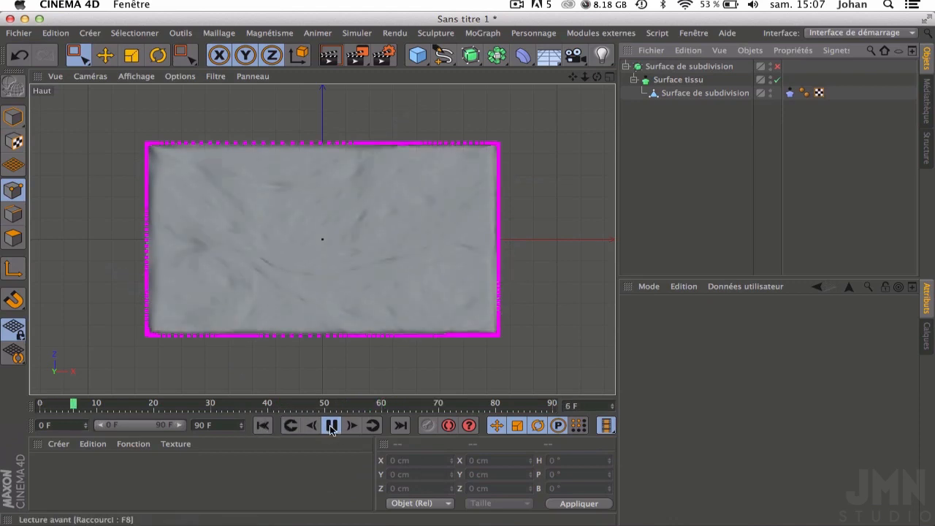
pyautogui.click(330, 425)
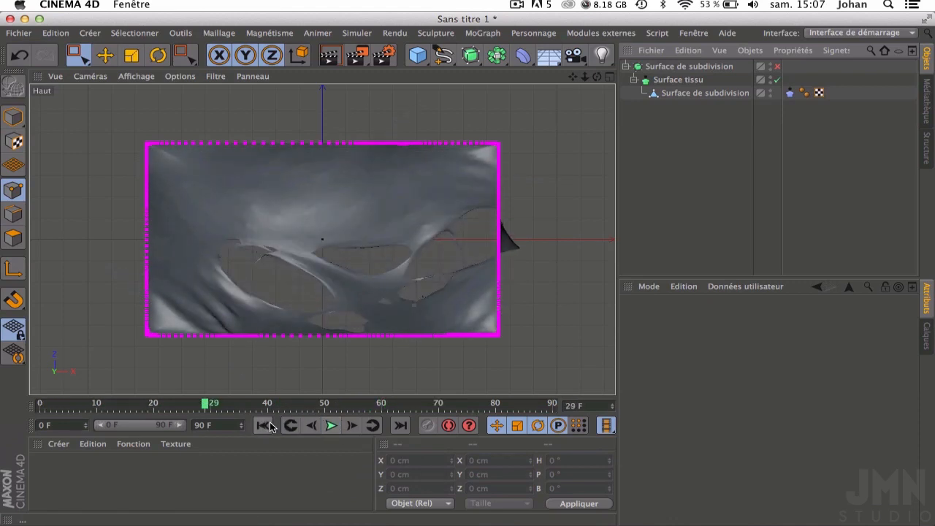
pyautogui.click(267, 425)
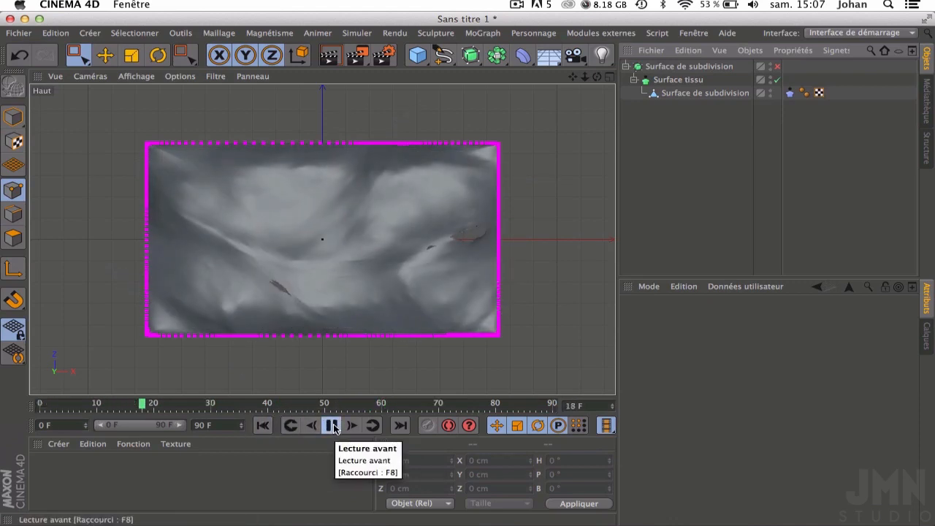
# Step: Stop the playback, return to frame 0, and collapse the Surface de subdivision hierarchy
pyautogui.click(332, 425)
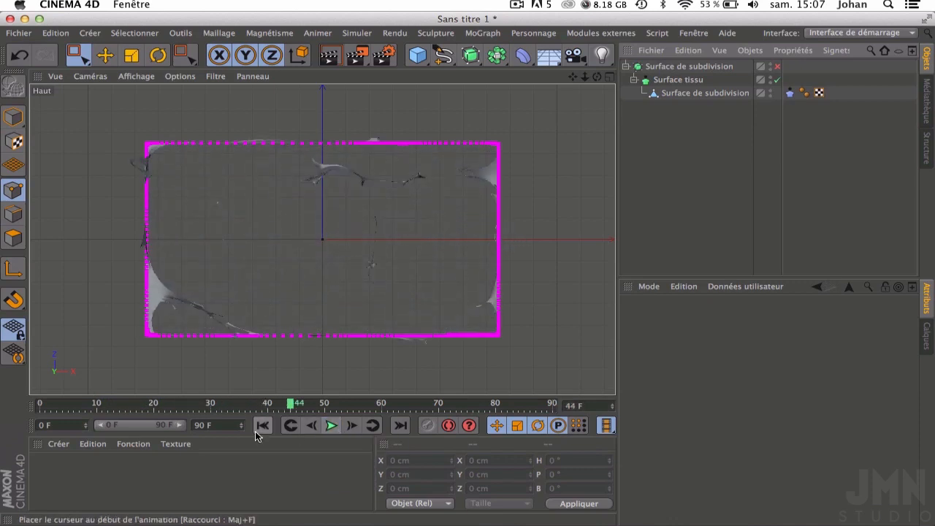
pyautogui.click(263, 425)
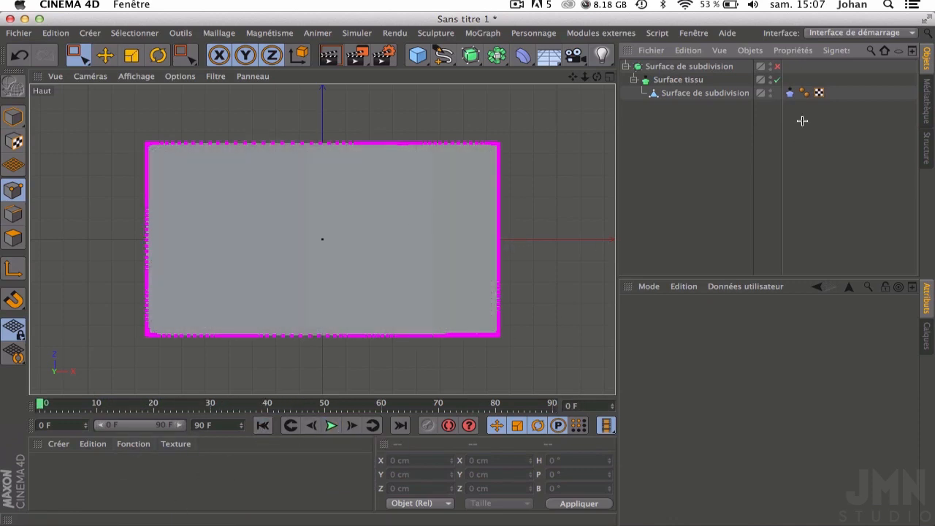
pyautogui.click(626, 67)
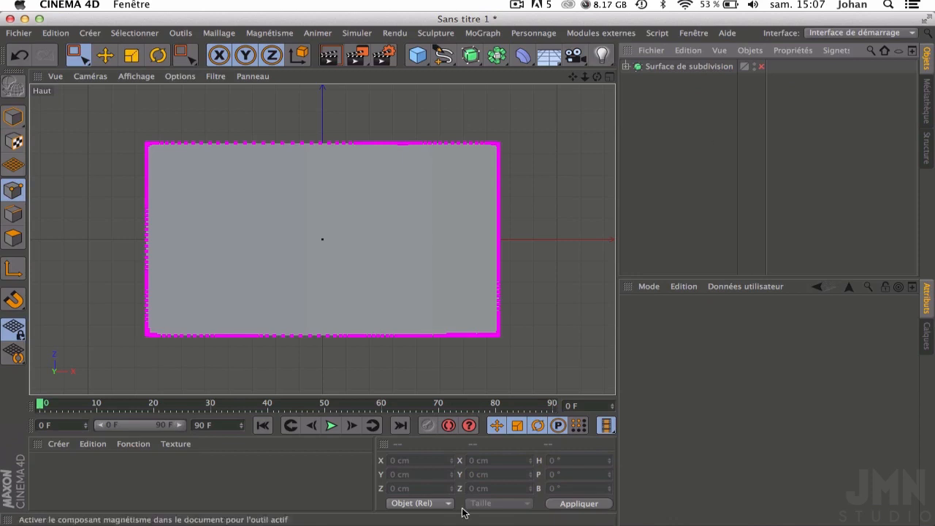
# Step: Create a white self-illuminated material with Couleur and Spécularité disabled and only Luminescence enabled
pyautogui.click(328, 473)
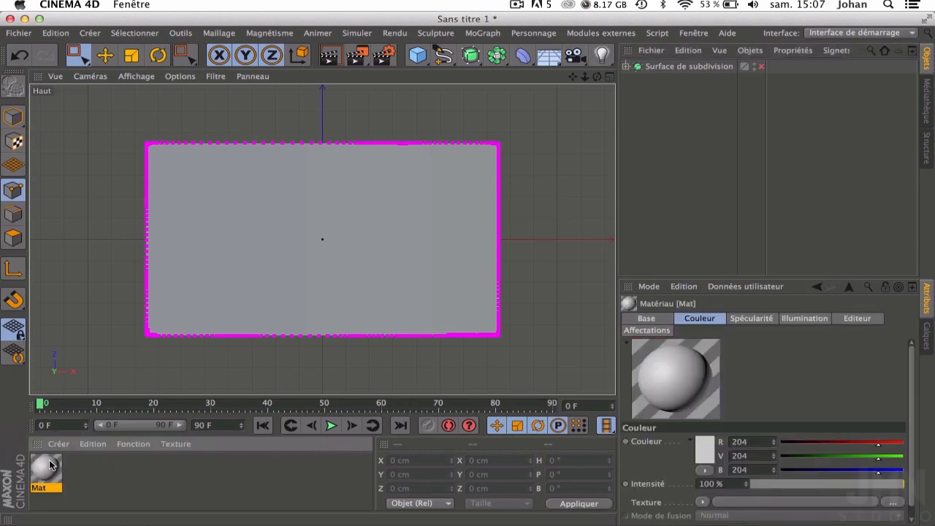
pyautogui.doubleClick(43, 466)
pyautogui.click(295, 243)
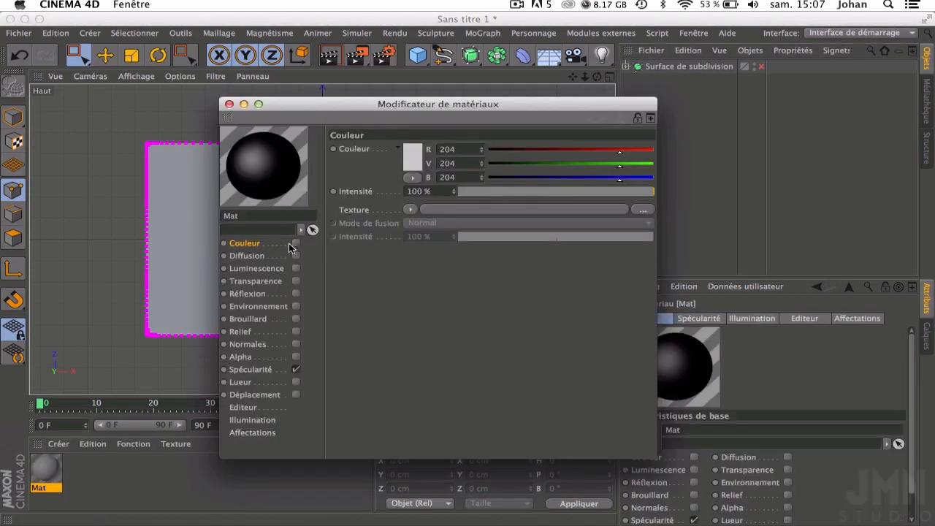
pyautogui.click(296, 368)
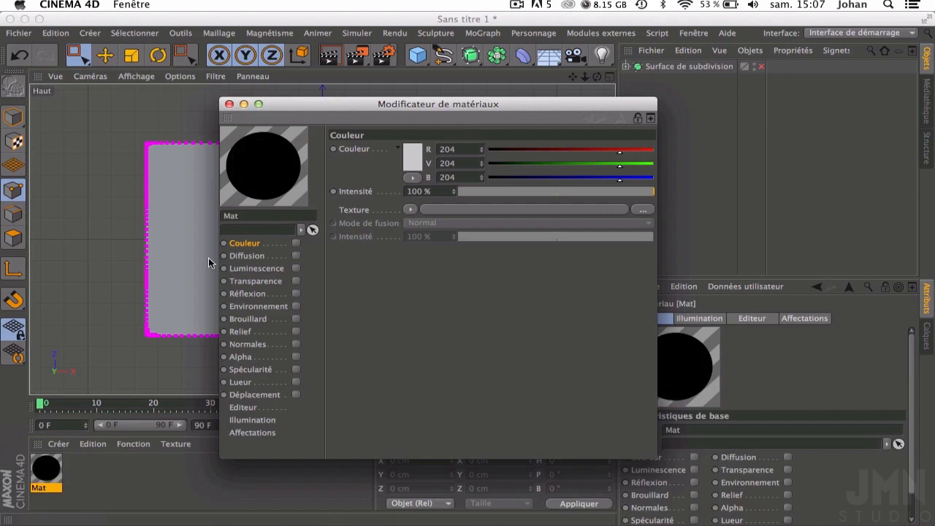
pyautogui.click(248, 269)
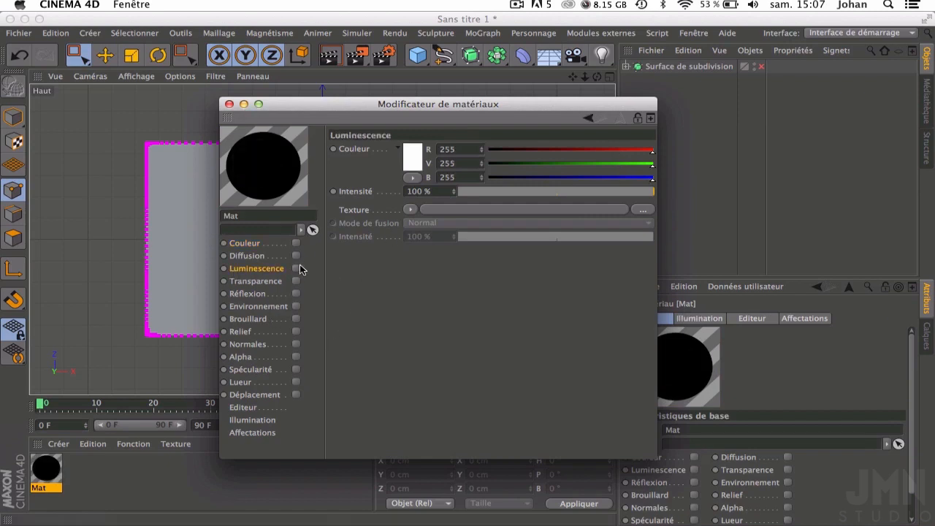
pyautogui.click(296, 268)
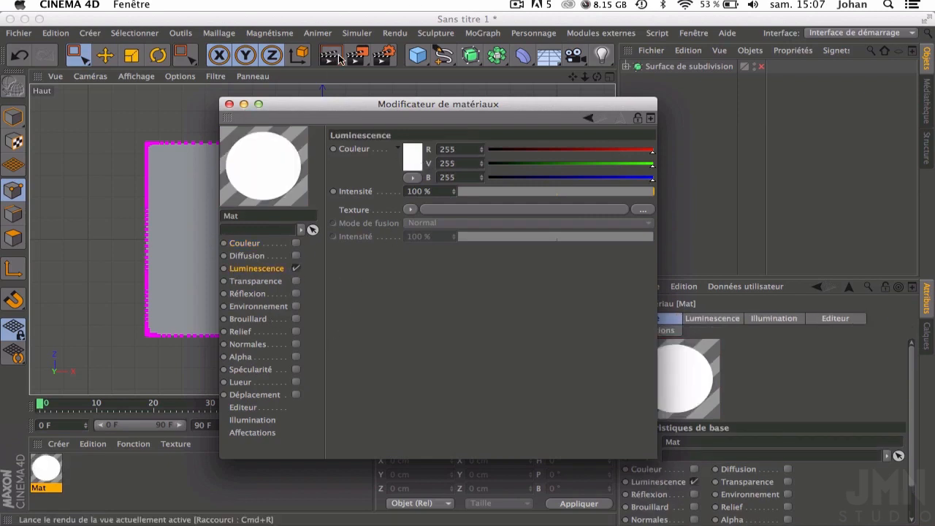
pyautogui.click(228, 104)
# Step: Apply the luminous material to the cloth plane and render the top view as a test
pyautogui.moveTo(48, 471); pyautogui.dragTo(207, 223)
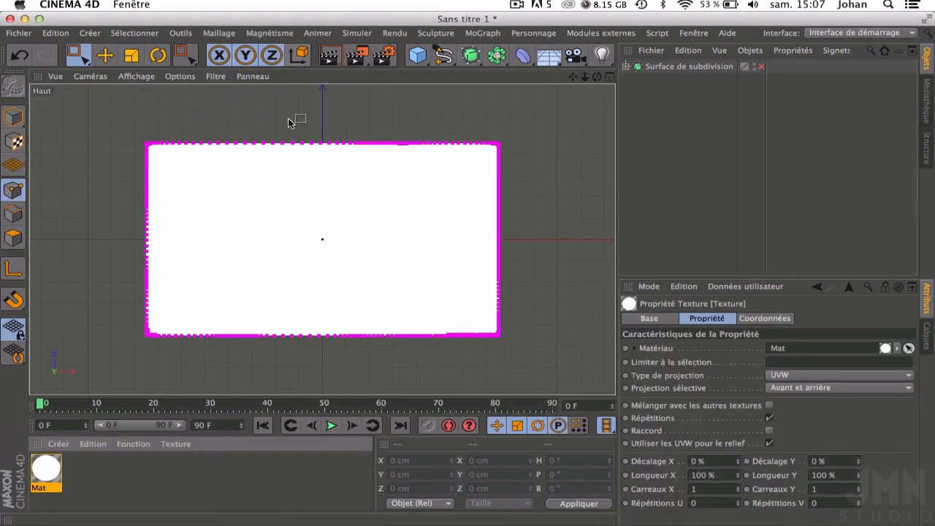
pyautogui.click(329, 55)
pyautogui.click(849, 233)
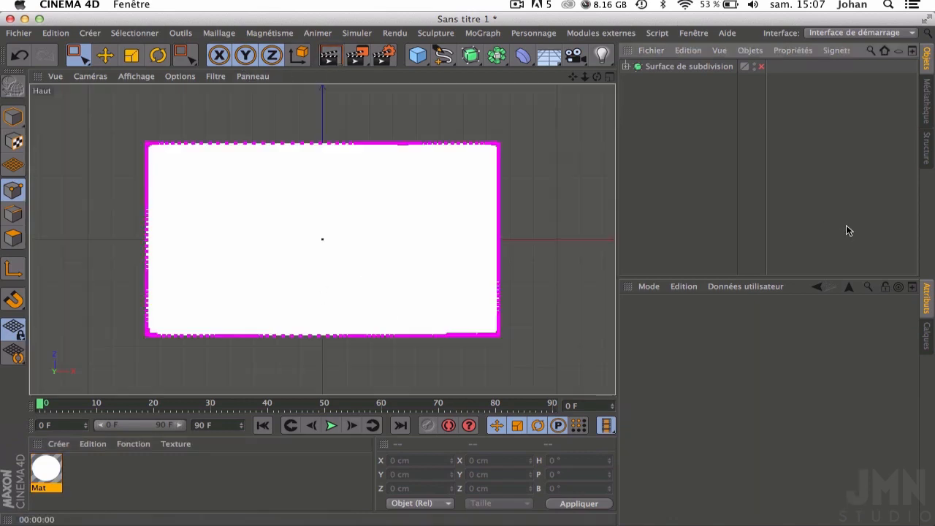
# Step: Maximize the perspective view and add a camera to the scene
pyautogui.click(610, 77)
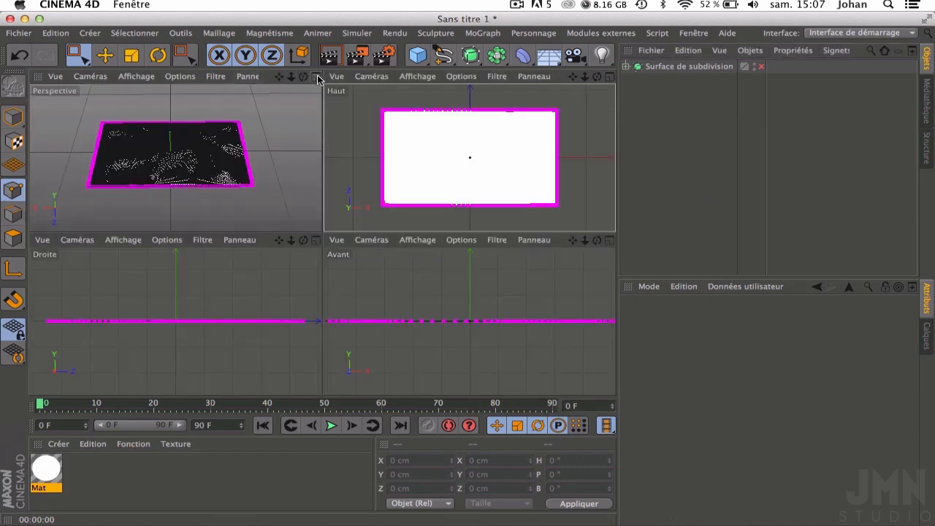
pyautogui.click(316, 77)
pyautogui.click(574, 55)
pyautogui.click(609, 73)
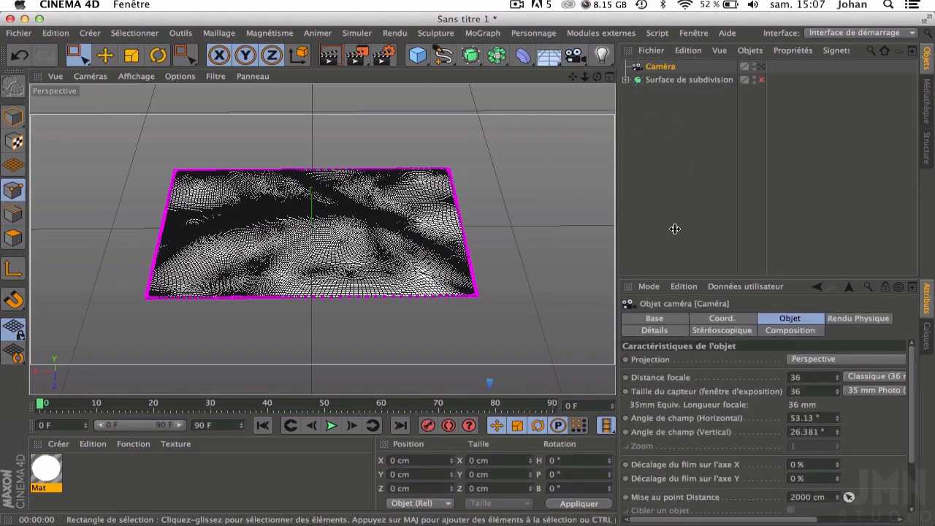
# Step: Set the camera's X, Y and Z positions to 0 cm
pyautogui.click(718, 318)
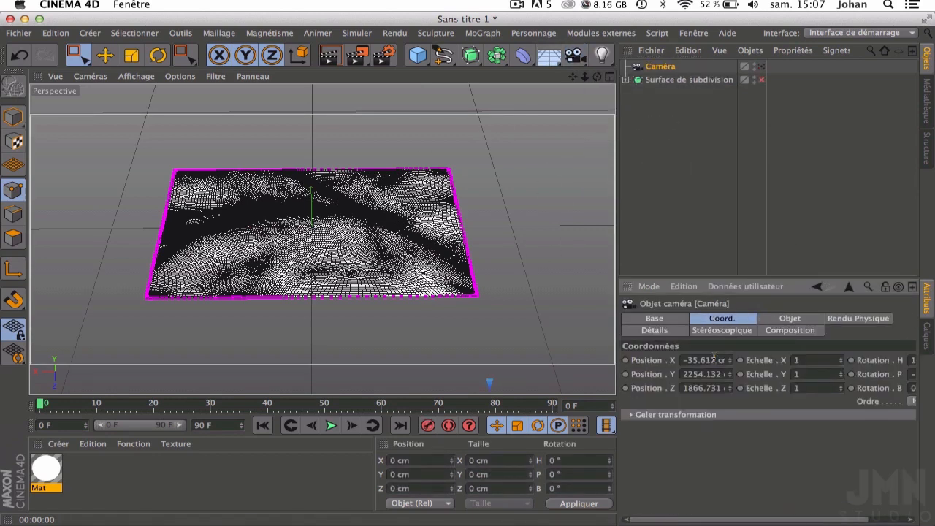
pyautogui.write('0')
pyautogui.press('Tab')
pyautogui.write('0')
pyautogui.press('Tab')
pyautogui.write('0')
pyautogui.press('Return')
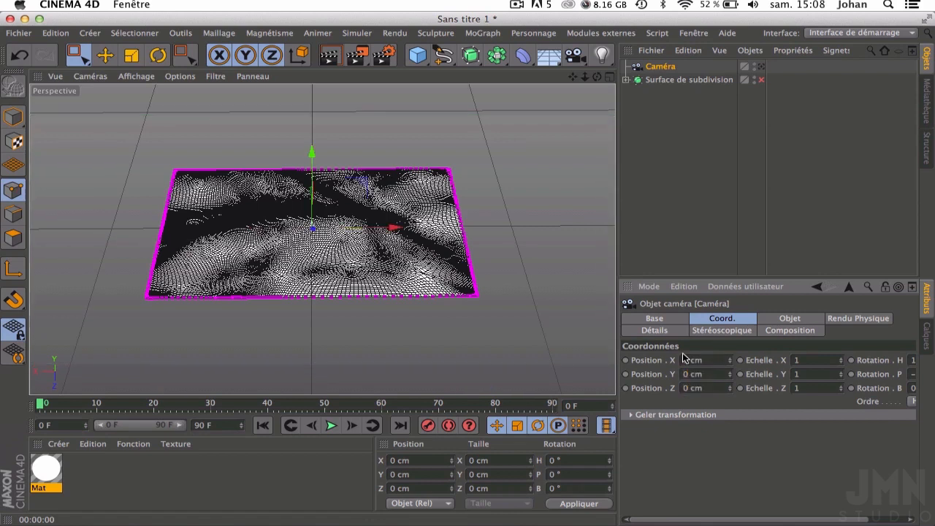
# Step: Display the perspective view shaded without wireframe lines and move the camera above the plane, to about 428 cm in Y
pyautogui.click(105, 55)
pyautogui.click(657, 67)
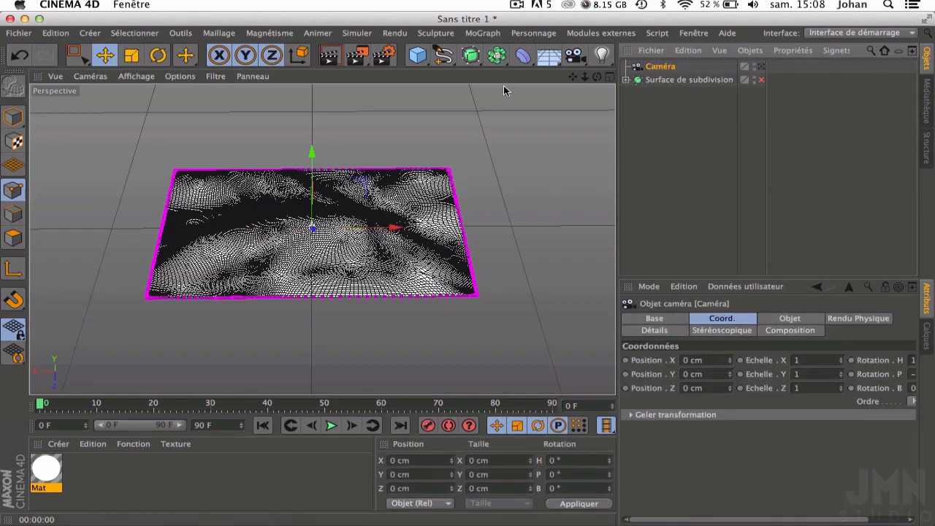
pyautogui.click(135, 76)
pyautogui.click(147, 100)
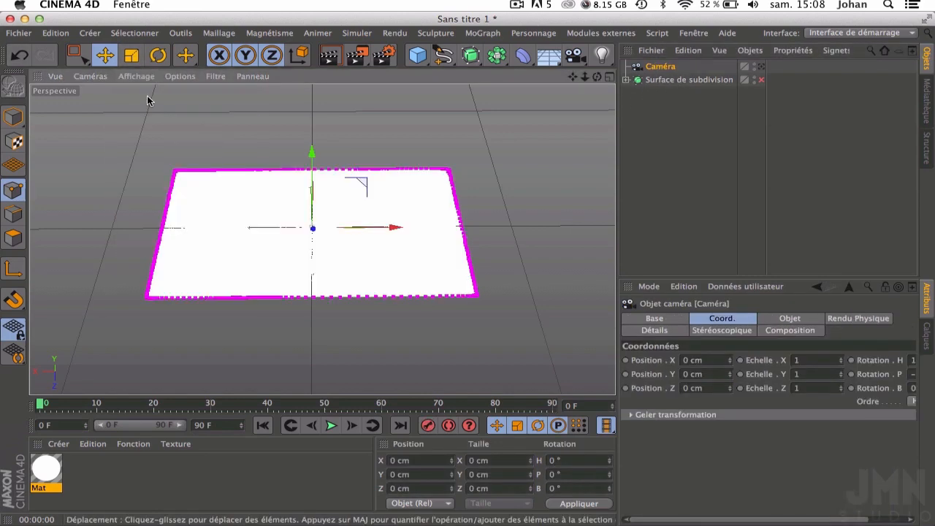
pyautogui.moveTo(311, 152); pyautogui.dragTo(312, 100)
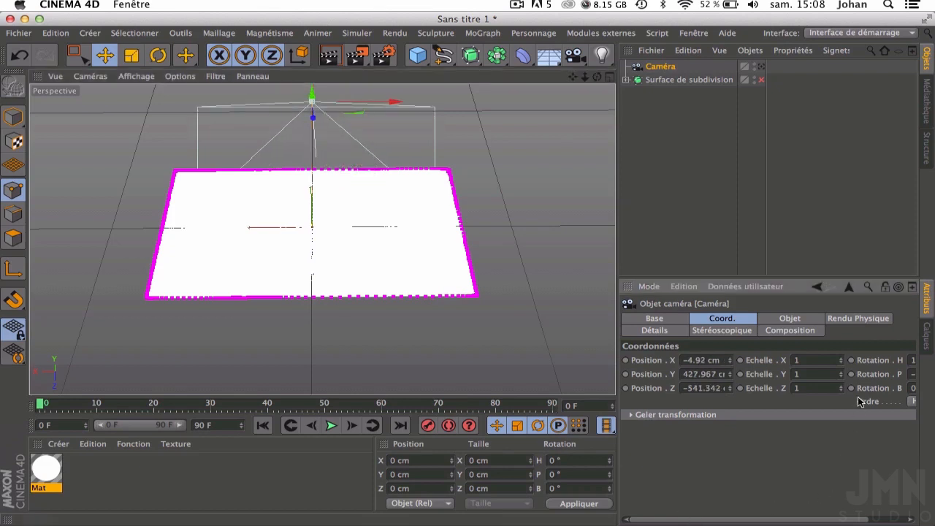
# Step: Point the camera straight down by setting its rotation H to 0° and P to -90°
pyautogui.hscroll(3, 758, 521)
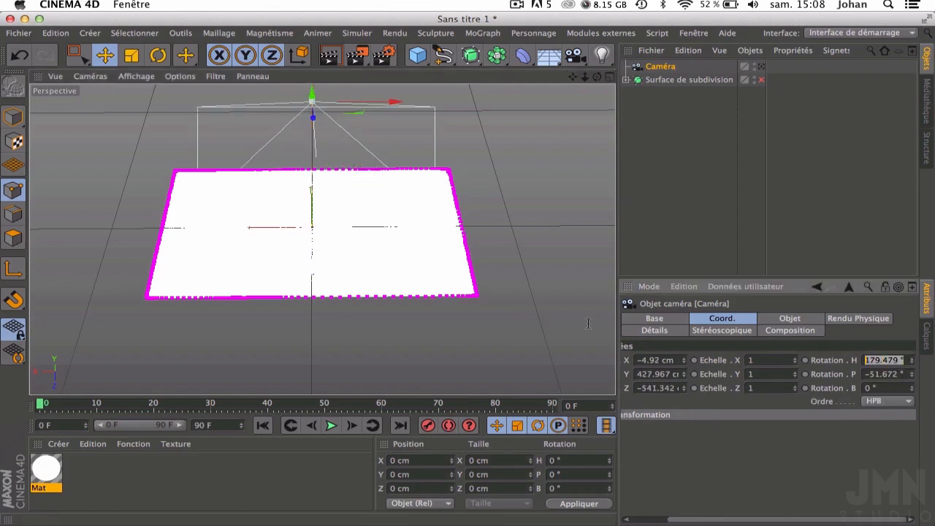
pyautogui.press('Tab')
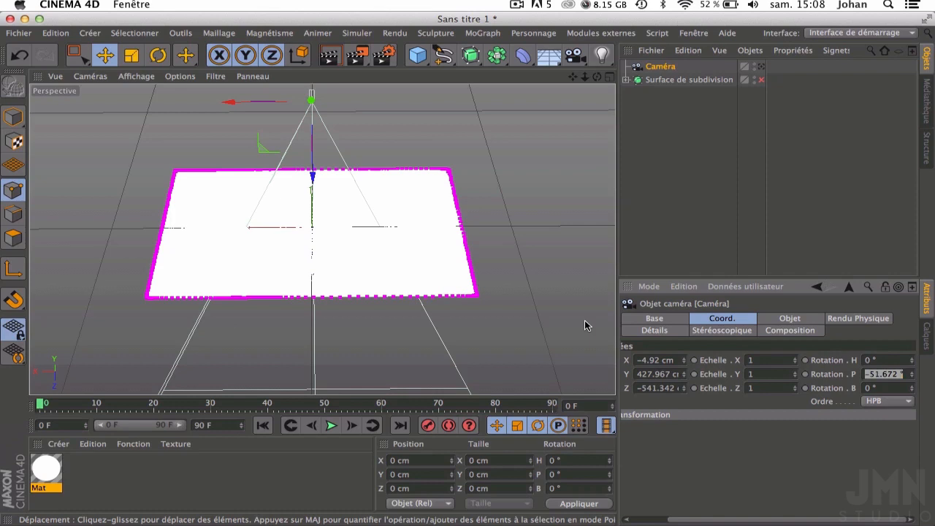
pyautogui.write('-90')
pyautogui.press('Return')
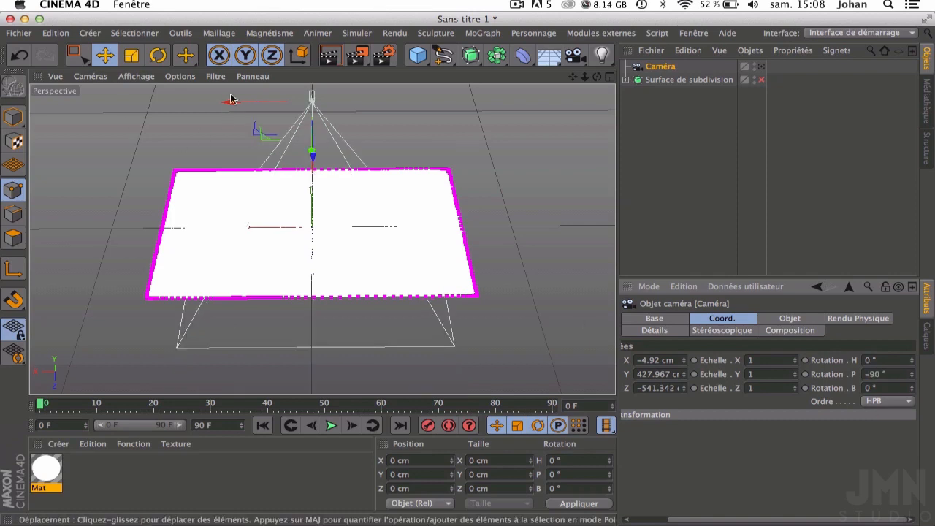
# Step: Look through the camera and pull it up from the plane to about 2361 cm in Y
pyautogui.moveTo(312, 151); pyautogui.dragTo(315, 103)
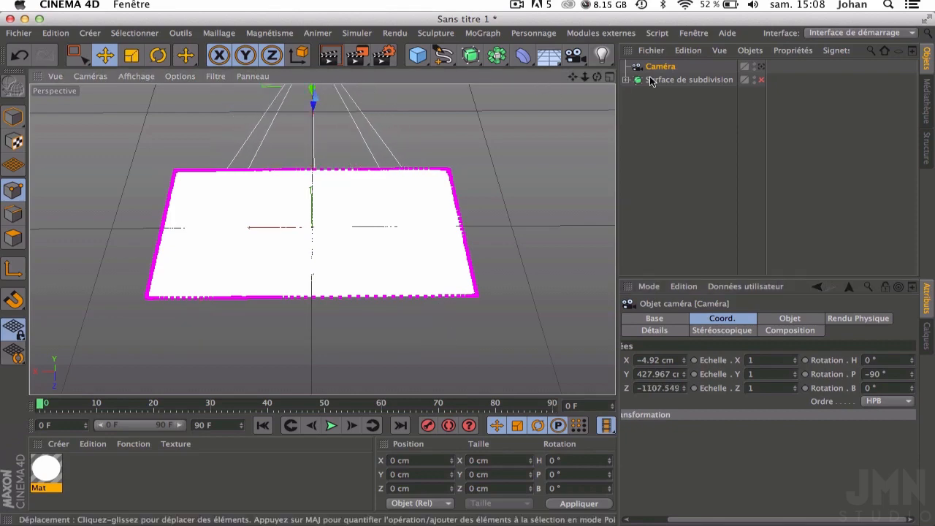
pyautogui.click(760, 67)
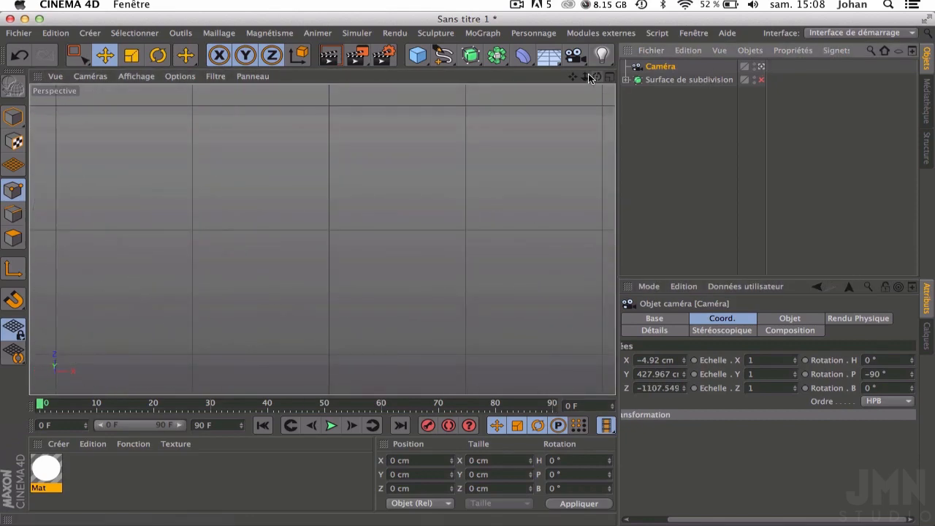
pyautogui.scroll(-5, 322, 238)
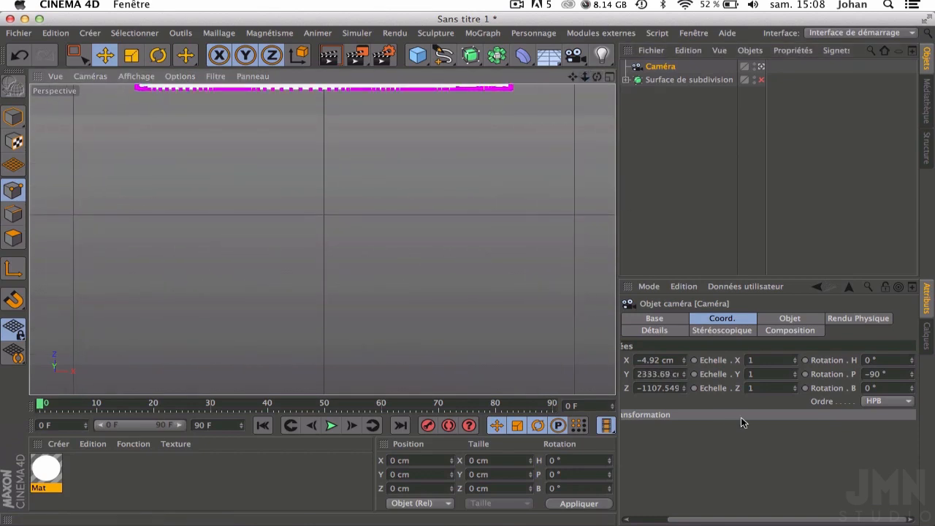
pyautogui.moveTo(683, 374); pyautogui.dragTo(684, 393)
pyautogui.press('super+z')
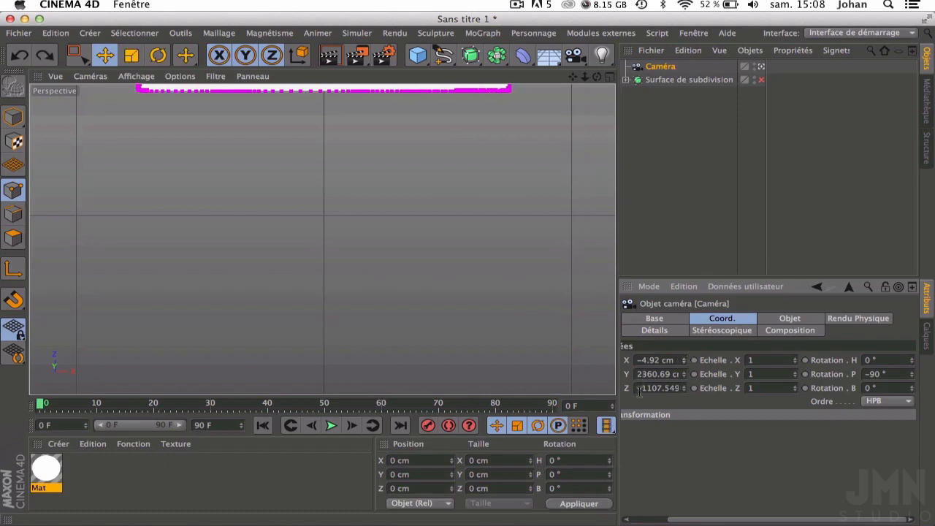
# Step: Center the camera at 0 cm in Z and X, and bring it closer, to about 1444 cm in Y, so the cloth fills the frame
pyautogui.write('0')
pyautogui.press('Return')
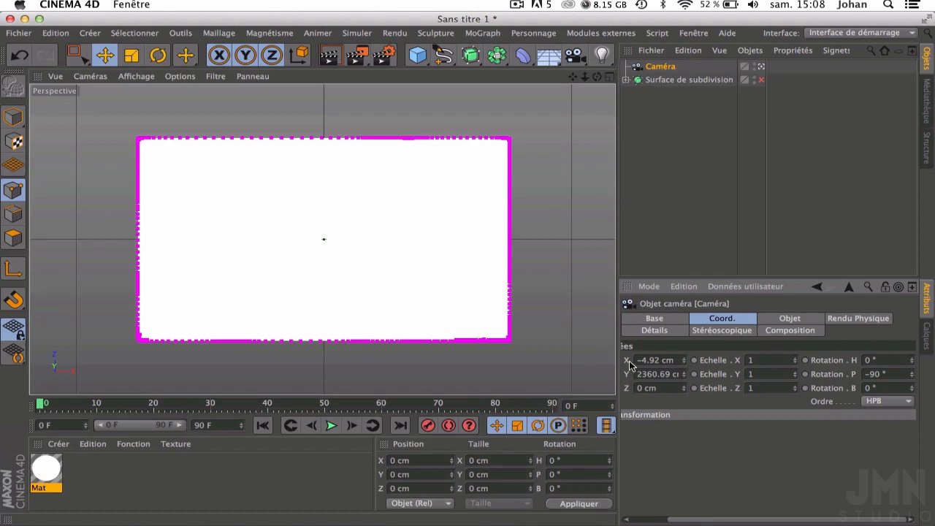
pyautogui.write('0')
pyautogui.press('Return')
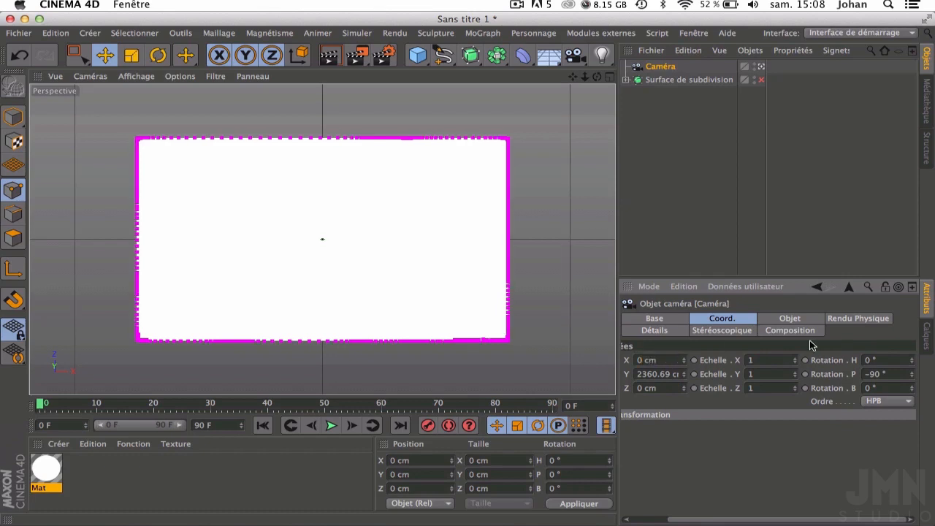
pyautogui.moveTo(584, 75); pyautogui.dragTo(657, 76)
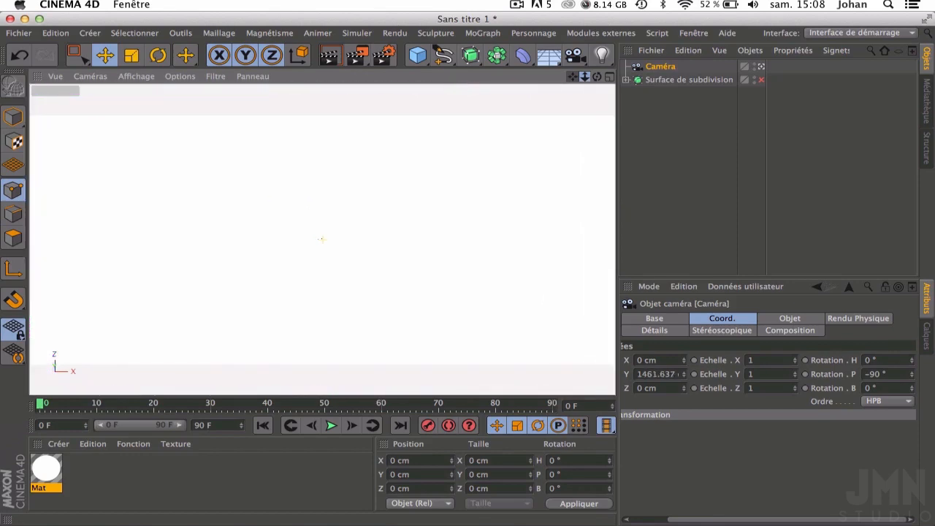
# Step: Play the simulation through the camera to check how the cloth tears out of the frame
pyautogui.click(329, 426)
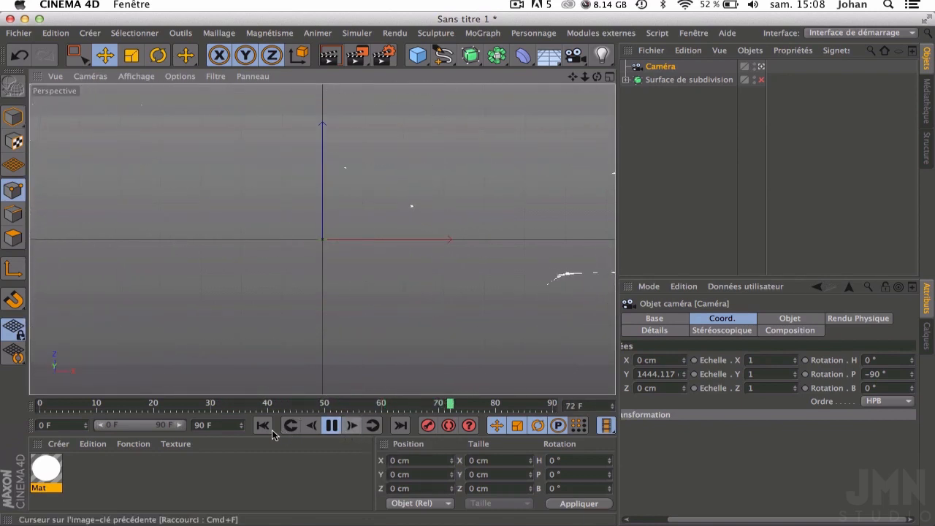
pyautogui.click(281, 430)
pyautogui.click(332, 425)
# Step: Set the render output's image range to Toutes les images, from 0 F to 90 F
pyautogui.click(385, 55)
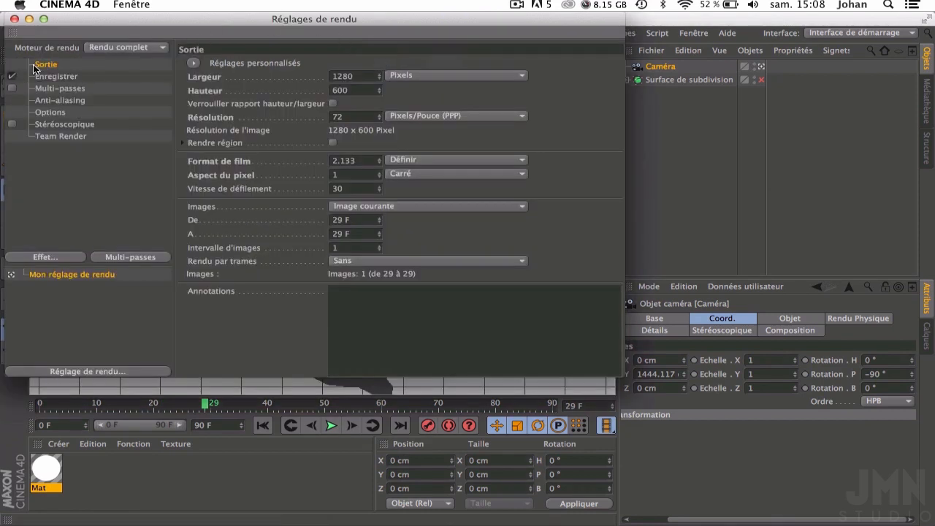
pyautogui.click(405, 206)
pyautogui.click(404, 244)
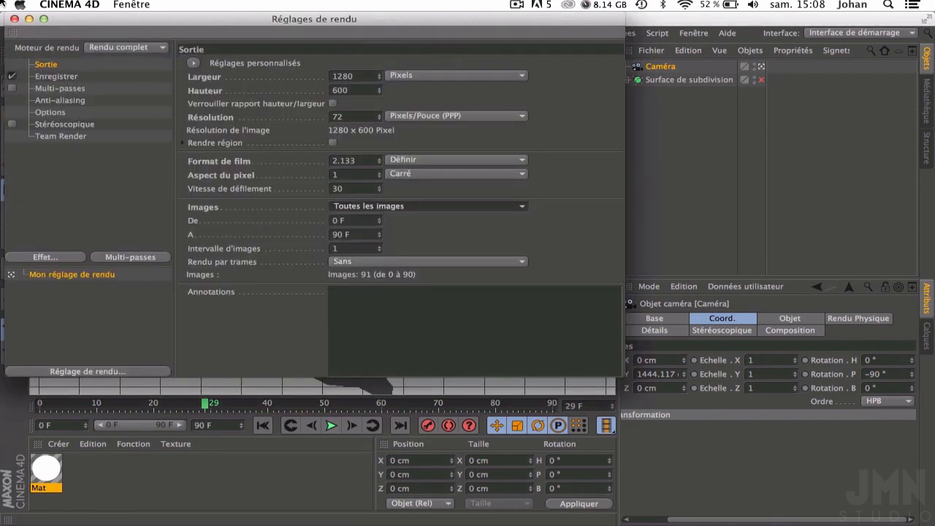
pyautogui.click(15, 19)
# Step: Scrub the timeline to the last frame and back to frame 0 to examine the remaining cloth fragments
pyautogui.moveTo(211, 405); pyautogui.dragTo(428, 410)
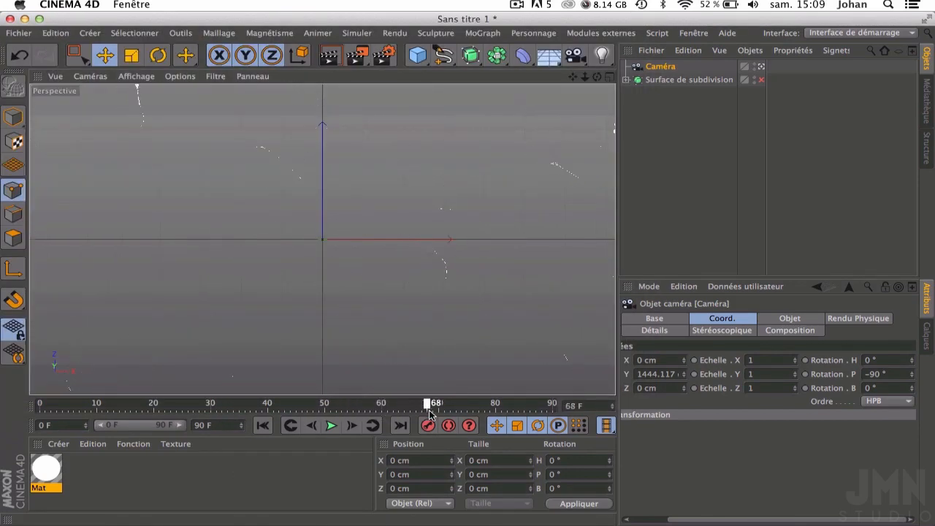
pyautogui.moveTo(563, 425); pyautogui.dragTo(590, 355)
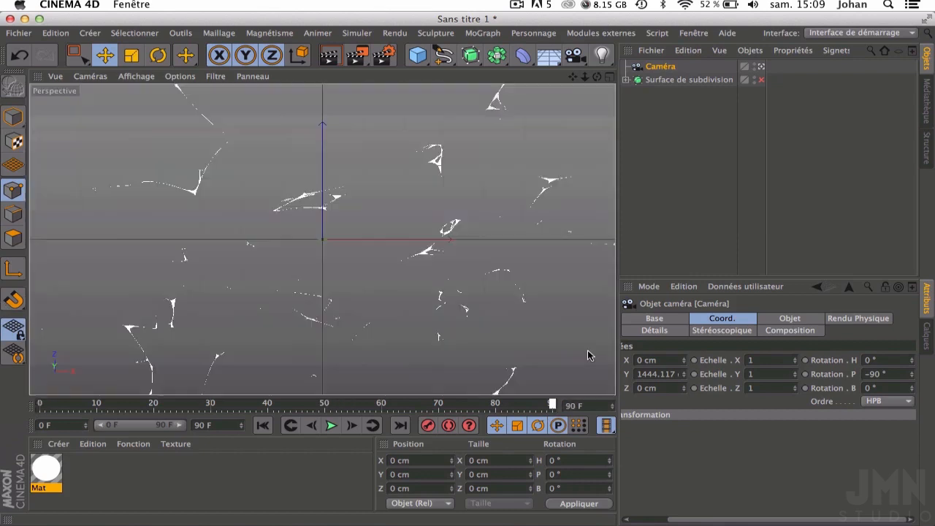
pyautogui.moveTo(526, 368); pyautogui.dragTo(22, 347)
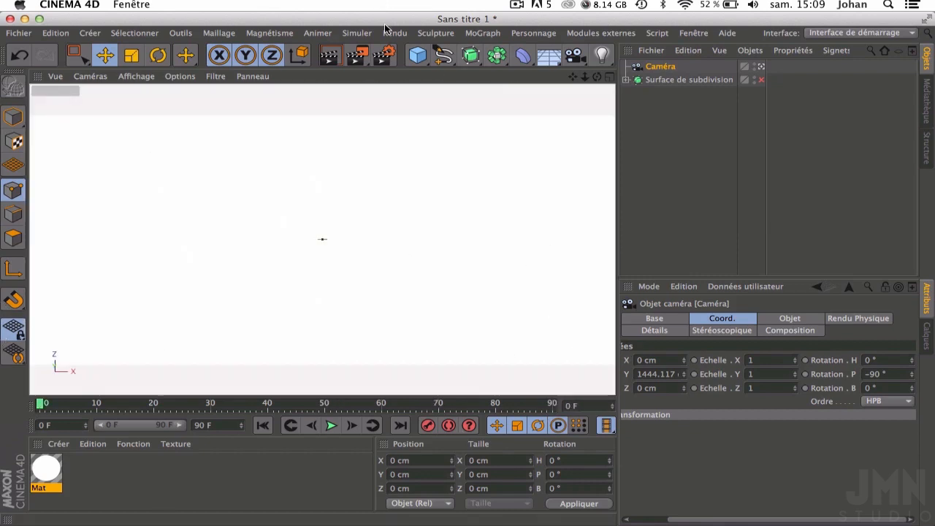
# Step: Set the render's save location to a new folder named Tear_transition_tuto inside the Tear_Transition folder
pyautogui.click(383, 54)
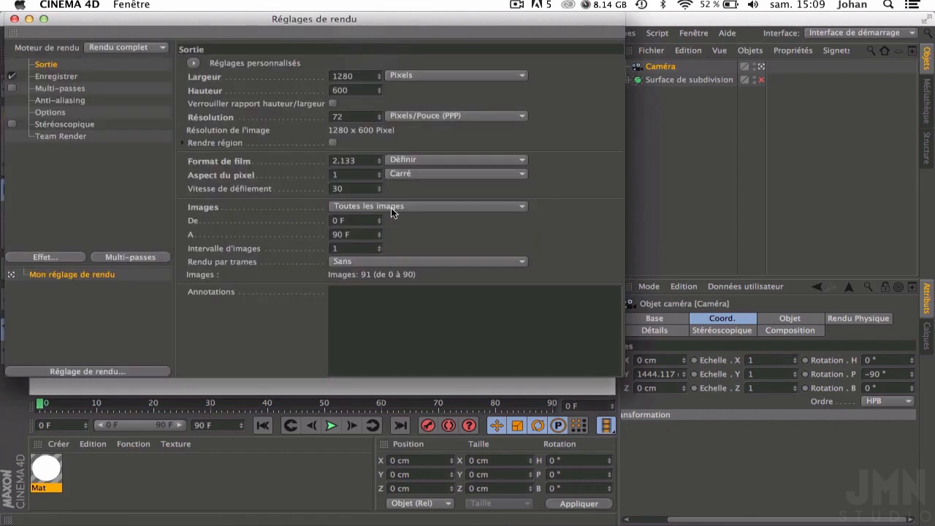
pyautogui.click(58, 76)
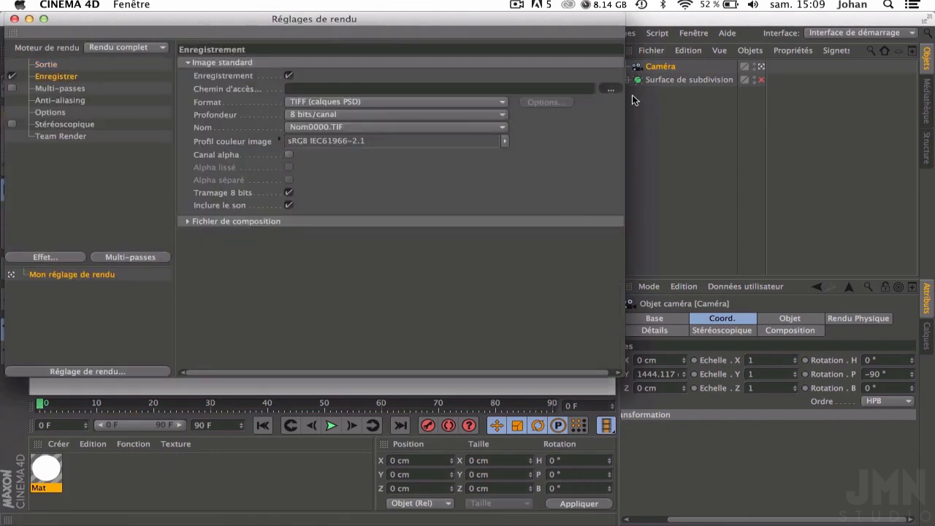
pyautogui.click(611, 88)
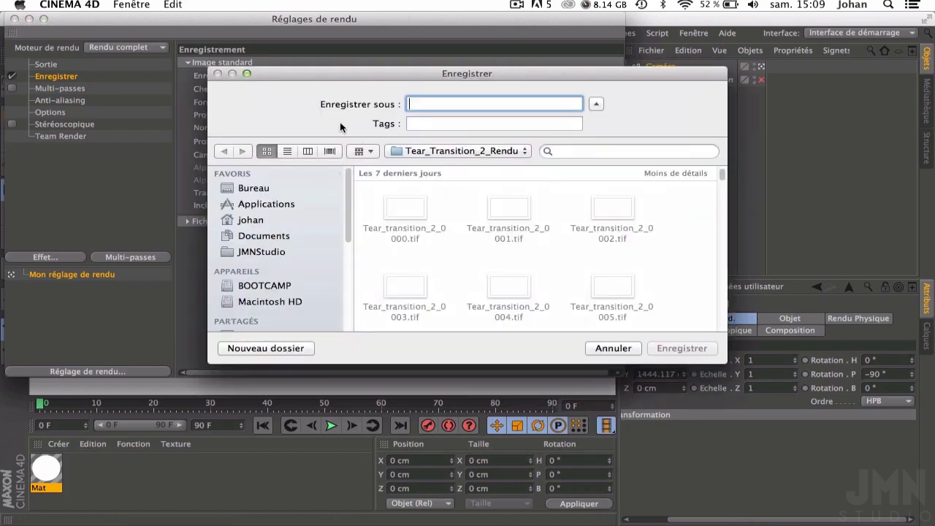
pyautogui.click(472, 151)
pyautogui.click(441, 164)
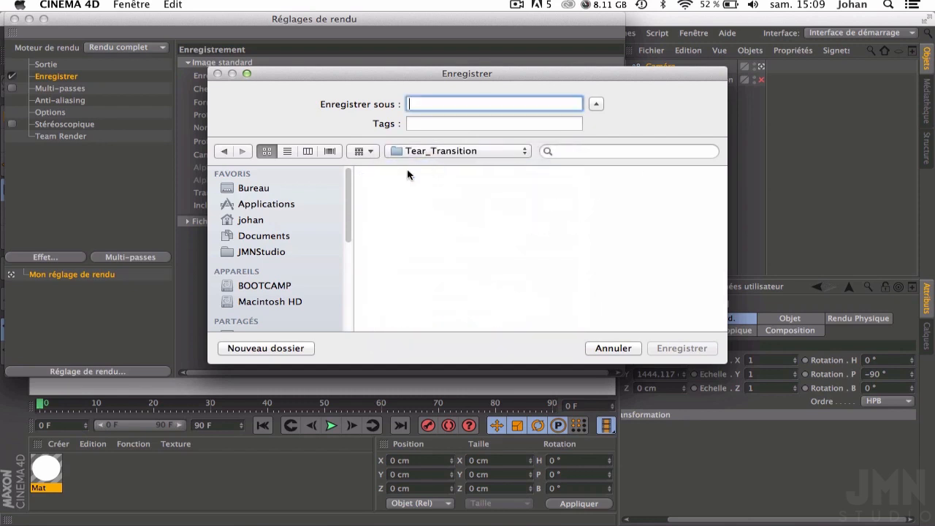
pyautogui.click(261, 349)
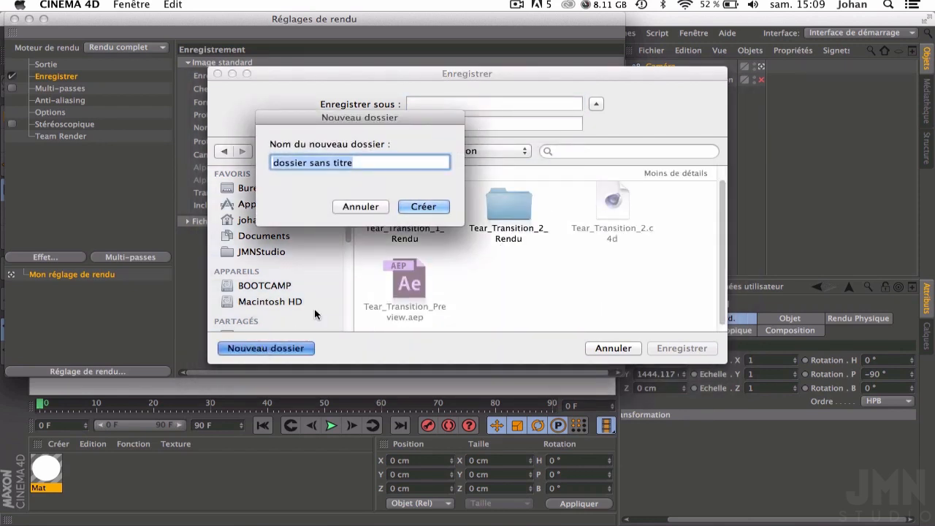
pyautogui.write('Tear_transition')
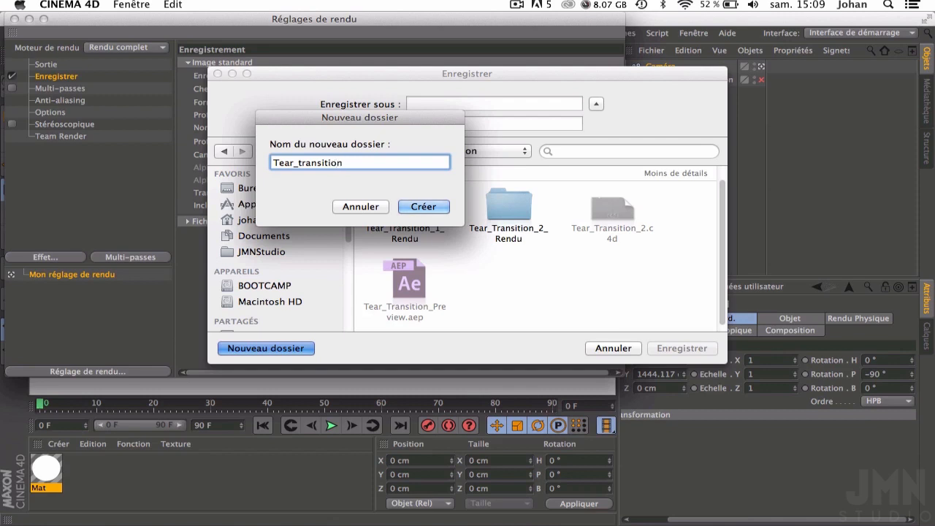
pyautogui.write('_tuto')
pyautogui.press('Return')
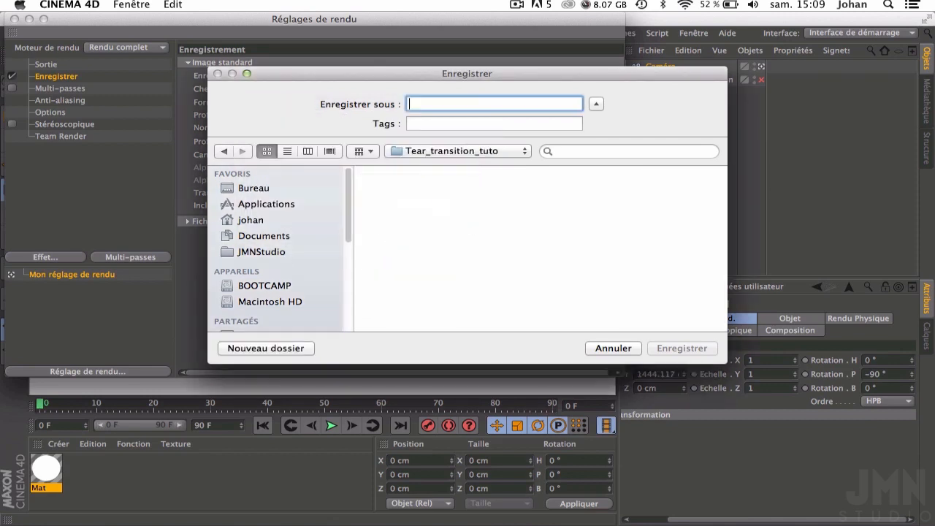
# Step: Name the render output file Tear_transition_tuto and enable its alpha channel (Canal alpha)
pyautogui.write('Tear')
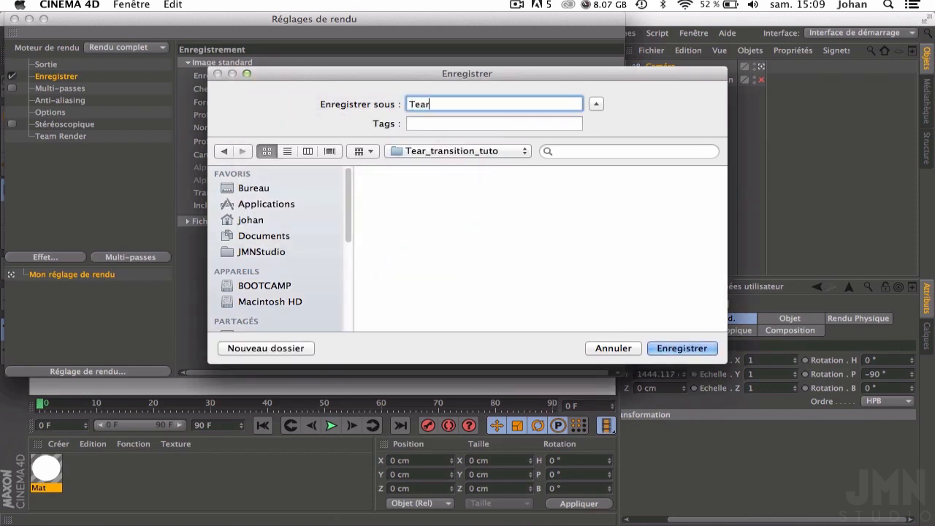
pyautogui.write('_transition_tuto')
pyautogui.press('Return')
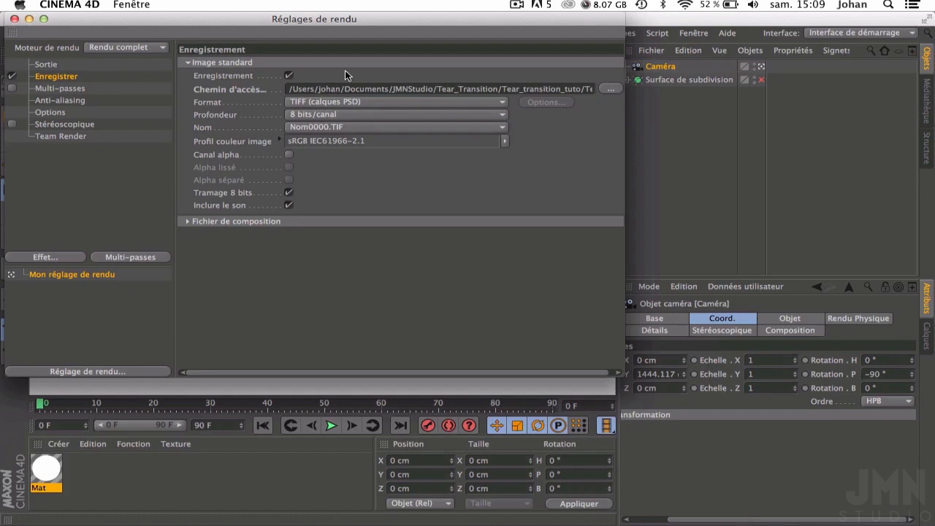
pyautogui.click(289, 155)
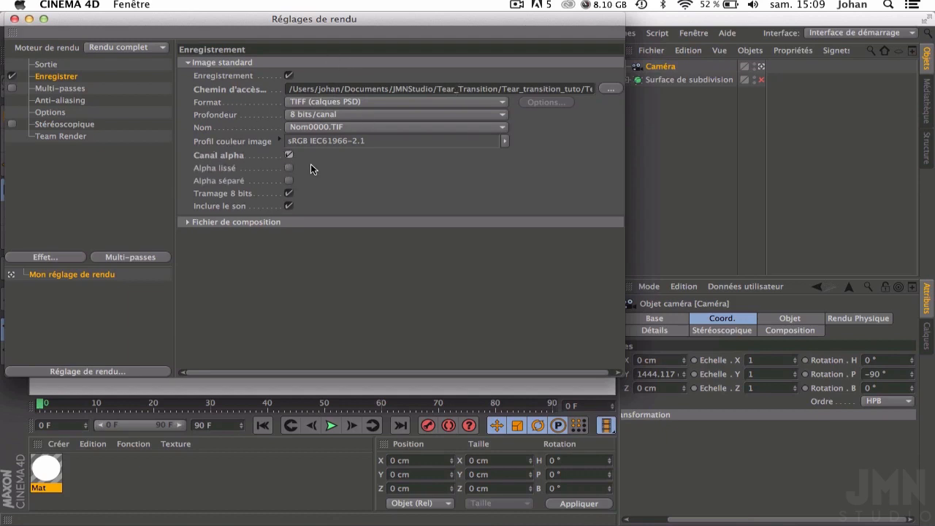
pyautogui.click(14, 19)
# Step: Try rendering the animation in the picture viewer, enlarging the viewer and zooming the preview to 64%
pyautogui.click(354, 59)
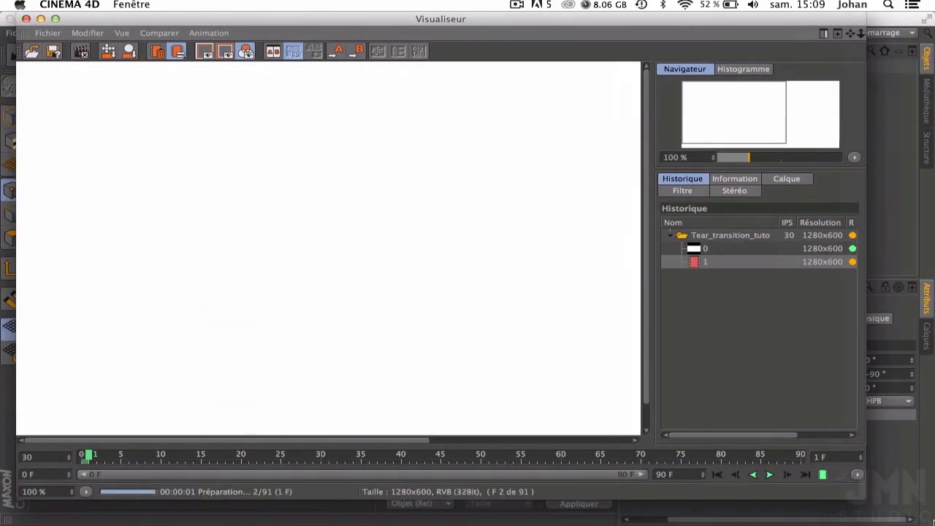
pyautogui.moveTo(865, 495); pyautogui.dragTo(934, 521)
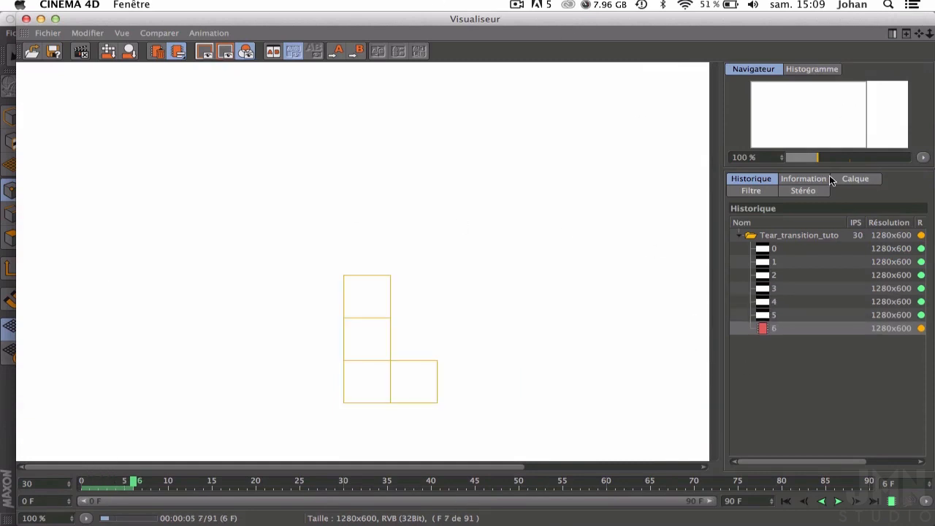
pyautogui.moveTo(813, 157); pyautogui.dragTo(811, 157)
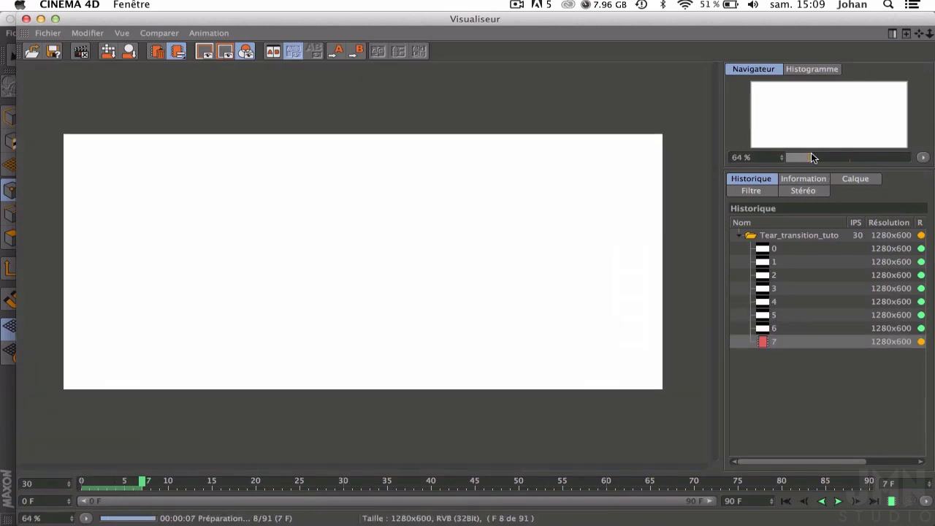
pyautogui.click(26, 20)
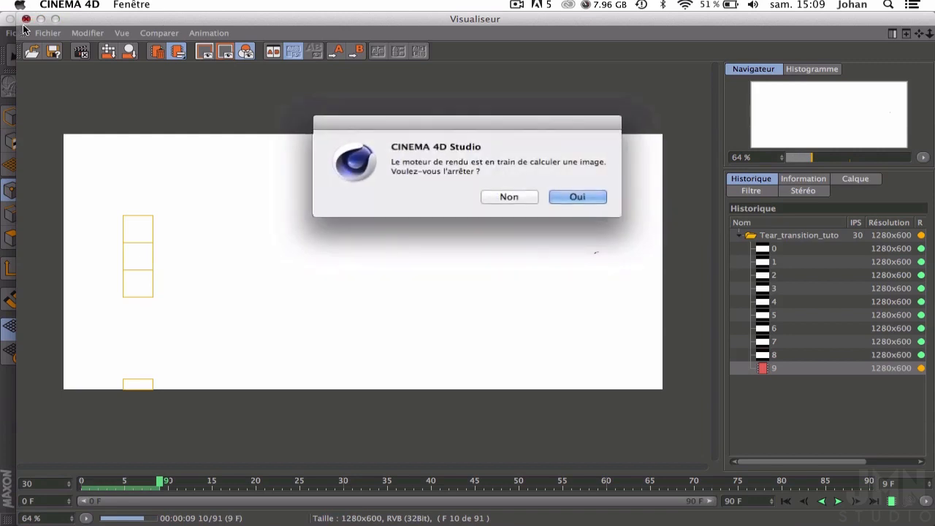
pyautogui.click(501, 198)
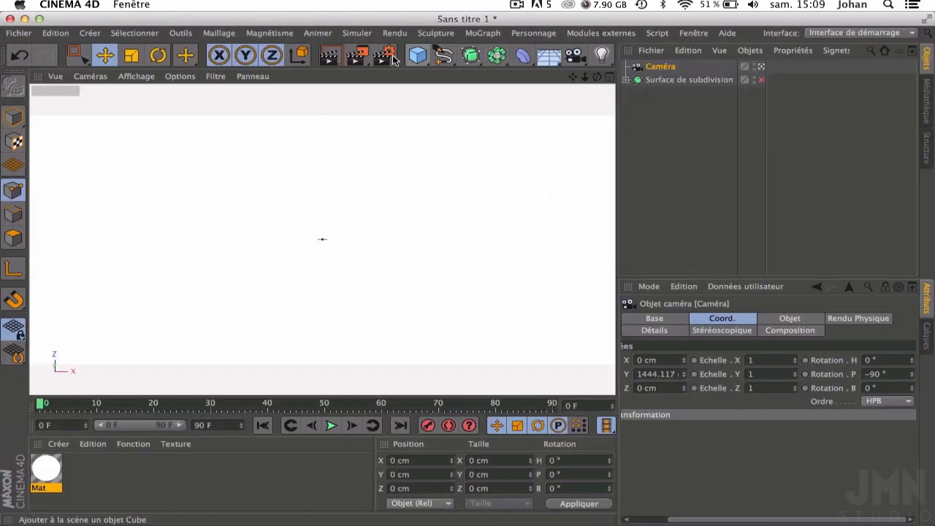
# Step: Set the render output height to 720 pixels
pyautogui.click(384, 54)
pyautogui.click(45, 64)
pyautogui.click(364, 90)
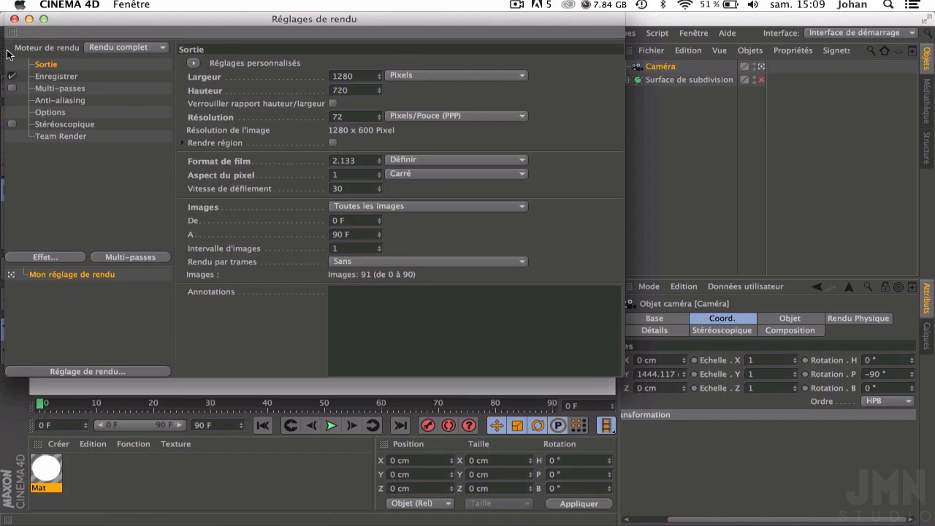
pyautogui.write('720')
pyautogui.press('Return')
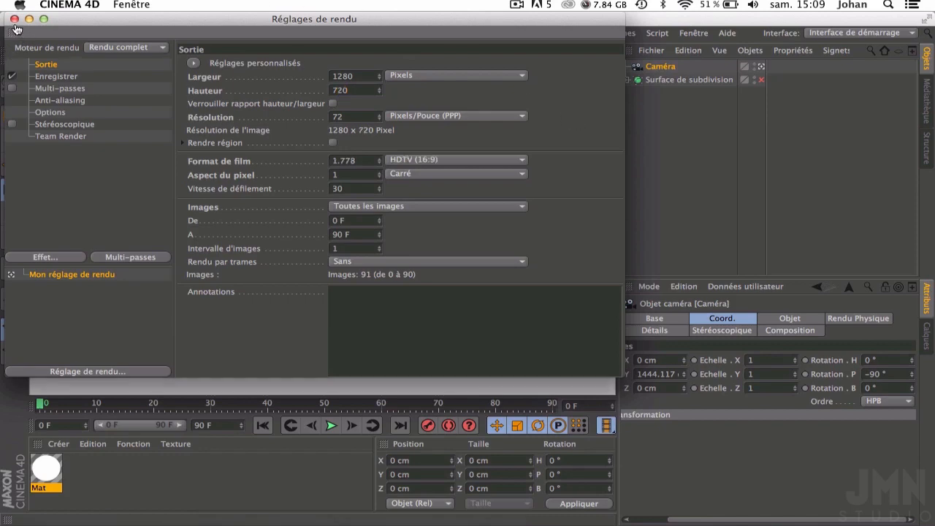
pyautogui.click(14, 20)
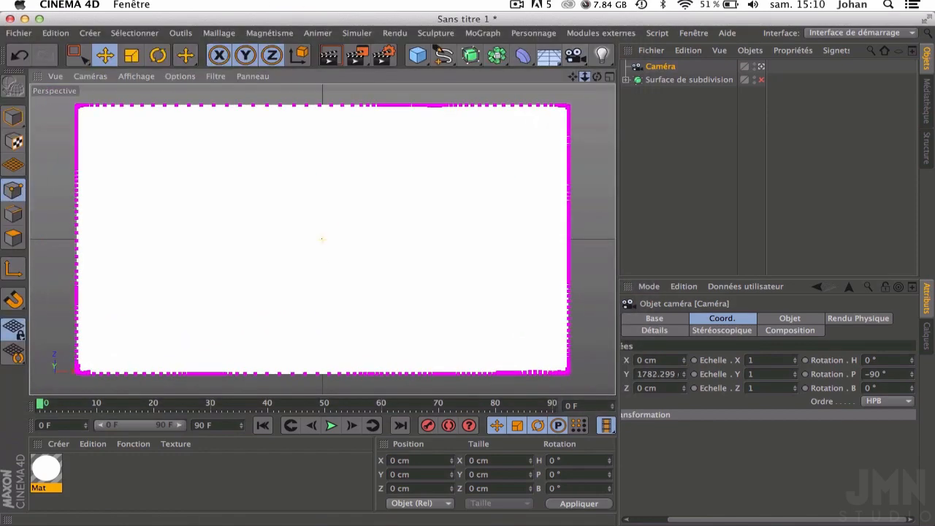
# Step: Bring the camera closer, to about 1370 cm in Y, and play the simulation to check the new framing
pyautogui.scroll(5, 321, 238)
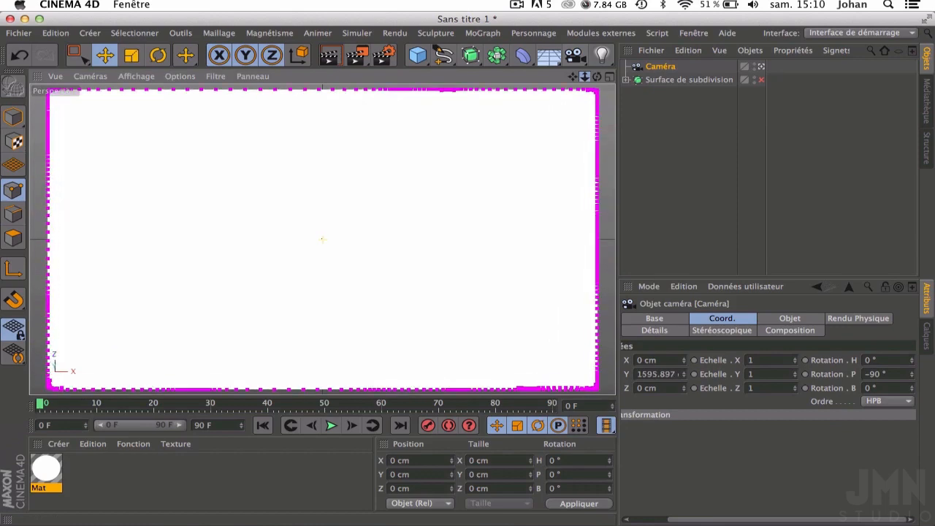
pyautogui.click(332, 425)
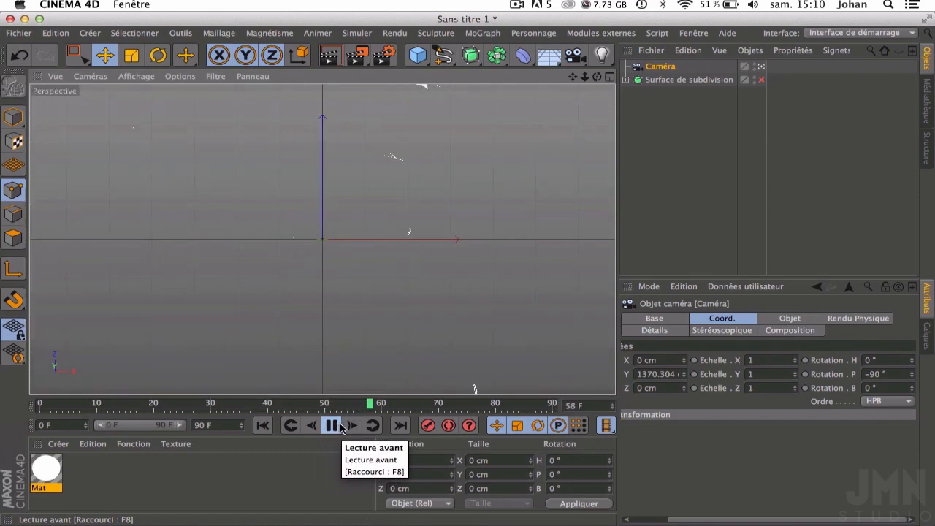
pyautogui.click(339, 429)
# Step: Render the full animation in the picture viewer, stopping the running render and overwriting the existing Tear_transition_tuto files
pyautogui.click(357, 55)
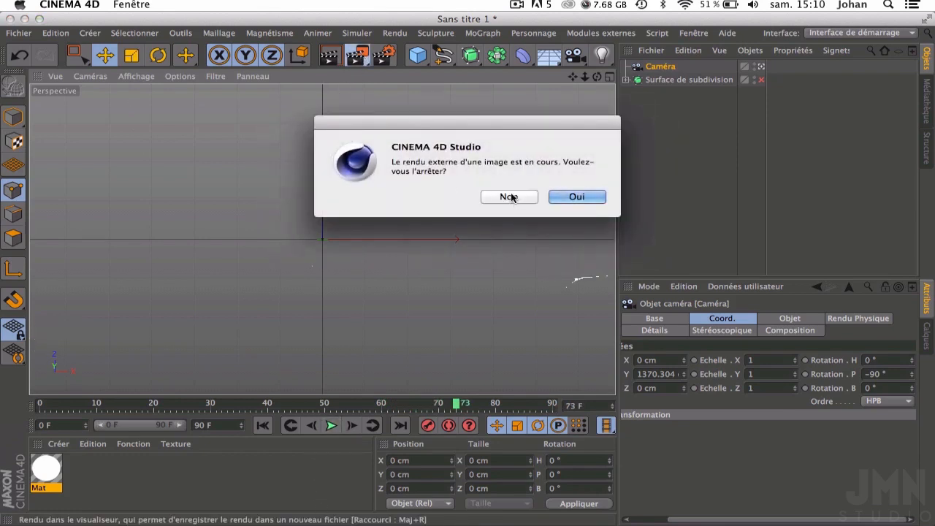
pyautogui.click(560, 195)
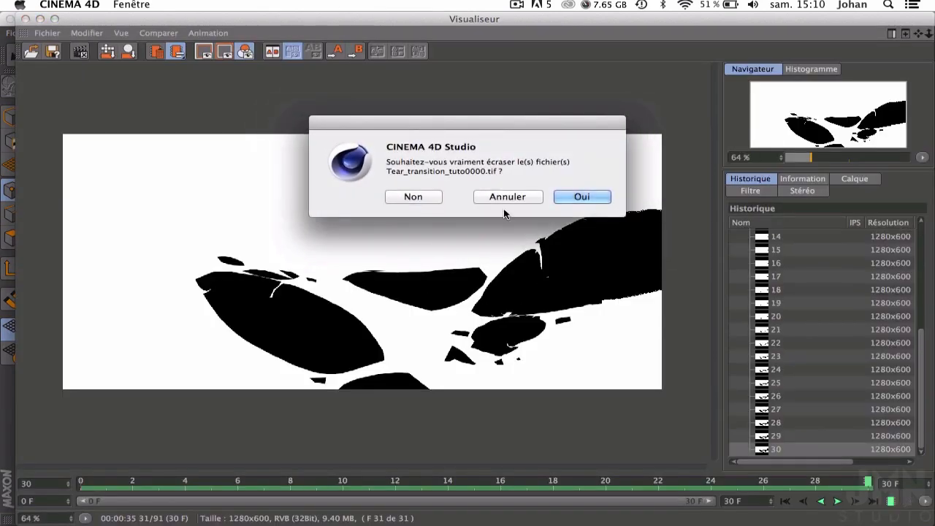
pyautogui.moveTo(415, 196); pyautogui.dragTo(533, 171)
pyautogui.click(555, 195)
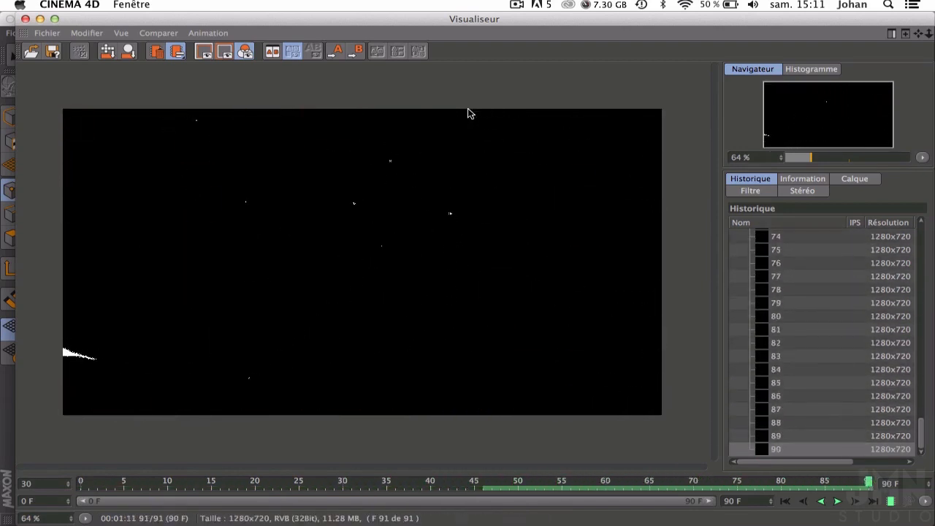
# Step: Play the rendered sequence from frame 0 and scrub back to frame 33 to examine the edges of the tears
pyautogui.moveTo(873, 484); pyautogui.dragTo(11, 431)
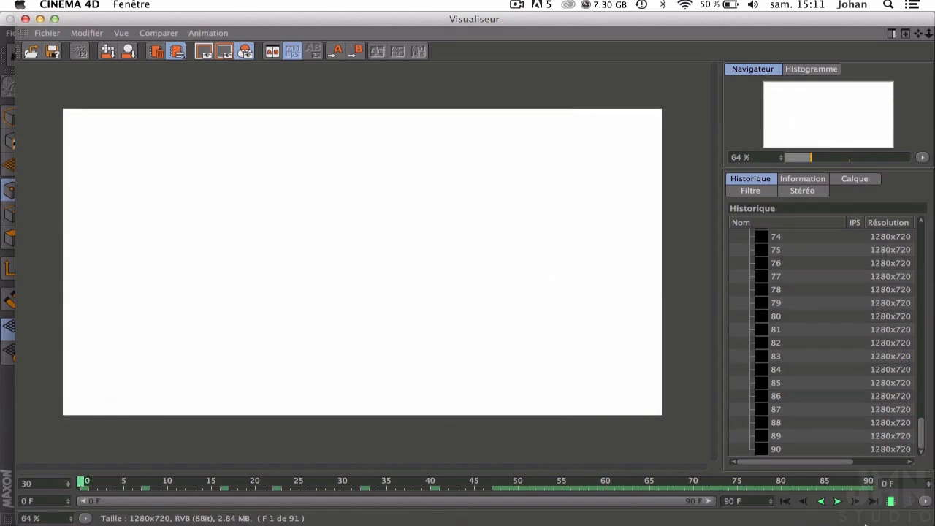
pyautogui.click(837, 500)
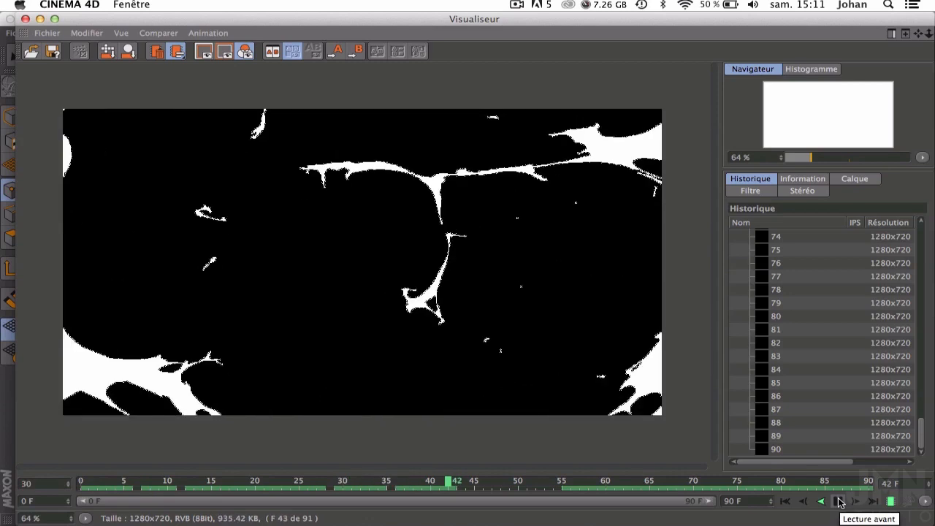
pyautogui.moveTo(570, 482); pyautogui.dragTo(369, 482)
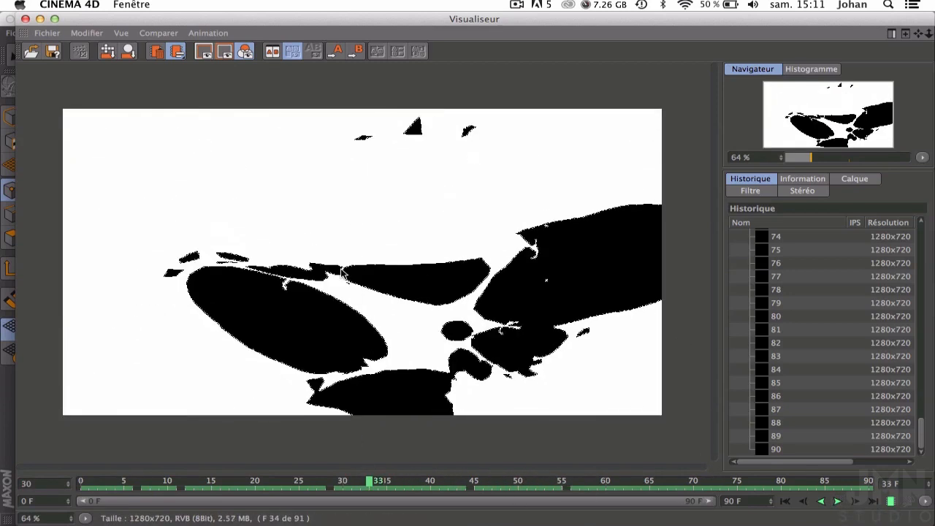
pyautogui.click(39, 19)
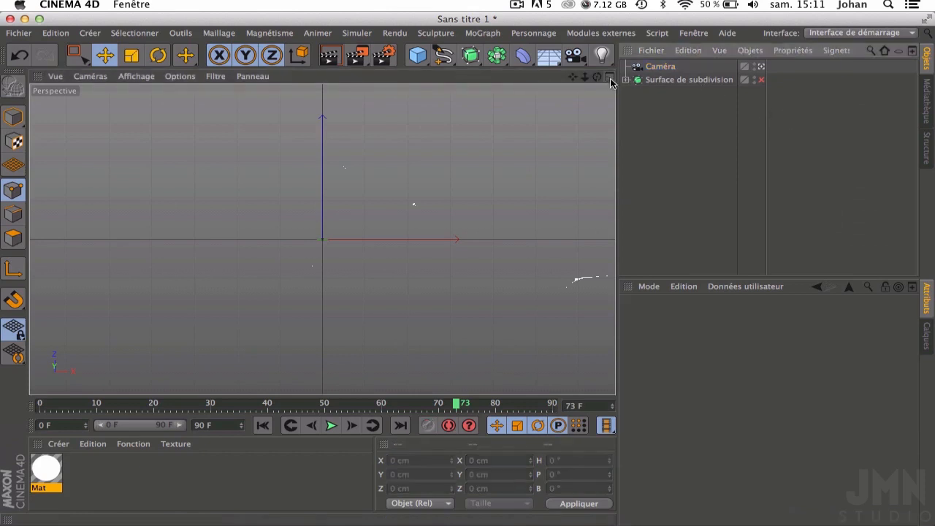
# Step: Enable the Surface de subdivision and check the smoothed tear by playing the simulation from frame 0 and rendering the view
pyautogui.click(761, 80)
pyautogui.click(341, 406)
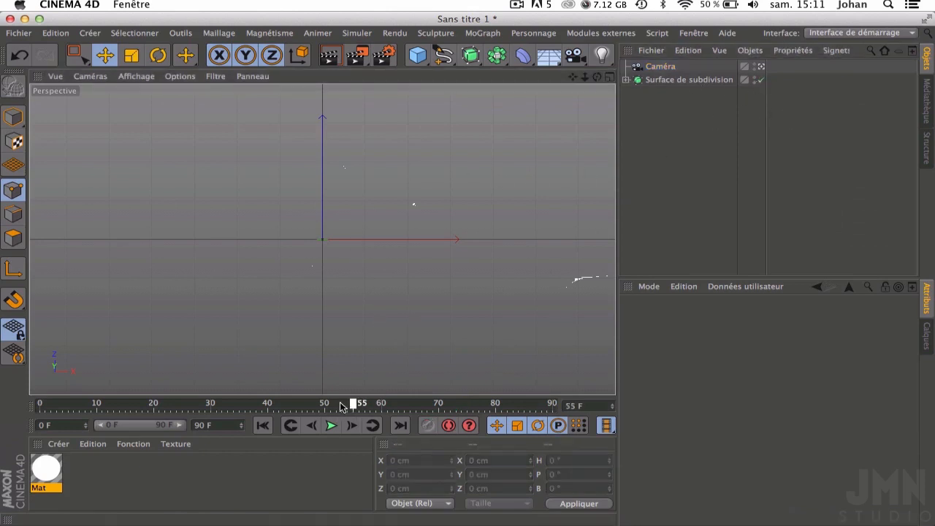
pyautogui.moveTo(50, 403)
pyautogui.mouseDown()
pyautogui.moveTo(25, 406)
pyautogui.moveTo(38, 406)
pyautogui.mouseUp()
pyautogui.click(332, 428)
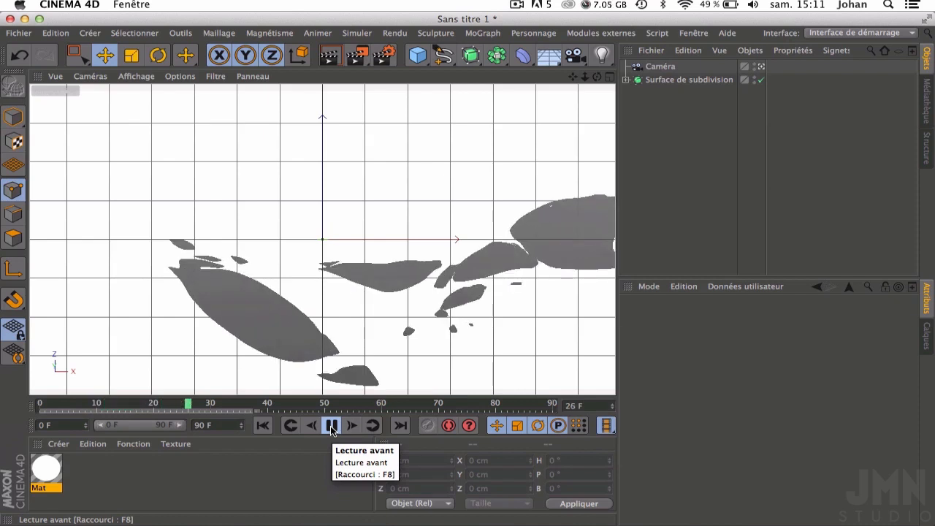
pyautogui.click(333, 426)
pyautogui.click(329, 54)
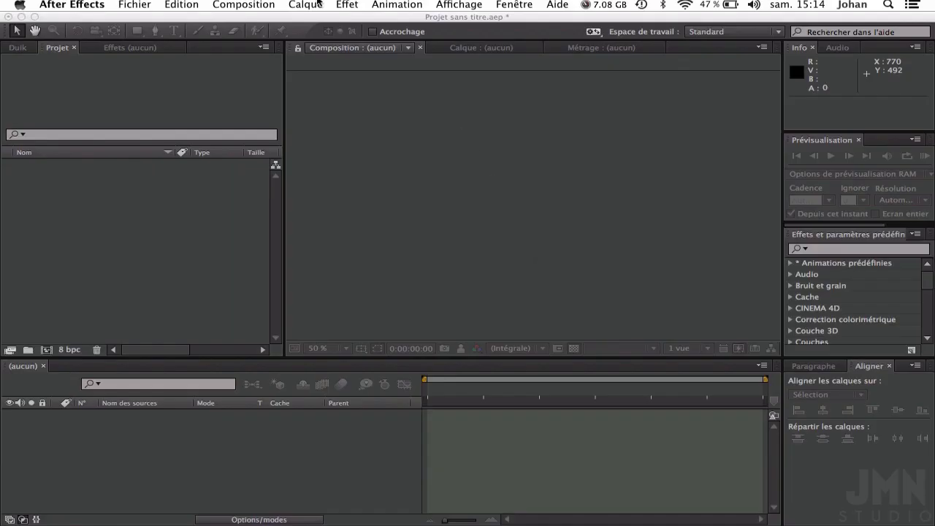
# Step: Switch to After Effects and create a 15-second composition named Transition at 1280 x 720 px and 30 fps
pyautogui.click(219, 4)
pyautogui.click(227, 18)
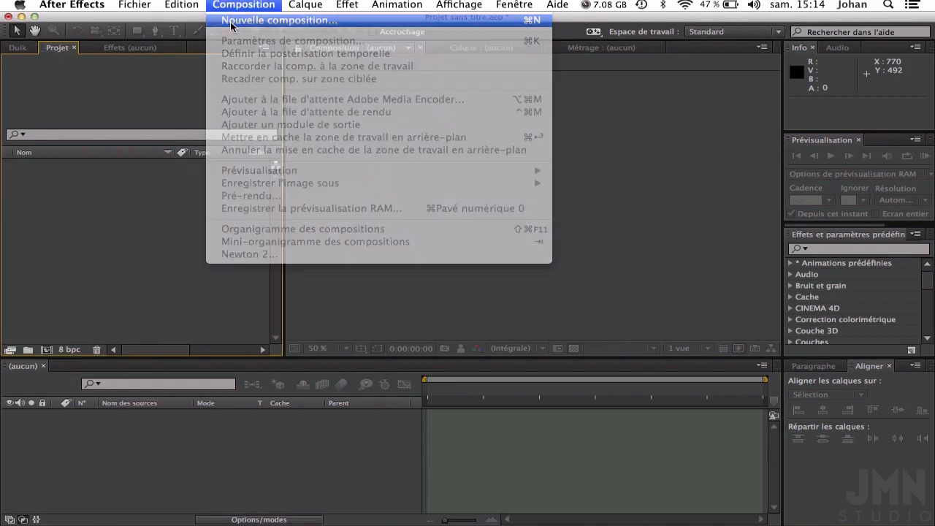
pyautogui.write('Transition')
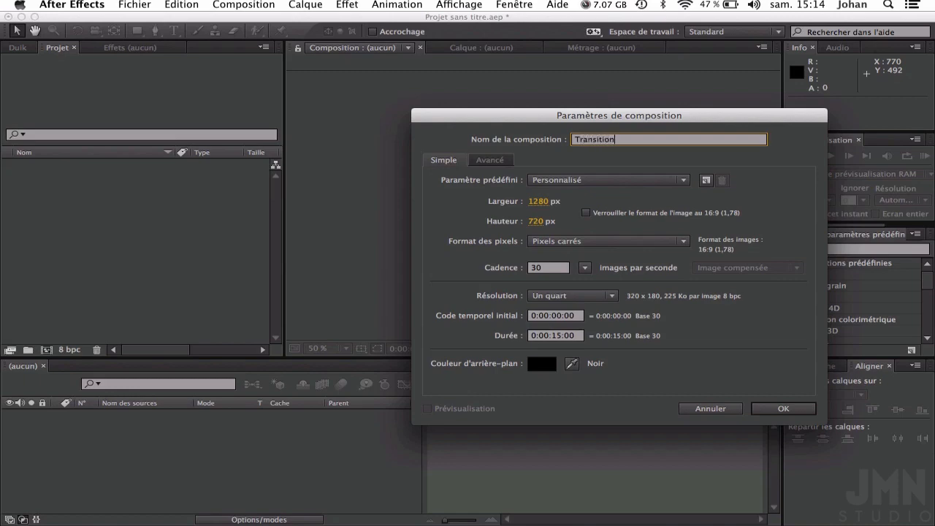
pyautogui.press('Return')
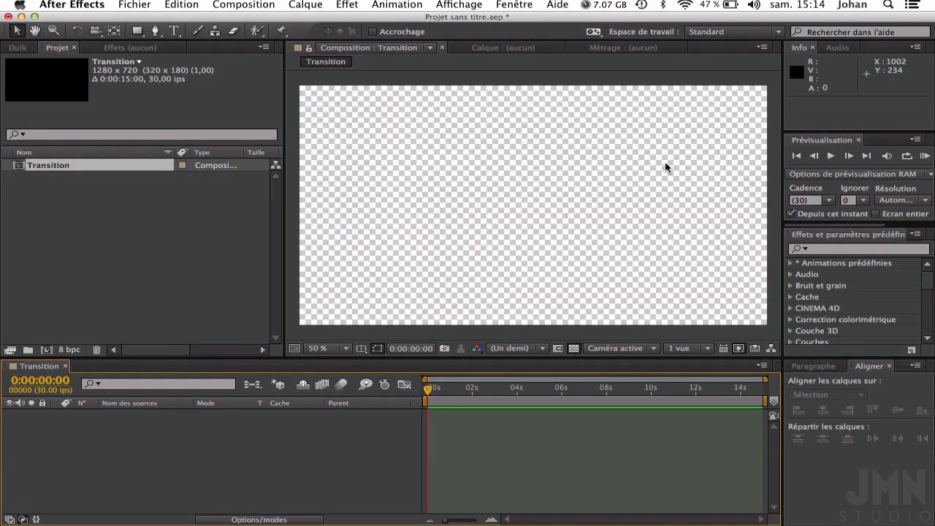
# Step: Create two 1280 x 720 px solids in the Transition composition, one orange and one yellow-orange (FFBE43)
pyautogui.press('super+y')
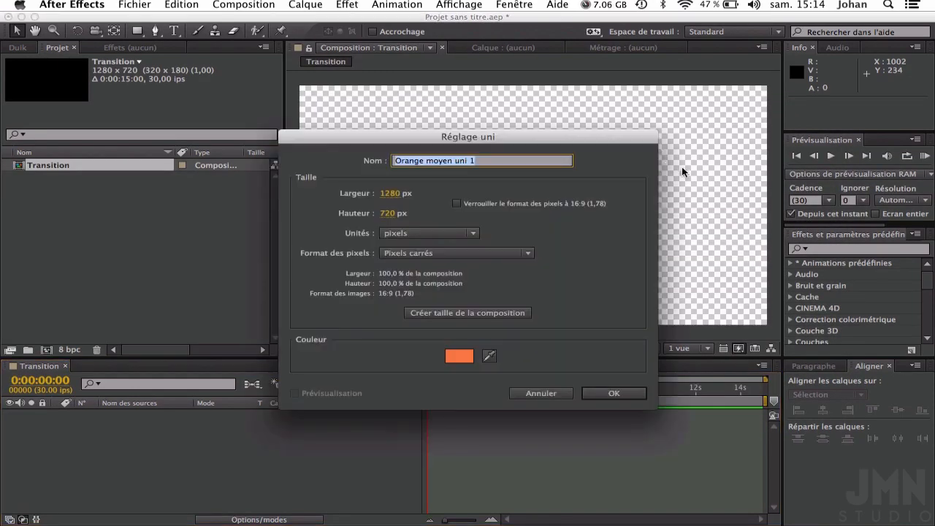
pyautogui.click(612, 395)
pyautogui.press('super+y')
pyautogui.click(449, 356)
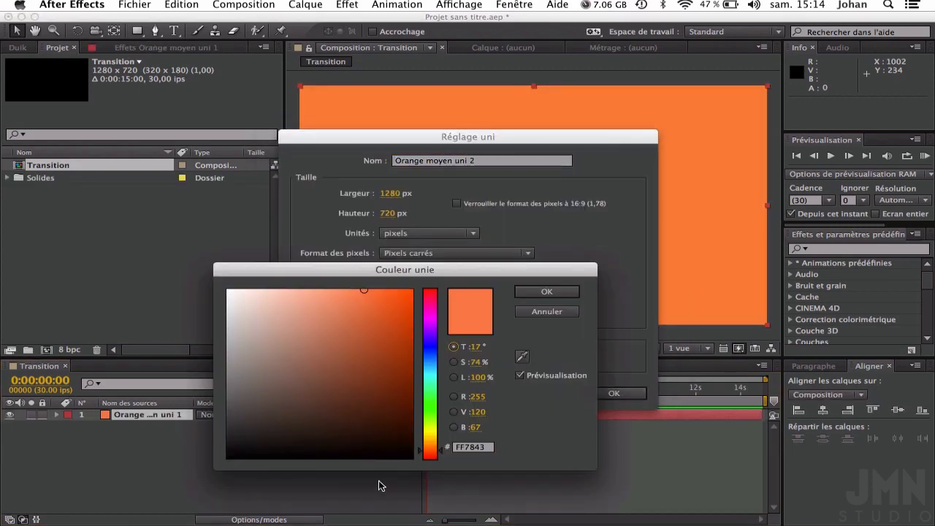
pyautogui.moveTo(443, 453); pyautogui.dragTo(442, 440)
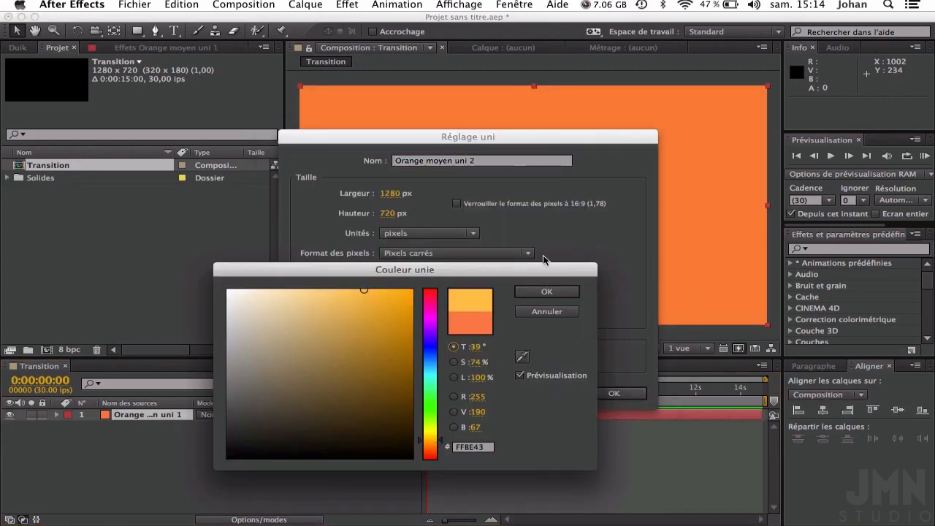
pyautogui.click(549, 294)
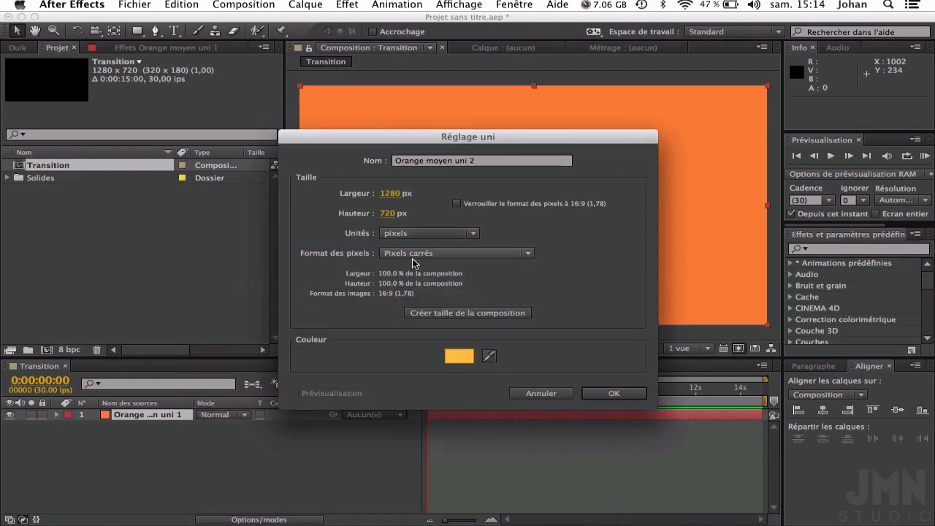
pyautogui.click(613, 393)
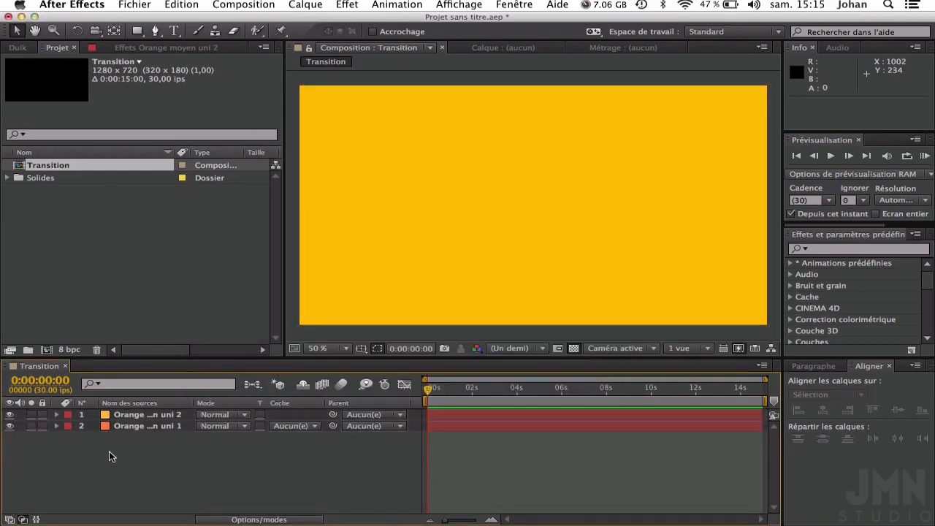
# Step: Import the Tear_transition_tuto frames from the JMNStudio Tear_Transition folder as a TIFF sequence, using direct alpha without matte
pyautogui.doubleClick(81, 255)
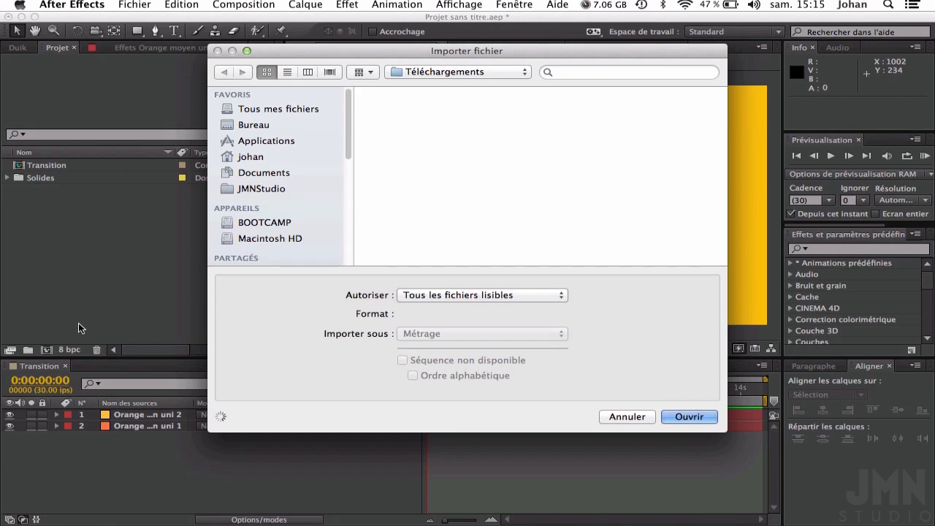
pyautogui.click(251, 172)
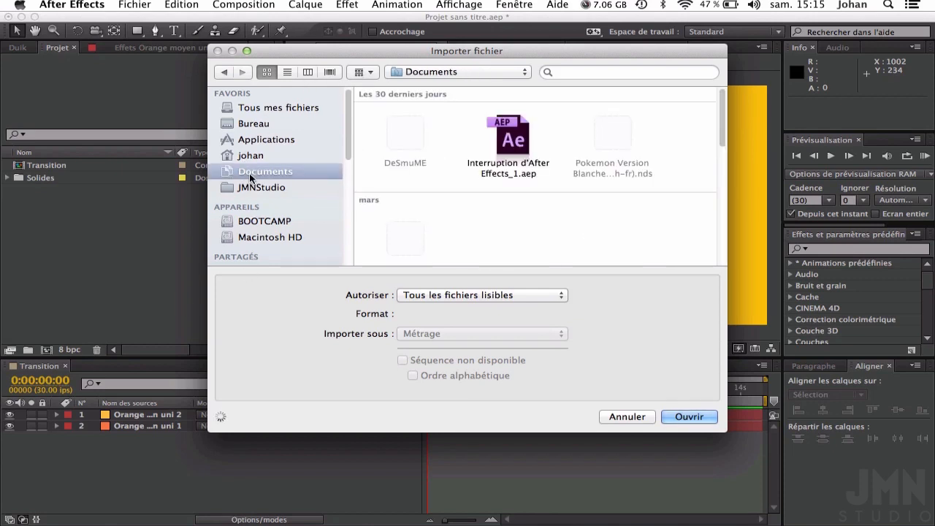
pyautogui.click(251, 189)
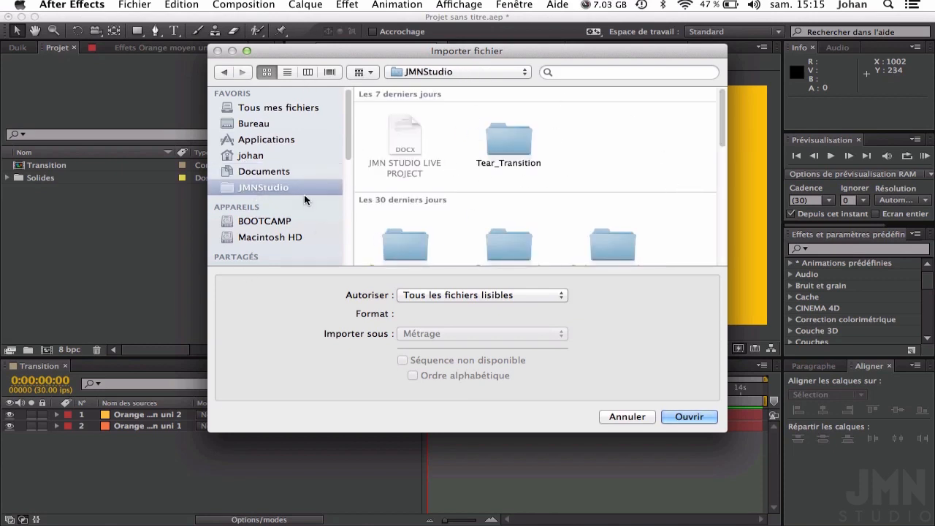
pyautogui.doubleClick(506, 144)
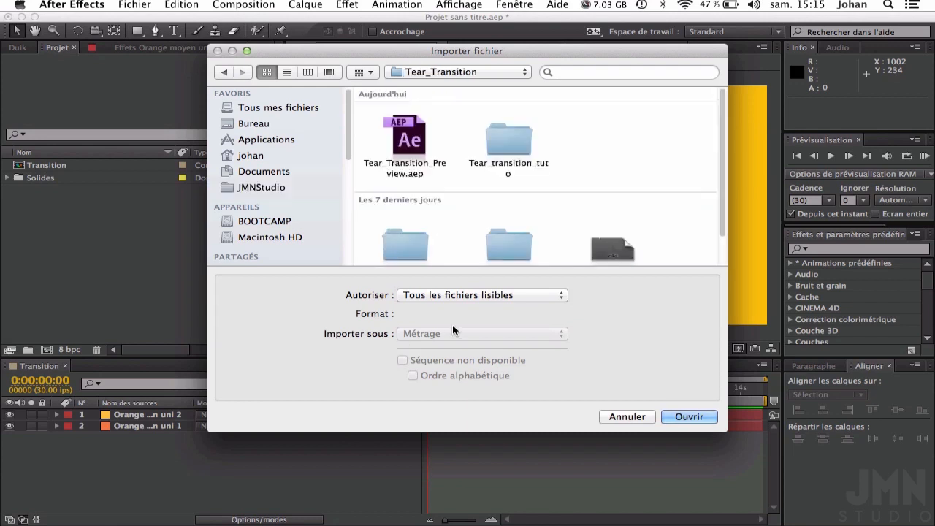
pyautogui.doubleClick(483, 138)
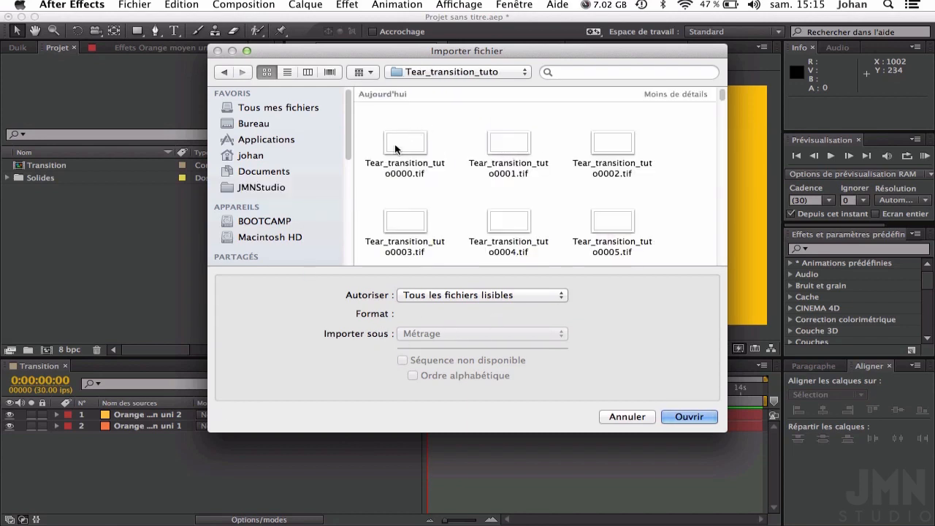
pyautogui.click(403, 360)
pyautogui.click(403, 360)
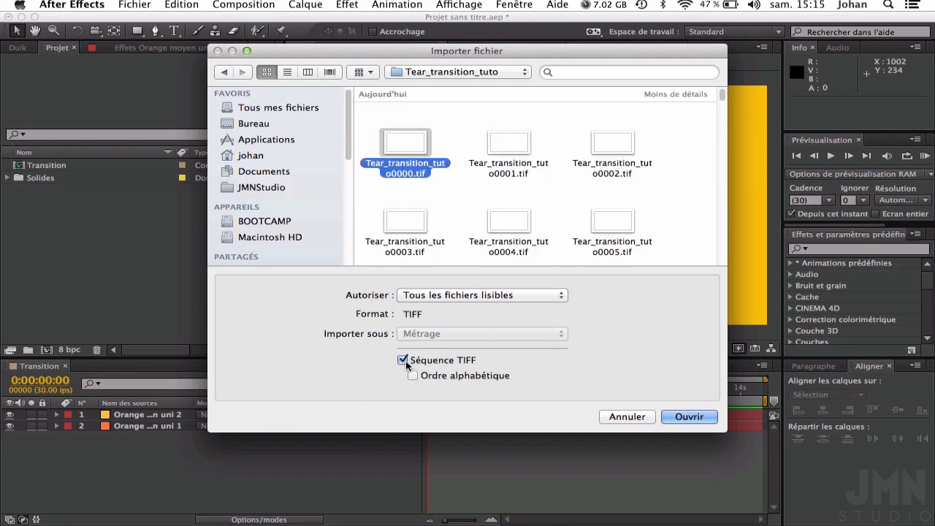
pyautogui.click(673, 415)
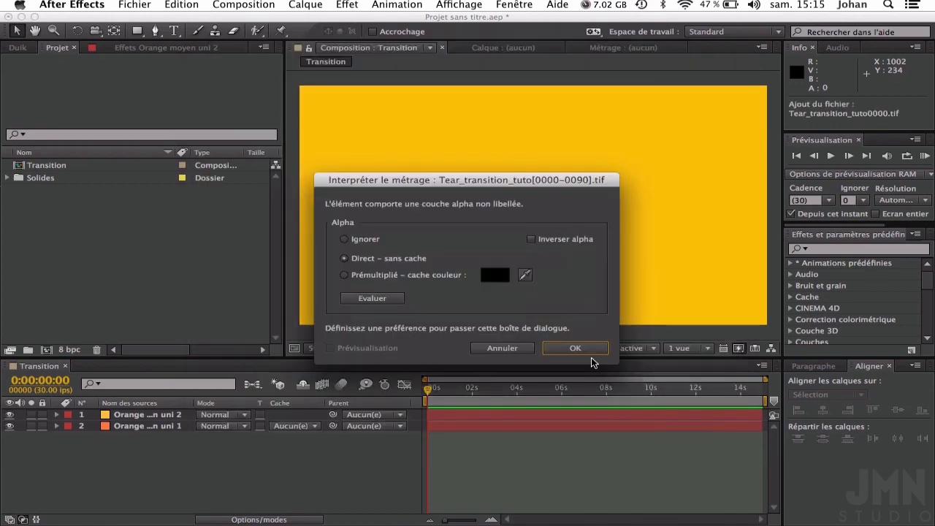
pyautogui.click(574, 349)
# Step: Add the Tear_transition_tuto sequence to the Transition composition and place it above both solids
pyautogui.click(47, 242)
pyautogui.moveTo(49, 178); pyautogui.dragTo(135, 432)
pyautogui.click(146, 456)
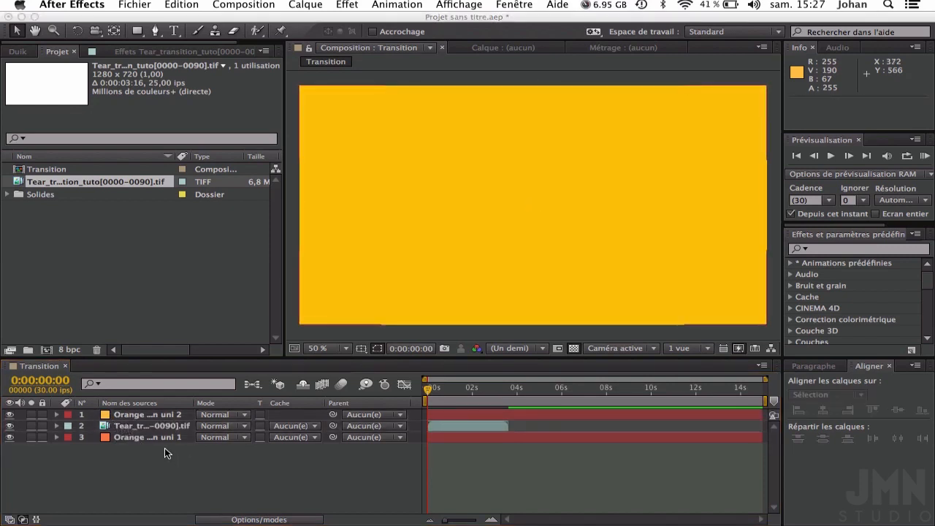
pyautogui.doubleClick(148, 426)
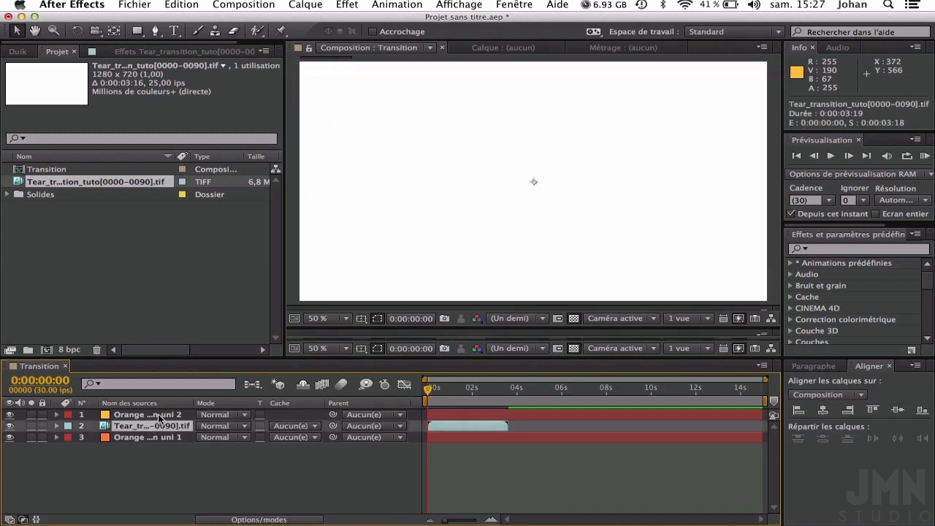
pyautogui.moveTo(155, 422); pyautogui.dragTo(162, 415)
pyautogui.click(162, 448)
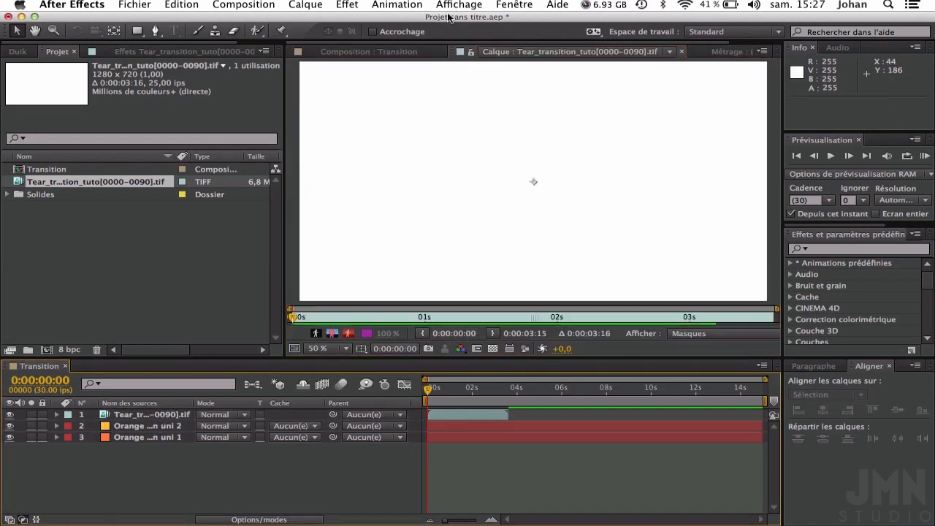
# Step: Reorder the two solids so the orange one sits above the yellow-orange one
pyautogui.click(166, 427)
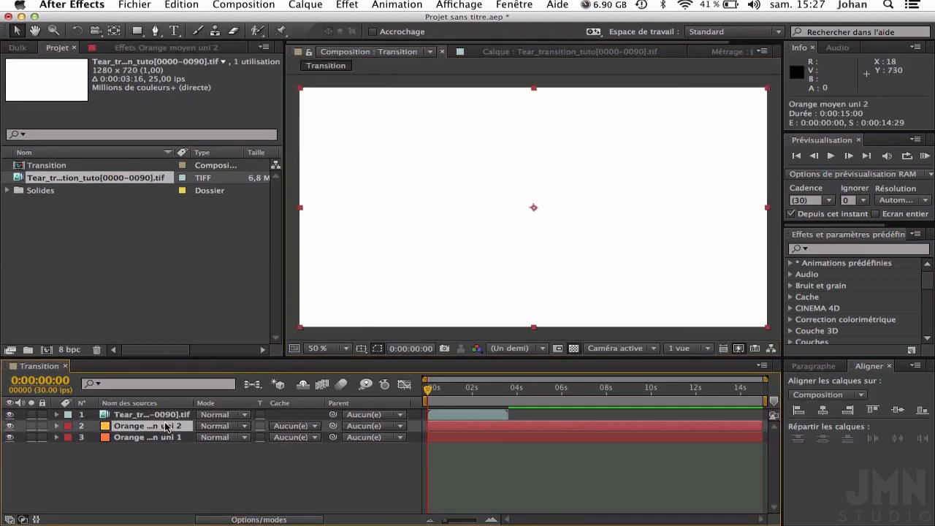
pyautogui.moveTo(149, 434); pyautogui.dragTo(139, 438)
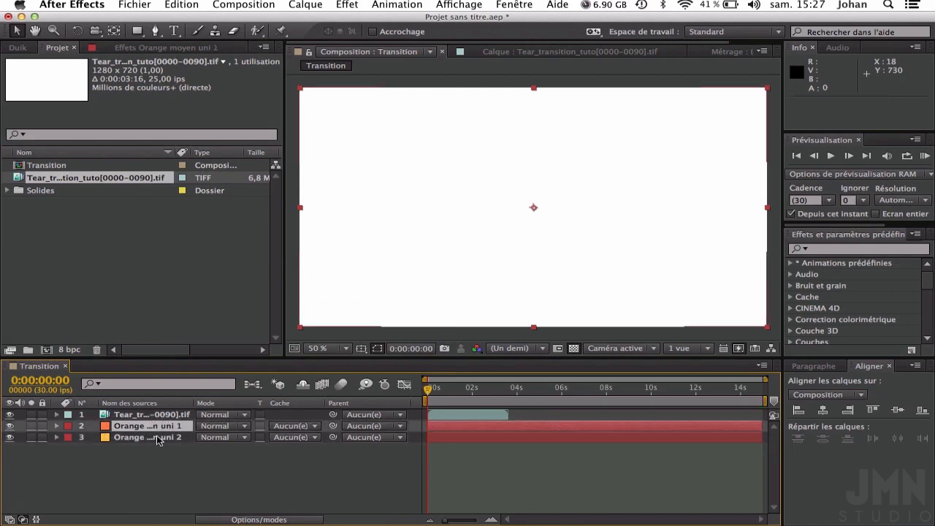
pyautogui.click(211, 457)
# Step: Set the orange solid's track matte to the alpha of the Tear_transition_tuto sequence
pyautogui.click(152, 436)
pyautogui.click(146, 425)
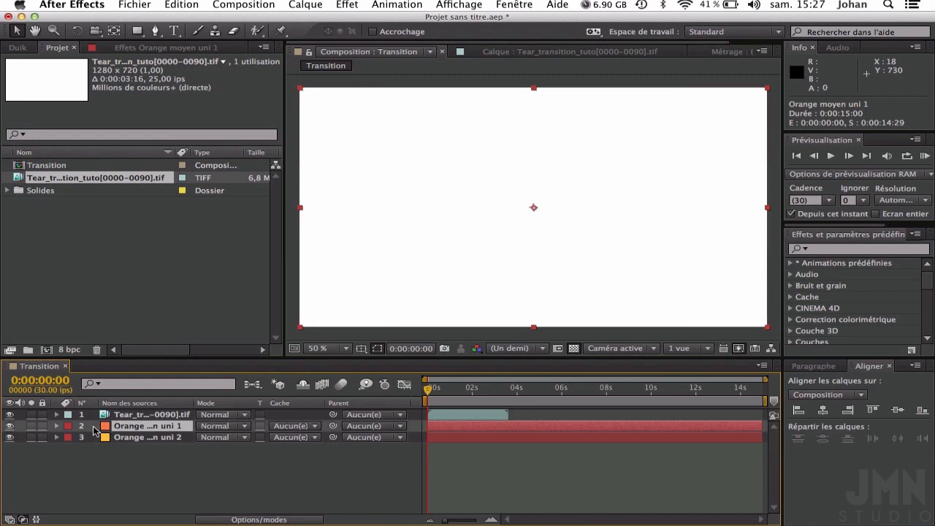
pyautogui.click(278, 431)
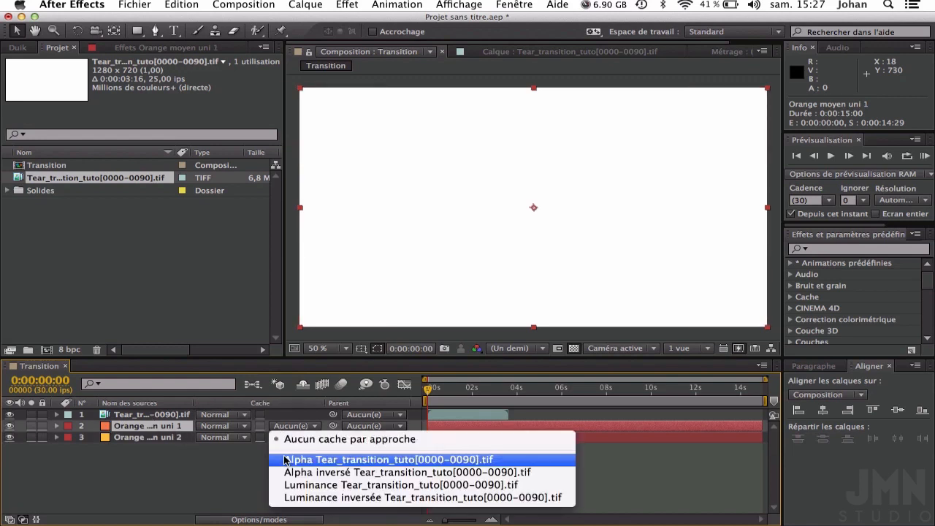
pyautogui.click(287, 457)
# Step: Play the composition and scrub to 0:00:01:16 to examine how the tear reveals the yellow-orange solid beneath the orange one
pyautogui.press('space')
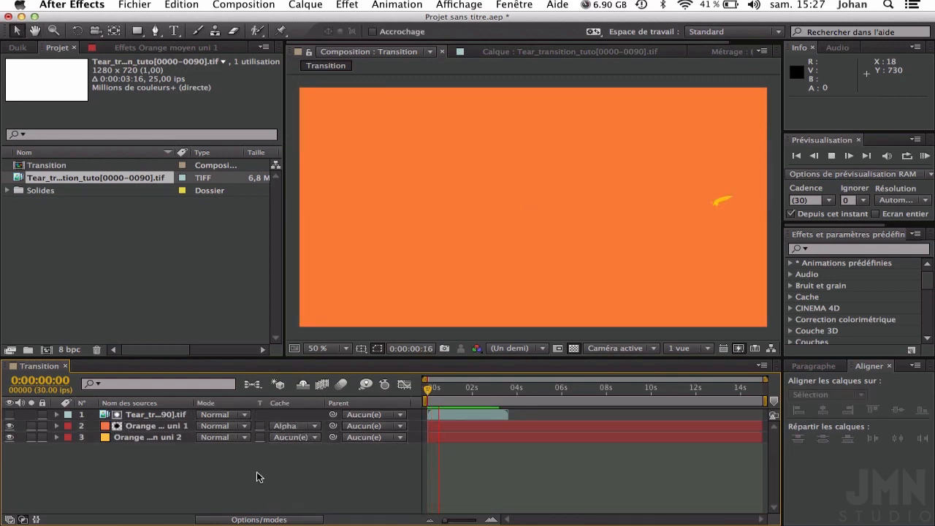
pyautogui.press('space')
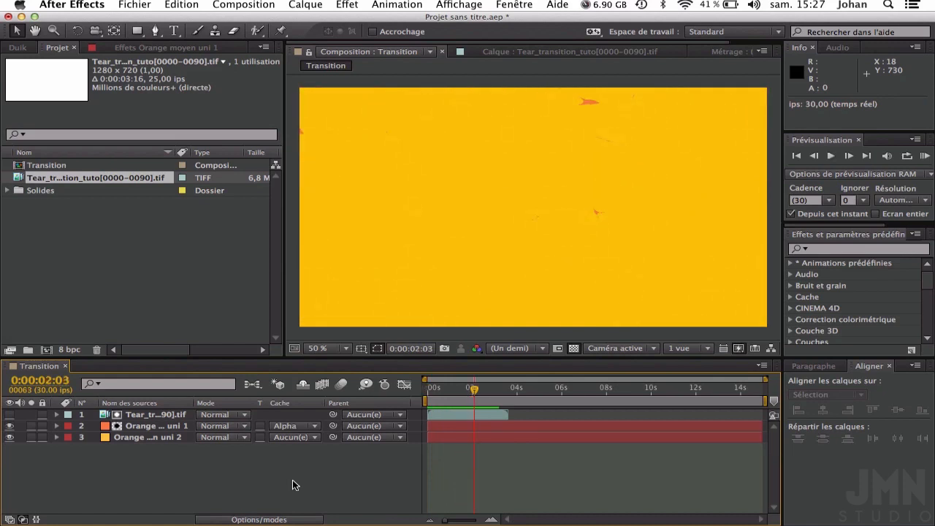
pyautogui.moveTo(475, 392); pyautogui.dragTo(458, 393)
pyautogui.click(150, 414)
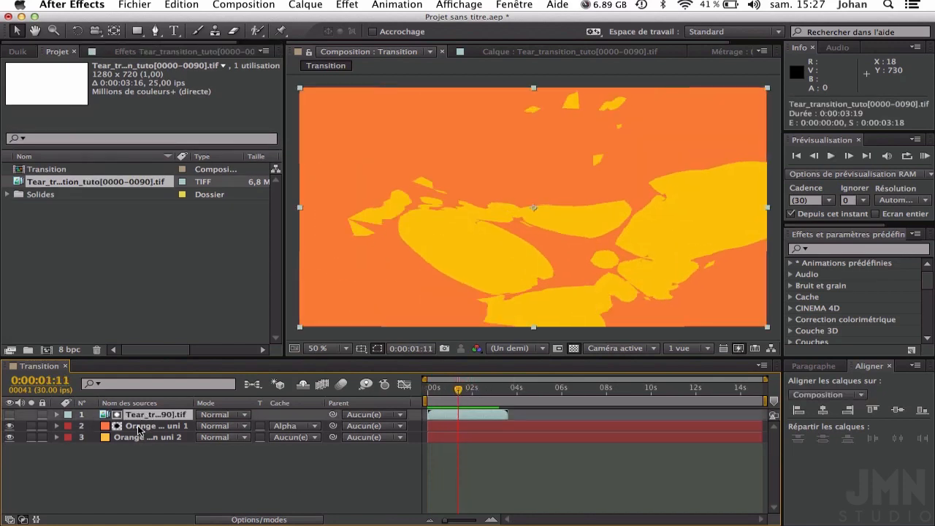
pyautogui.click(138, 428)
pyautogui.click(140, 416)
pyautogui.click(156, 462)
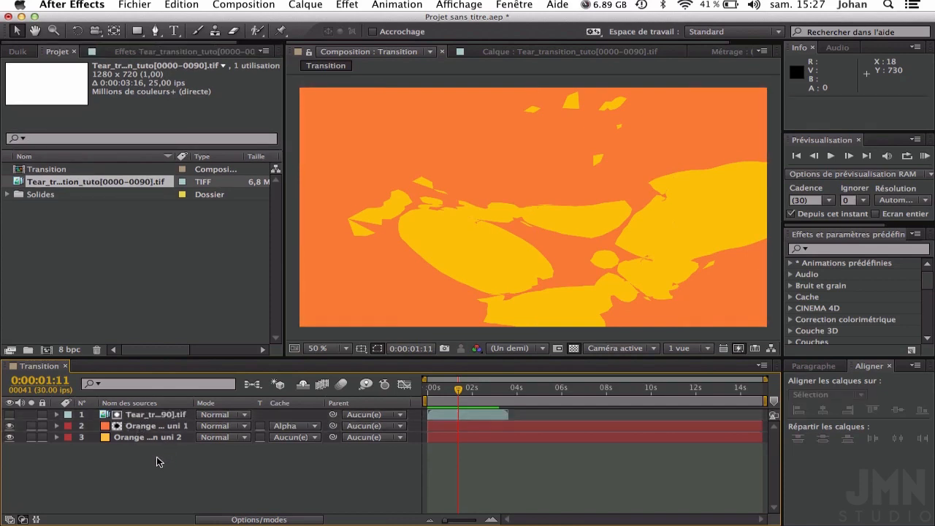
pyautogui.moveTo(458, 391)
pyautogui.mouseDown()
pyautogui.moveTo(449, 392)
pyautogui.moveTo(470, 392)
pyautogui.moveTo(462, 392)
pyautogui.mouseUp()
pyautogui.doubleClick(167, 415)
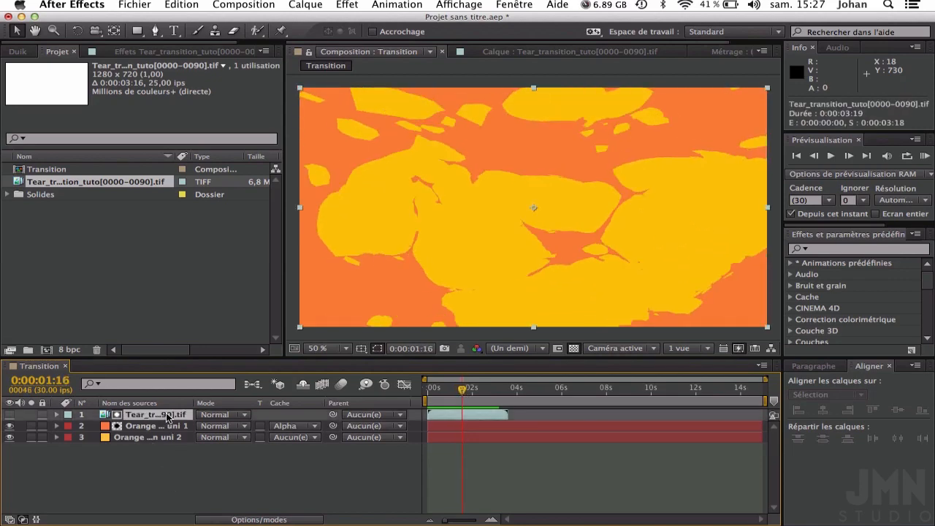
pyautogui.click(369, 51)
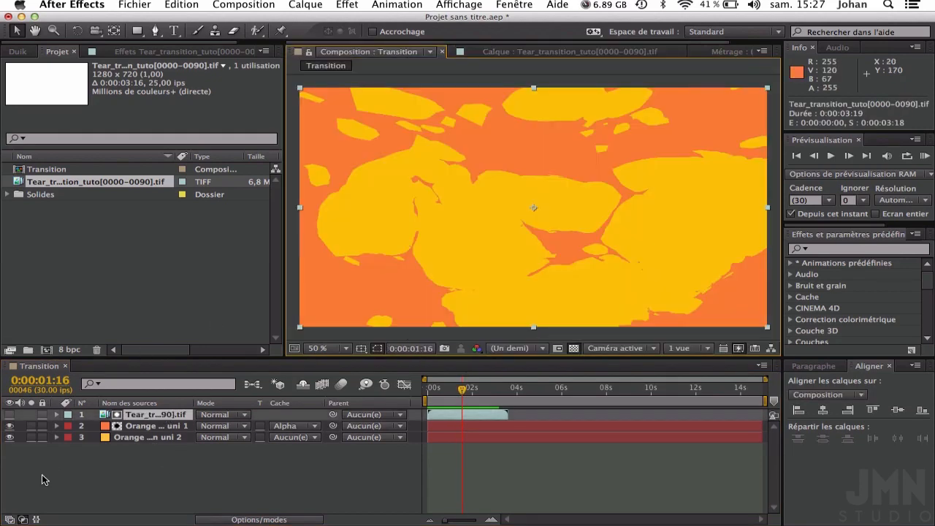
# Step: Enable time remapping on the Tear_transition_tuto layer
pyautogui.rightClick(152, 418)
pyautogui.click(116, 492)
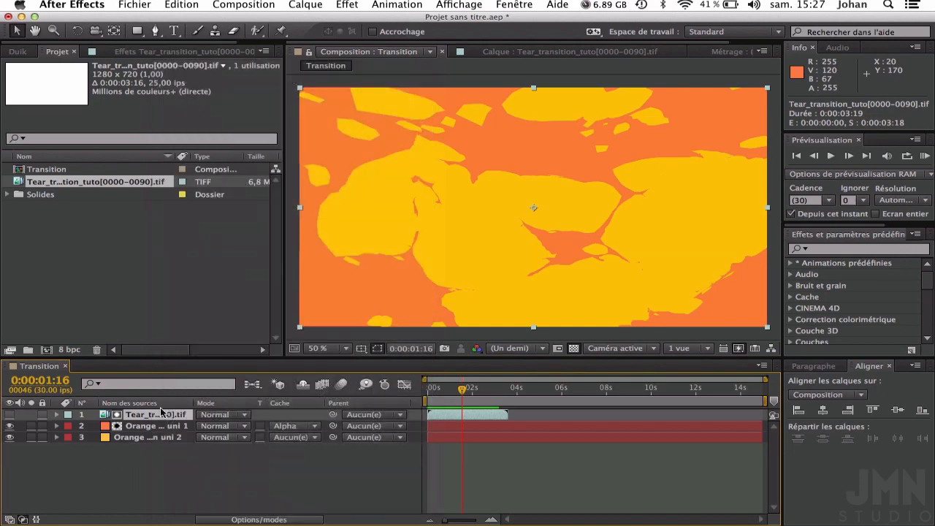
pyautogui.rightClick(161, 417)
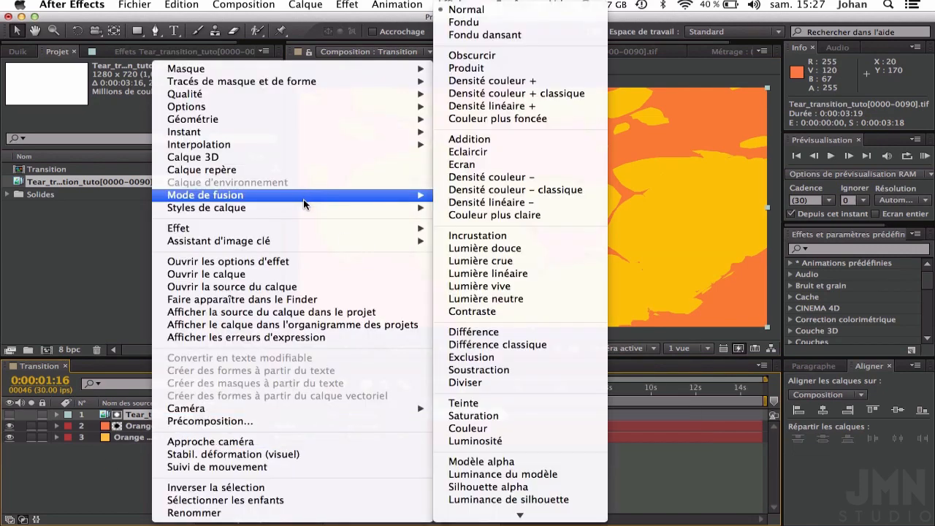
pyautogui.moveTo(310, 136)
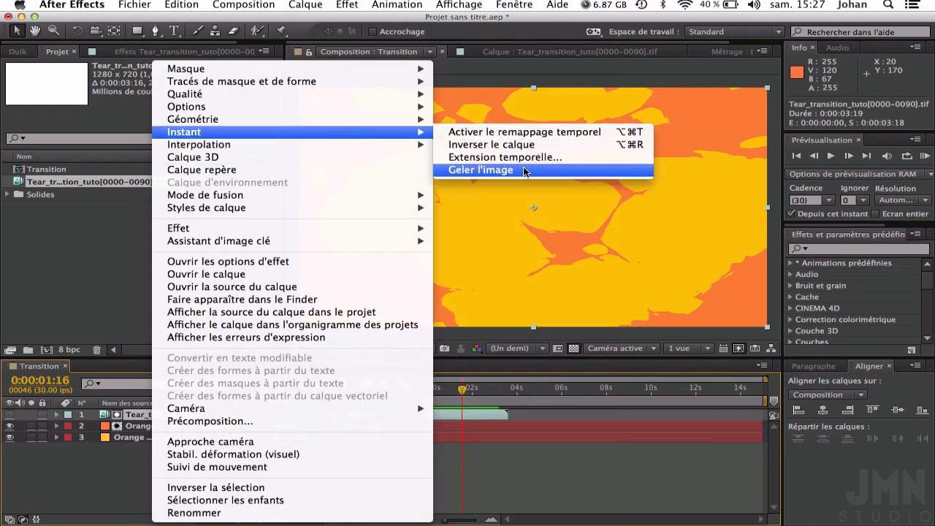
pyautogui.click(541, 131)
# Step: Try adding a time-remap keyframe to the tear layer at 0:00:00:10 and shifting it toward the start
pyautogui.moveTo(465, 391); pyautogui.dragTo(439, 389)
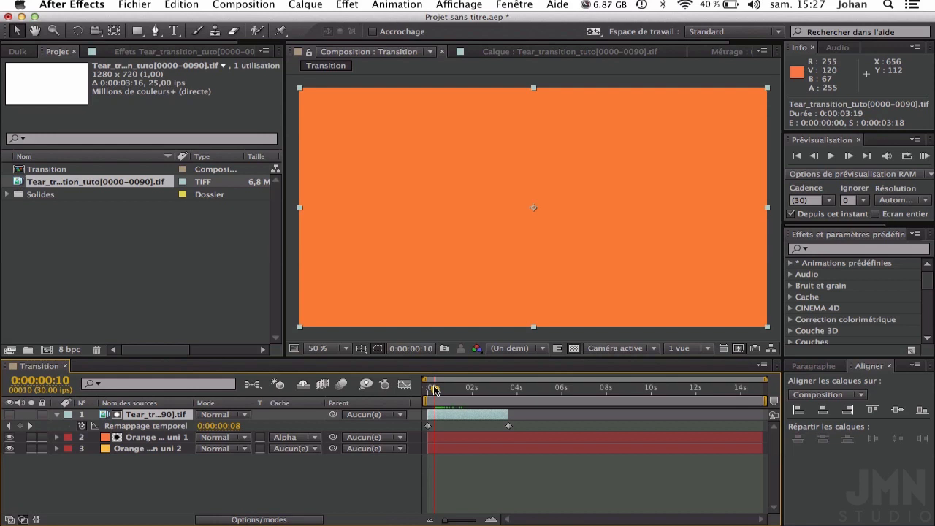
pyautogui.click(21, 425)
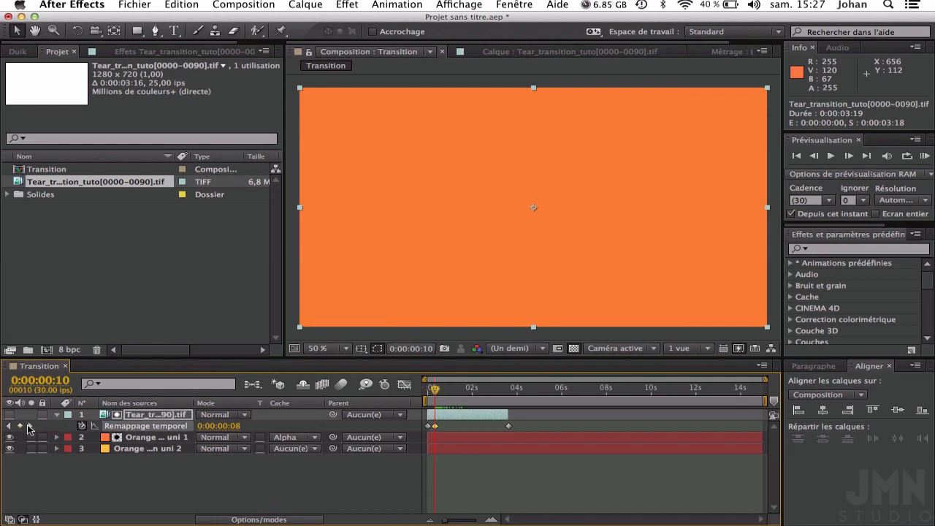
pyautogui.click(434, 428)
pyautogui.moveTo(427, 426); pyautogui.dragTo(425, 427)
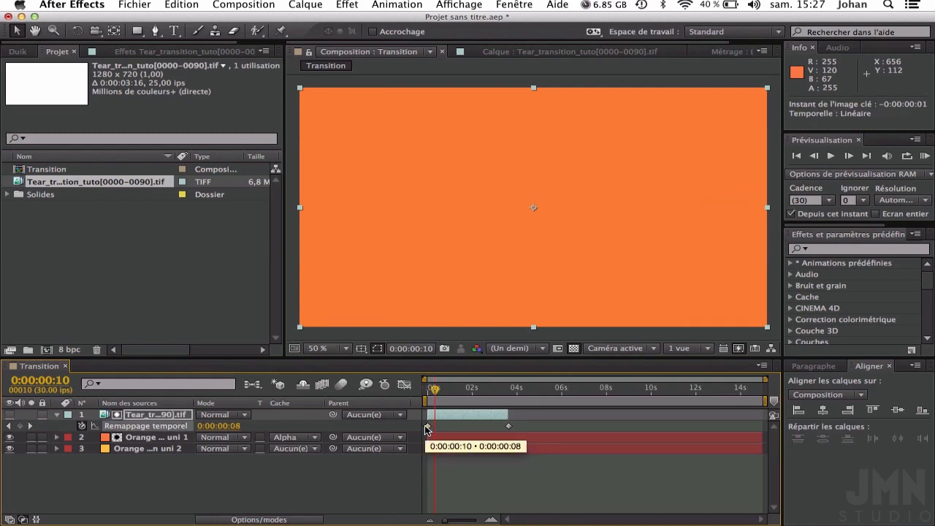
# Step: Speed up the tear by moving its last time-remap keyframe to about 2 seconds, and preview it from the start
pyautogui.moveTo(435, 389); pyautogui.dragTo(475, 427)
pyautogui.click(426, 463)
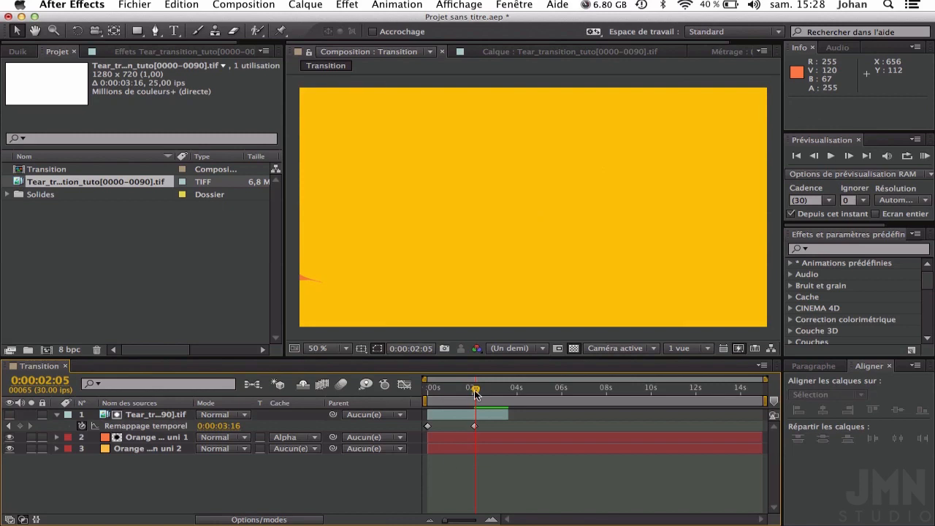
pyautogui.moveTo(476, 390); pyautogui.dragTo(219, 384)
pyautogui.press('space')
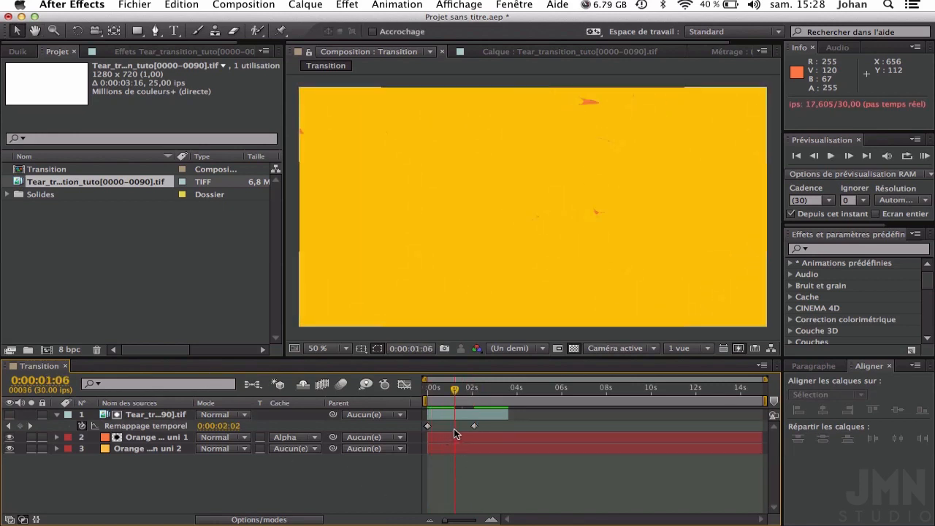
# Step: Apply easy ease to the first and last time-remap keyframes of the tear layer
pyautogui.click(495, 519)
pyautogui.click(495, 519)
pyautogui.click(495, 519)
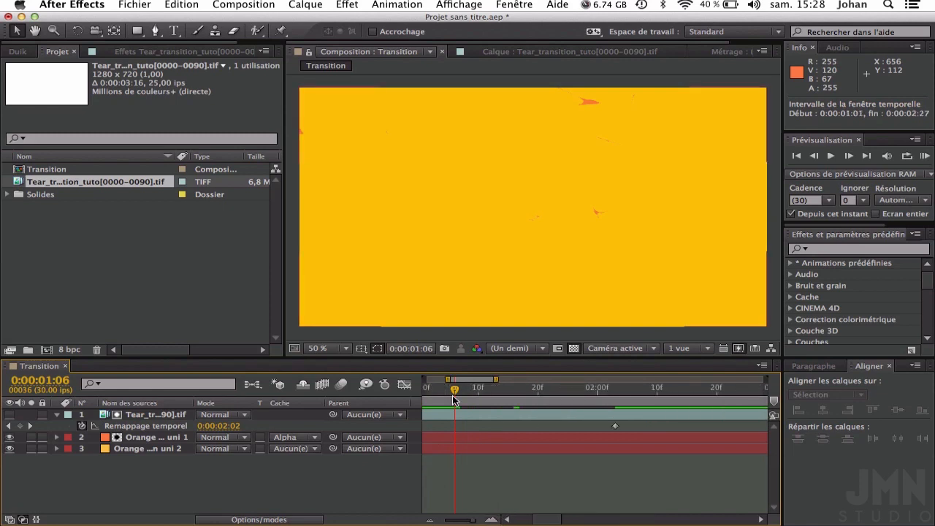
pyautogui.moveTo(462, 379); pyautogui.dragTo(423, 384)
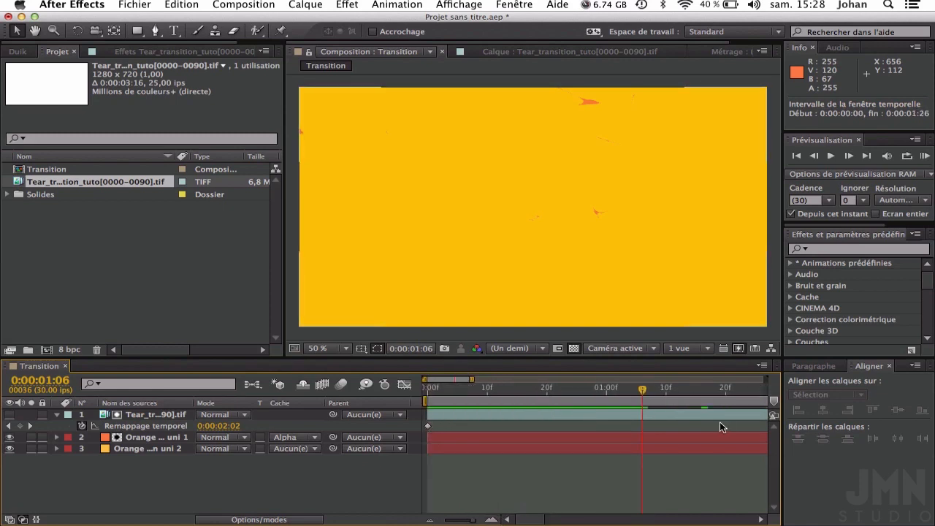
pyautogui.click(424, 425)
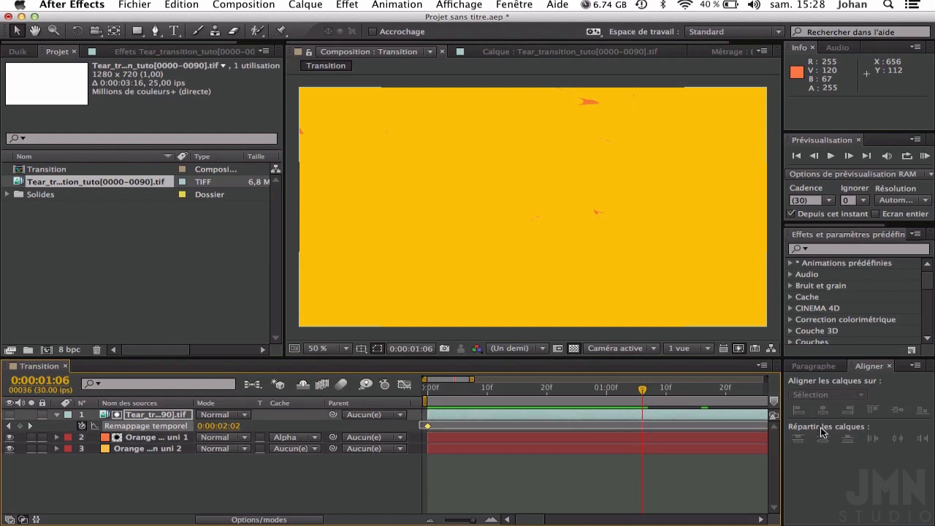
pyautogui.moveTo(820, 431); pyautogui.dragTo(819, 432)
pyautogui.click(432, 519)
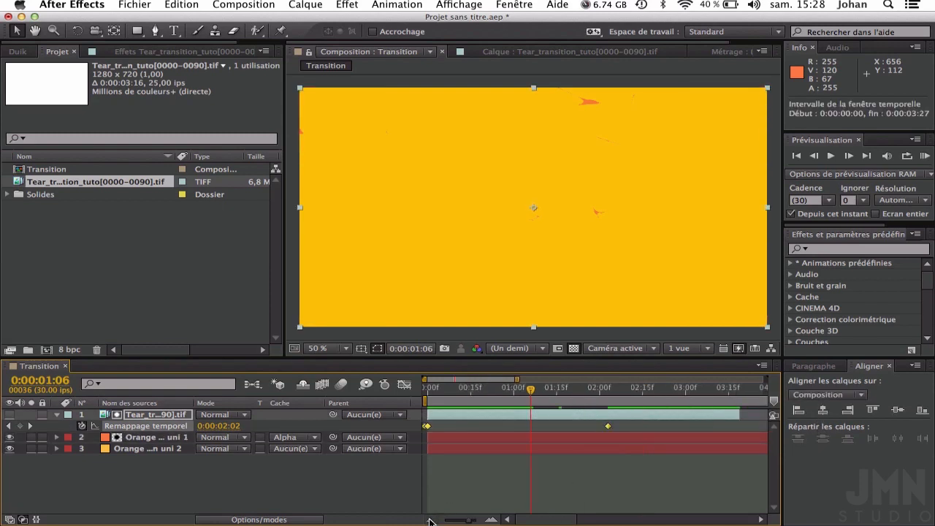
pyautogui.click(427, 425)
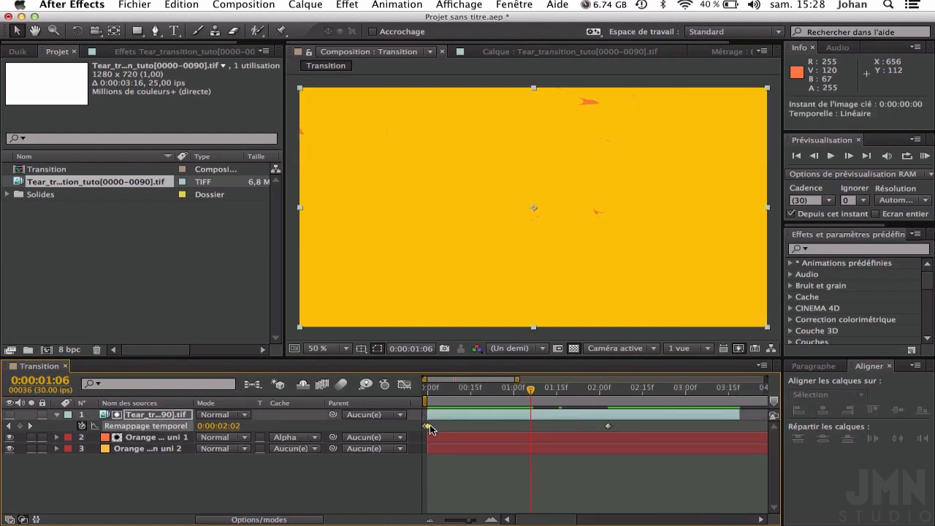
pyautogui.rightClick(610, 429)
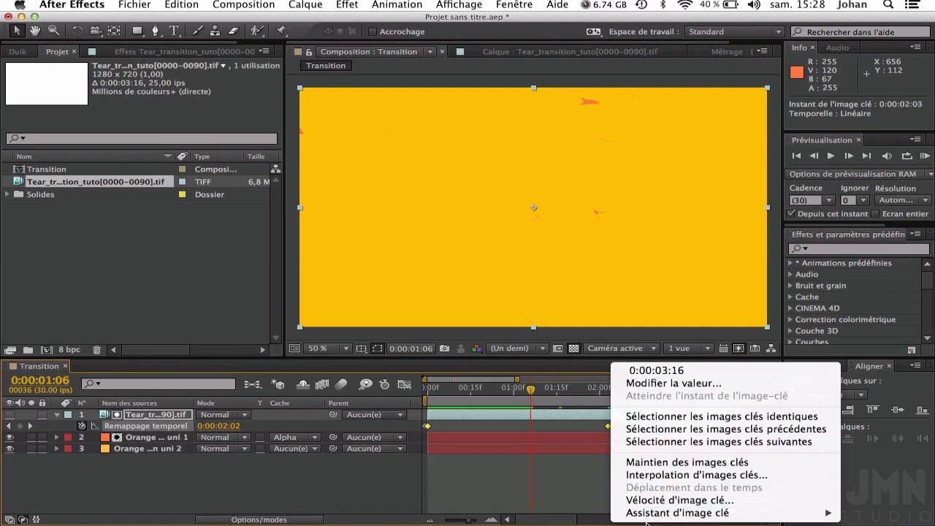
pyautogui.moveTo(657, 513)
pyautogui.click(467, 487)
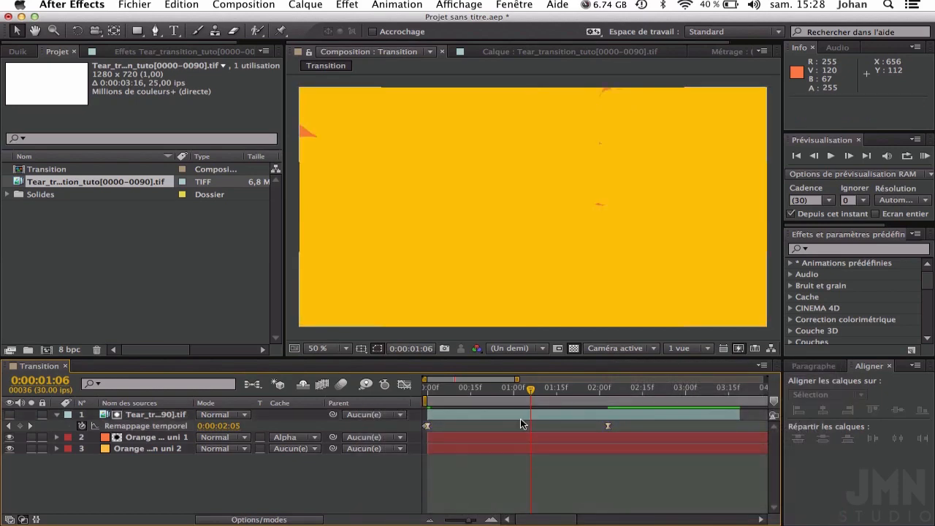
# Step: Preview the eased tear animation from the first frame and show the composition's full duration in the timeline
pyautogui.moveTo(529, 391); pyautogui.dragTo(97, 385)
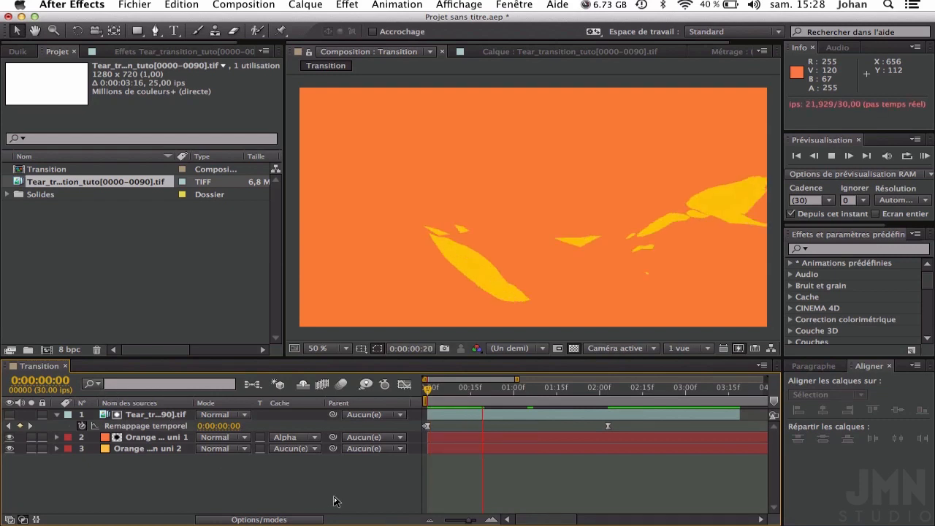
pyautogui.press('space')
pyautogui.click(537, 389)
pyautogui.moveTo(517, 380); pyautogui.dragTo(765, 389)
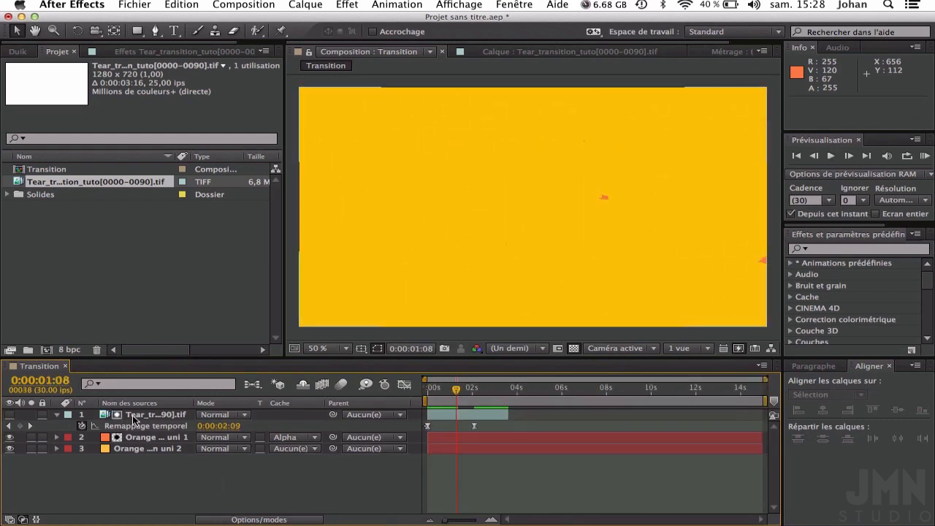
# Step: Duplicate the tear layer, place the copy between the two orange solids, and set the current time to 0:00:00:25
pyautogui.press('super+d')
pyautogui.moveTo(145, 415); pyautogui.dragTo(147, 450)
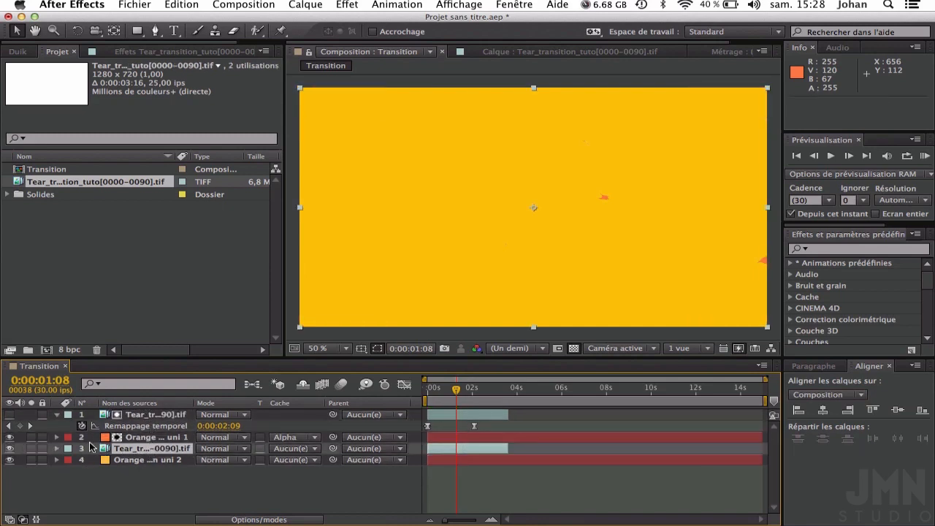
pyautogui.moveTo(456, 389)
pyautogui.mouseDown()
pyautogui.moveTo(431, 390)
pyautogui.moveTo(446, 392)
pyautogui.mouseUp()
# Step: Apply Ombre portée to the duplicated tear layer with distance 15, softness 16, opacity 35% and shadow only enabled
pyautogui.click(834, 250)
pyautogui.write('Ombre')
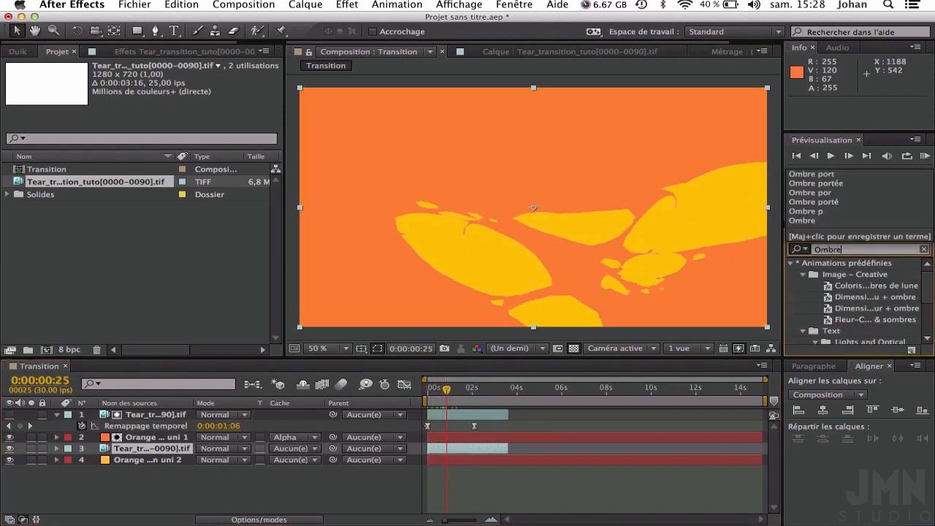
pyautogui.moveTo(849, 274); pyautogui.dragTo(122, 452)
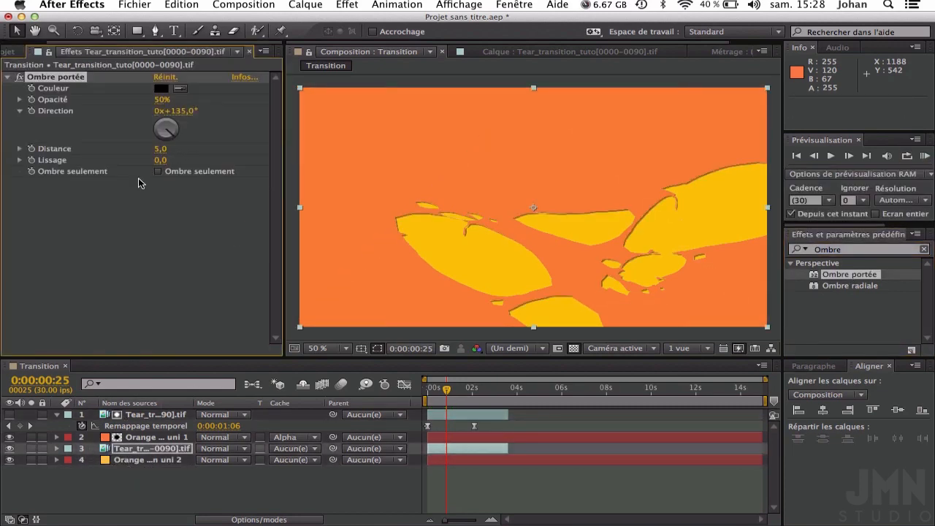
pyautogui.moveTo(166, 149)
pyautogui.mouseDown()
pyautogui.moveTo(191, 148)
pyautogui.moveTo(165, 149)
pyautogui.mouseUp()
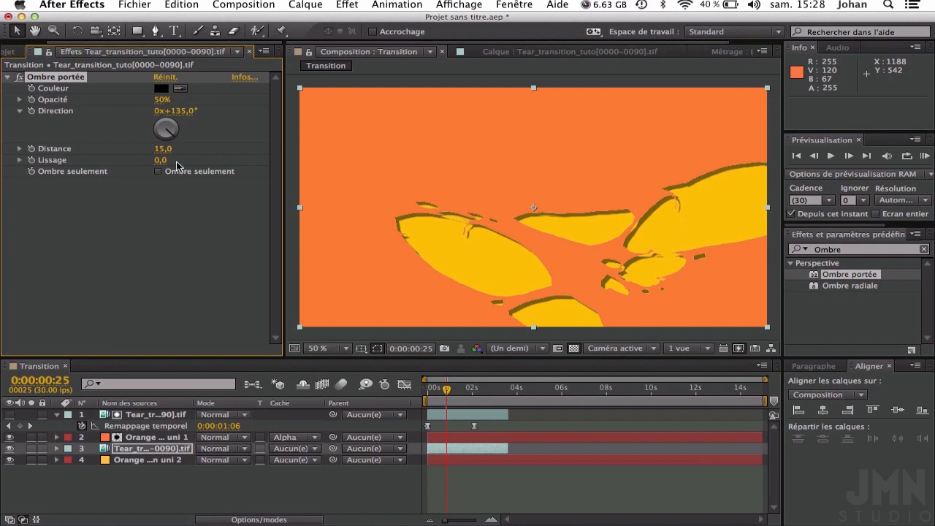
pyautogui.moveTo(162, 160); pyautogui.dragTo(171, 160)
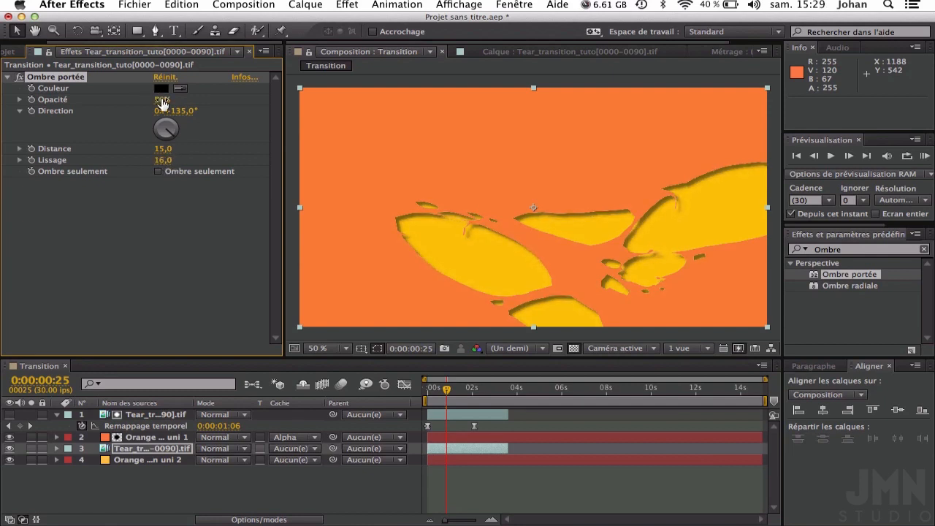
pyautogui.moveTo(153, 97); pyautogui.dragTo(127, 98)
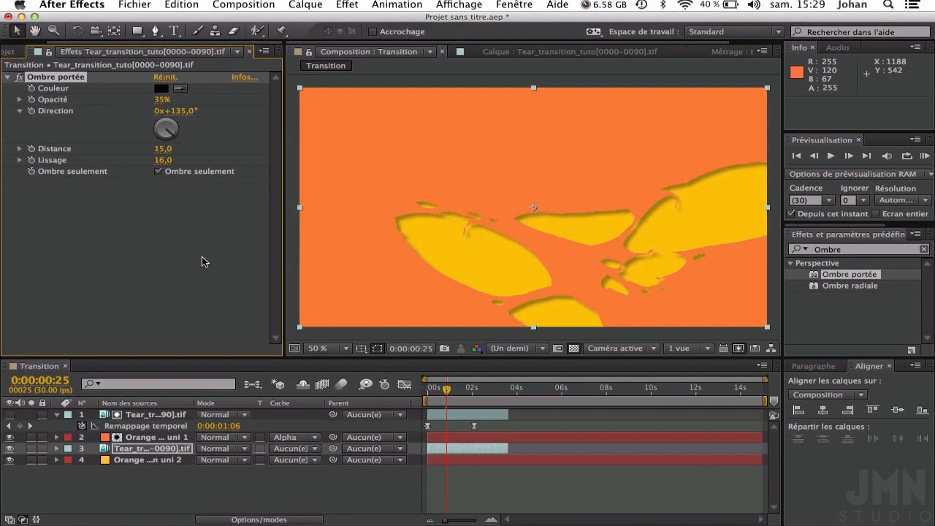
# Step: Compare the tear with the upper orange solid hidden and shown, and with the shadow-only option off and on
pyautogui.click(10, 437)
pyautogui.click(9, 437)
pyautogui.click(9, 437)
pyautogui.click(9, 437)
pyautogui.click(9, 437)
pyautogui.click(10, 437)
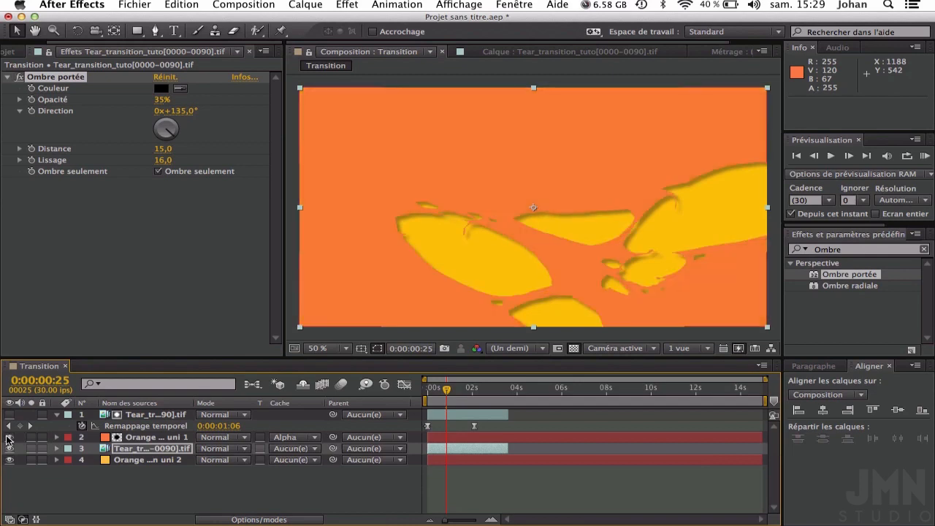
pyautogui.click(10, 437)
pyautogui.click(157, 171)
pyautogui.click(158, 172)
pyautogui.click(10, 437)
# Step: Play the shadowed tear transition from the start and scrub through its opening frames to check the shadow
pyautogui.moveTo(456, 387); pyautogui.dragTo(321, 399)
pyautogui.click(307, 502)
pyautogui.press('space')
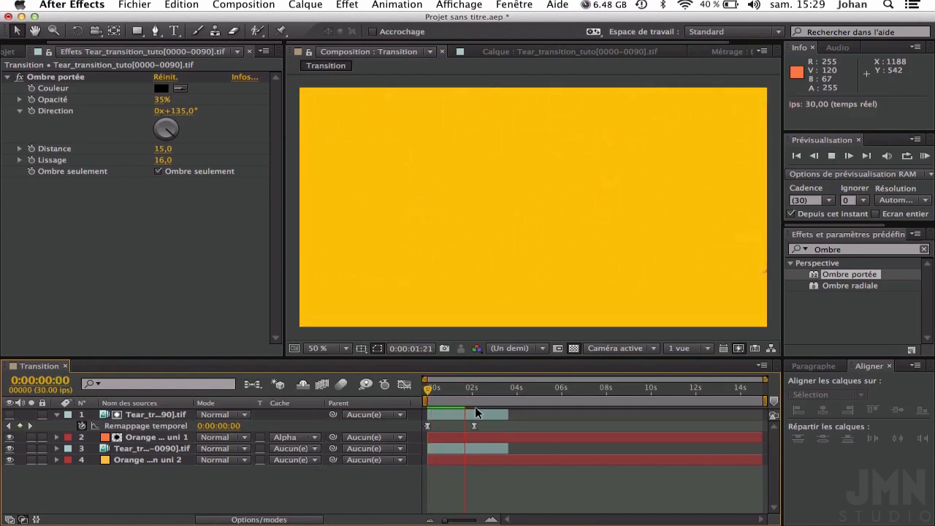
pyautogui.press('space')
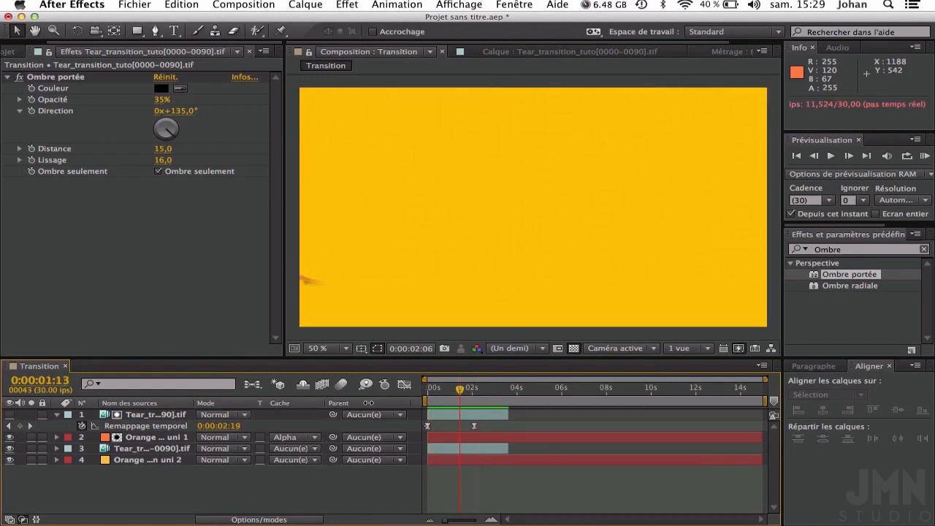
pyautogui.press('space')
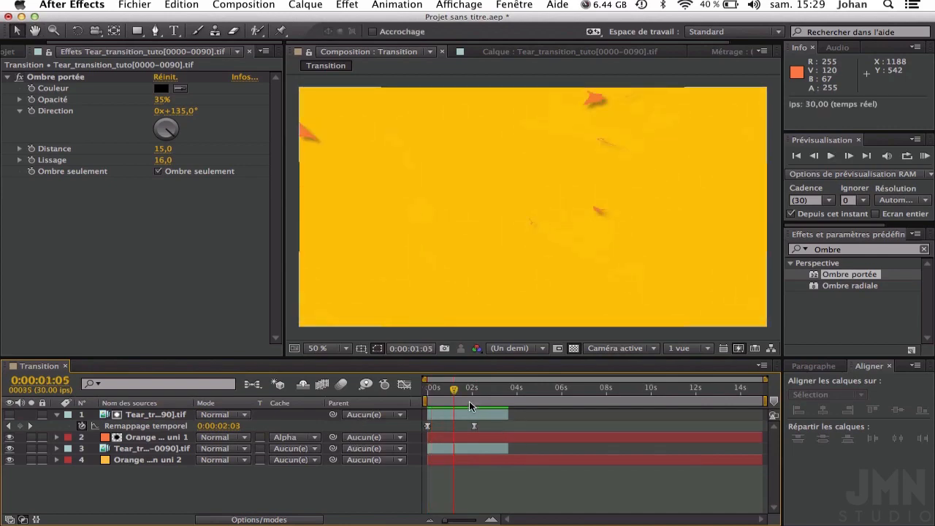
pyautogui.moveTo(436, 391); pyautogui.dragTo(443, 394)
pyautogui.moveTo(433, 395); pyautogui.dragTo(428, 399)
pyautogui.press('space')
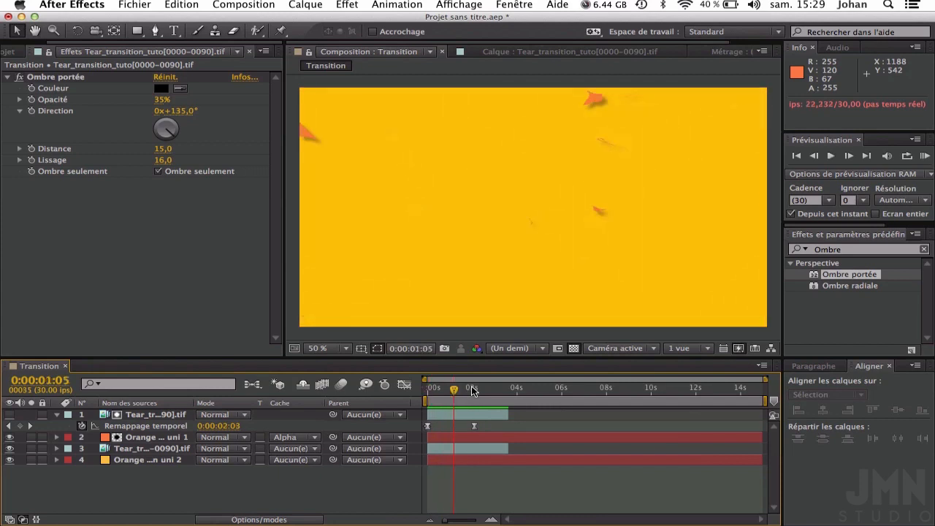
pyautogui.press('space')
# Step: Review the tear layer's time-remap keyframes, replay the transition from the start, and return to 0:00:00:26
pyautogui.click(148, 426)
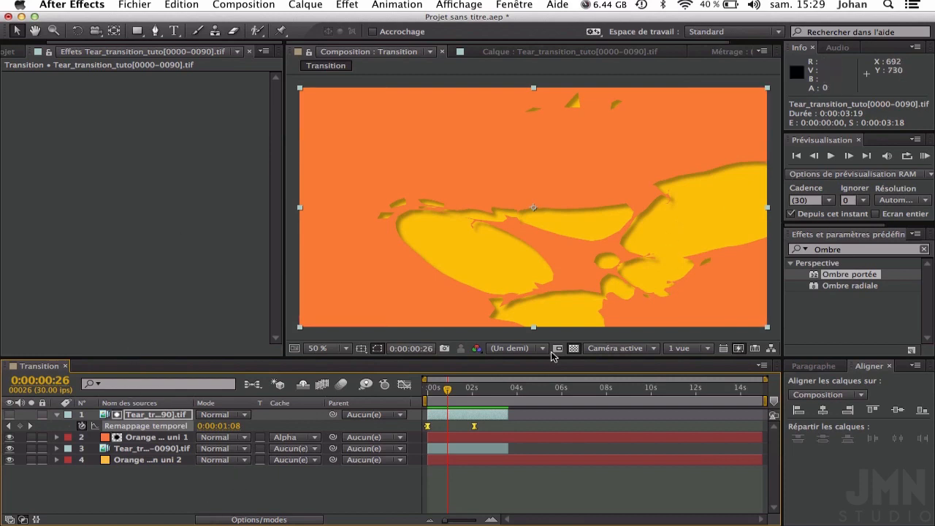
pyautogui.moveTo(444, 387); pyautogui.dragTo(418, 400)
pyautogui.click(353, 485)
pyautogui.press('space')
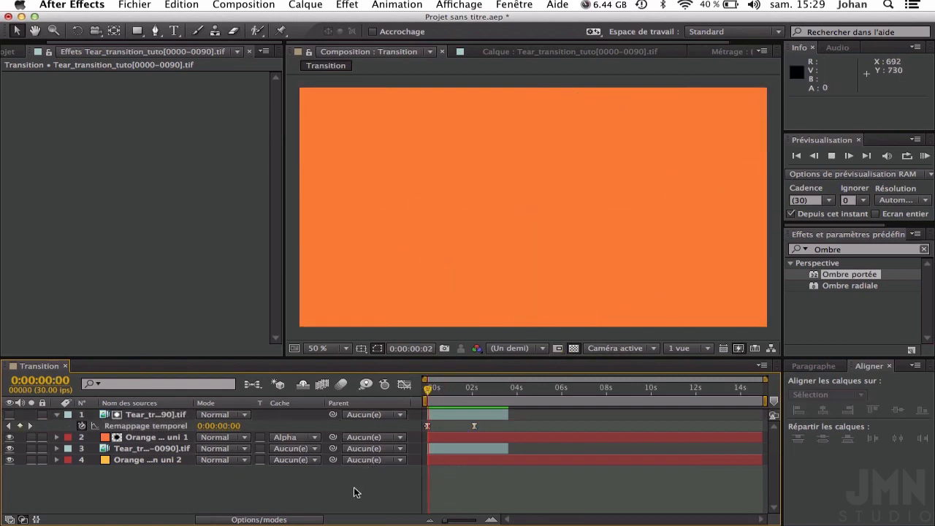
pyautogui.press('space')
pyautogui.moveTo(455, 388); pyautogui.dragTo(446, 393)
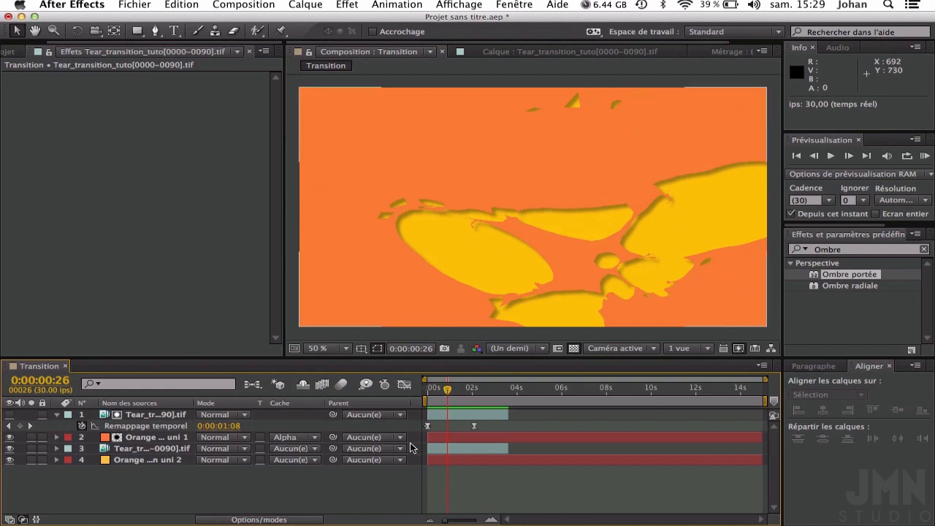